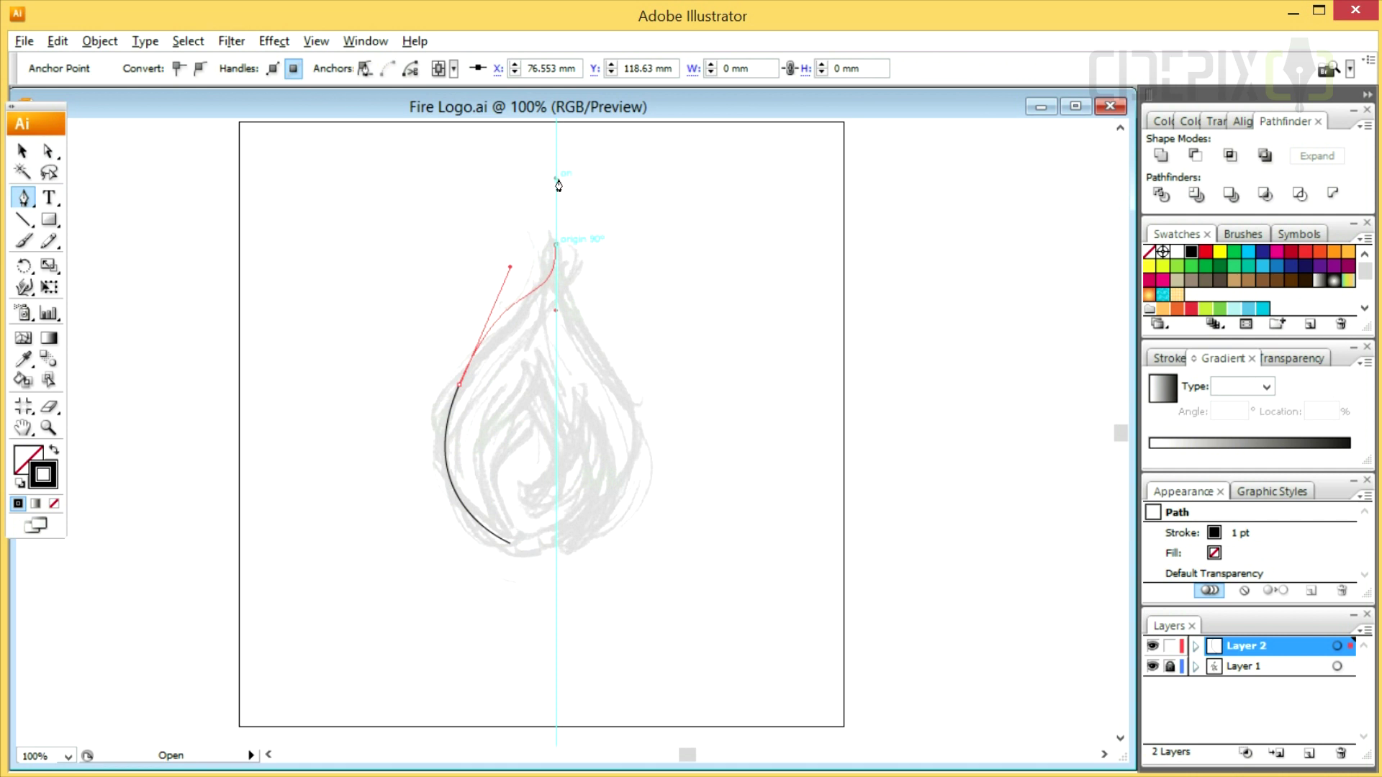
Step: Trace the sketch's outer teardrop outline with the Pen tool, curving from the left side over the tip to the lower right end
drag(510, 267, 498, 328)
drag(442, 460, 400, 484)
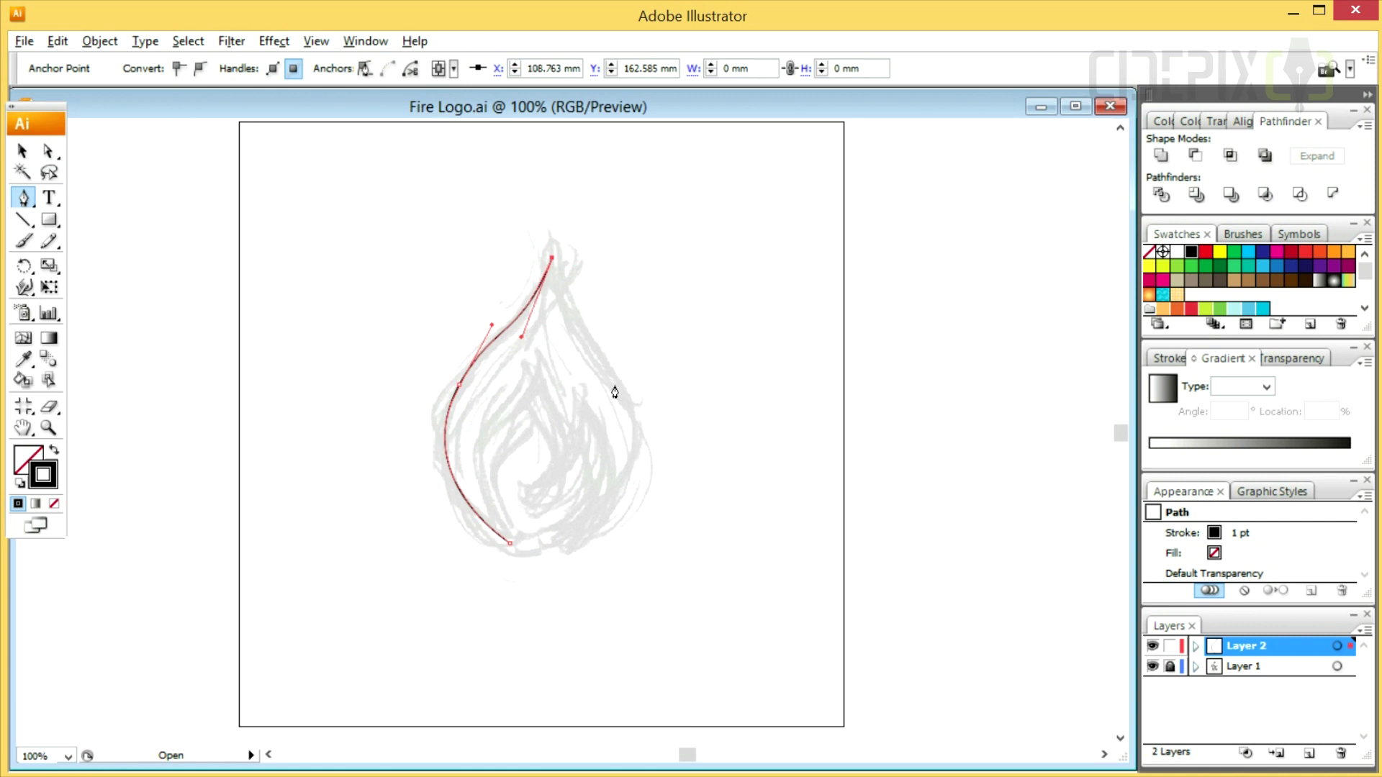
drag(616, 386, 655, 424)
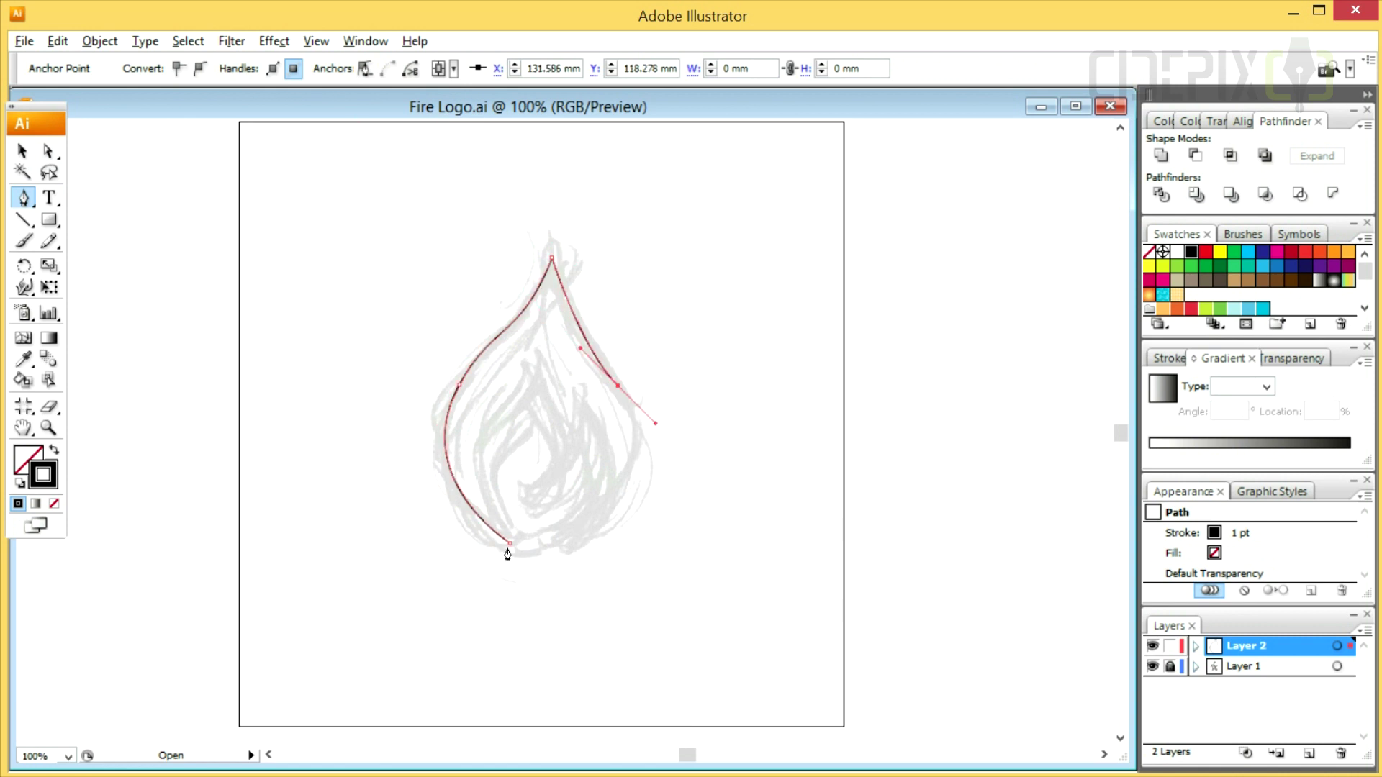
drag(575, 544, 501, 585)
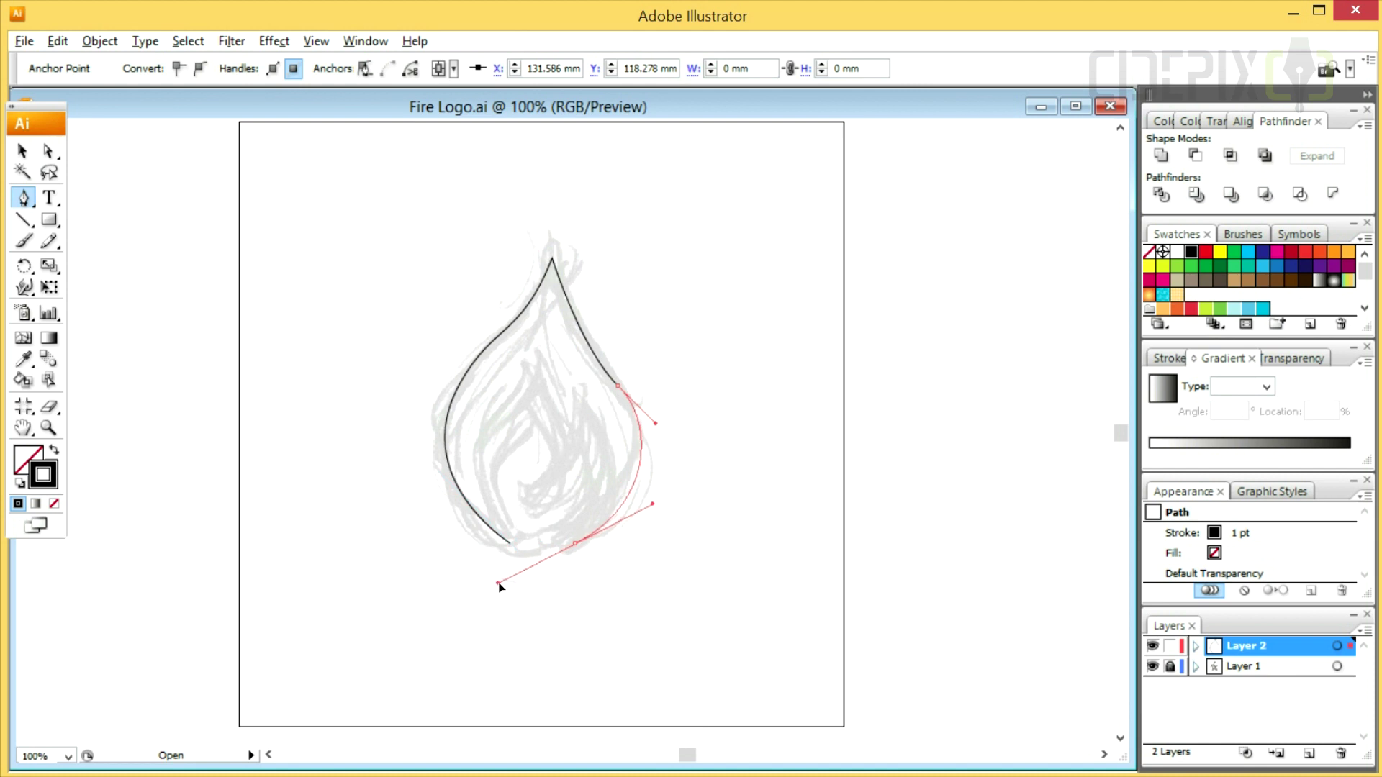
drag(649, 502, 644, 507)
drag(655, 423, 574, 331)
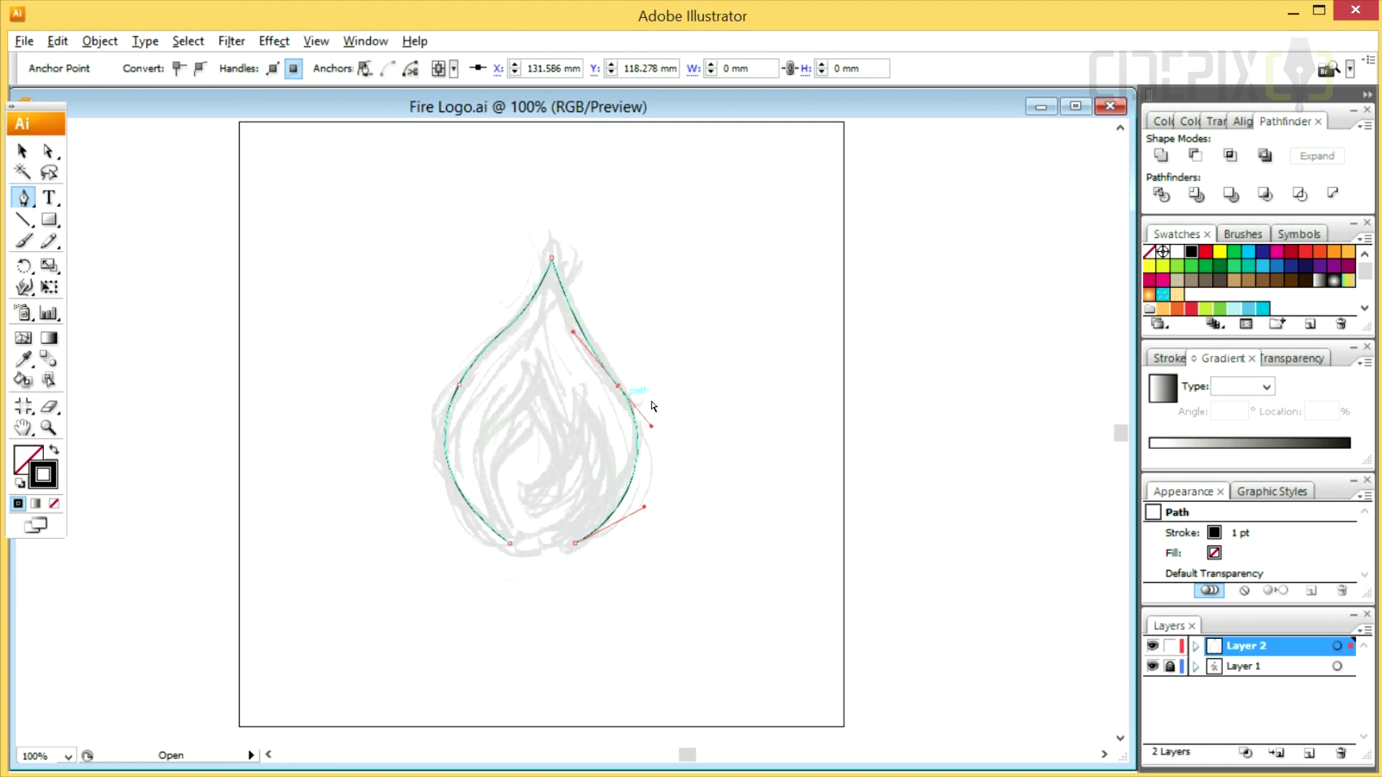
ctrl+click(575, 545)
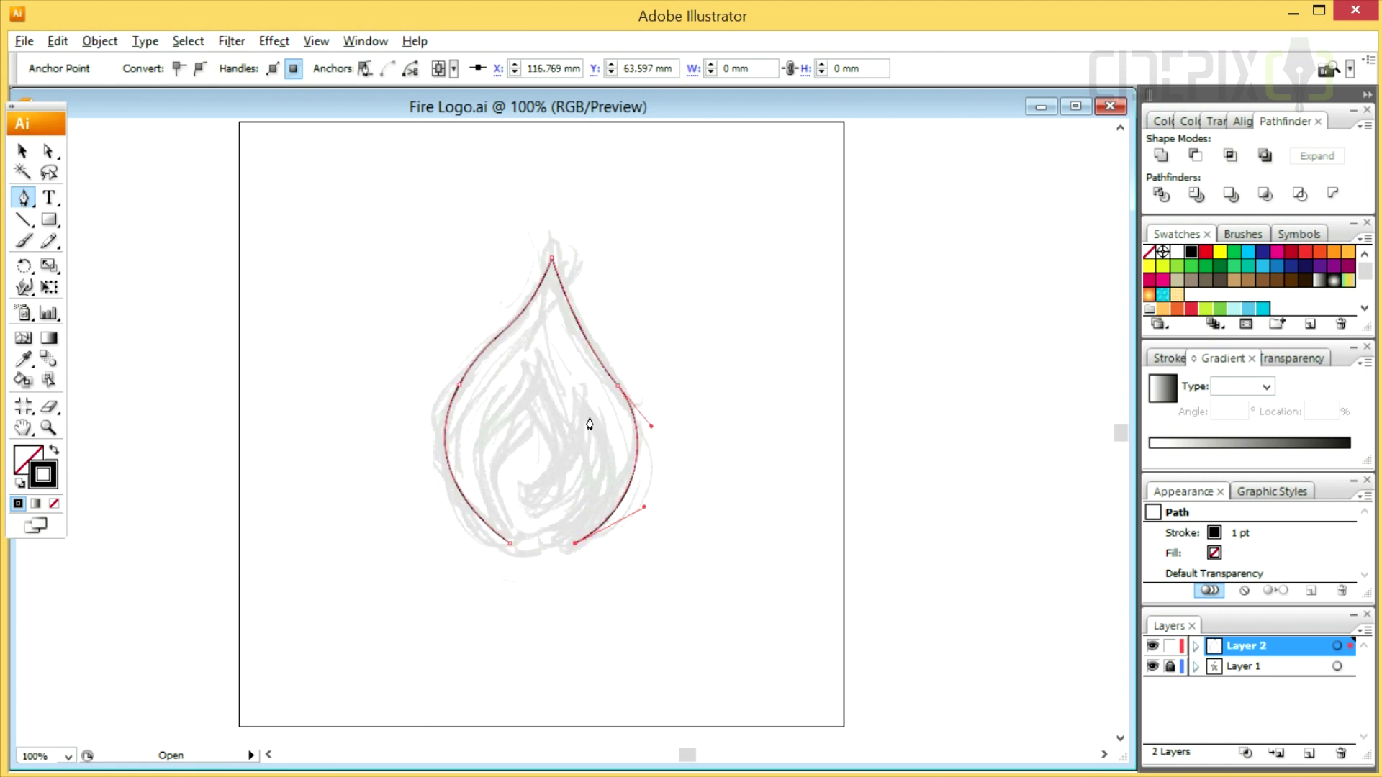
Step: Continue the path along the sketch's small two-peaked inner flame and close it at the lower left end, leaving it deselected
drag(575, 544, 583, 451)
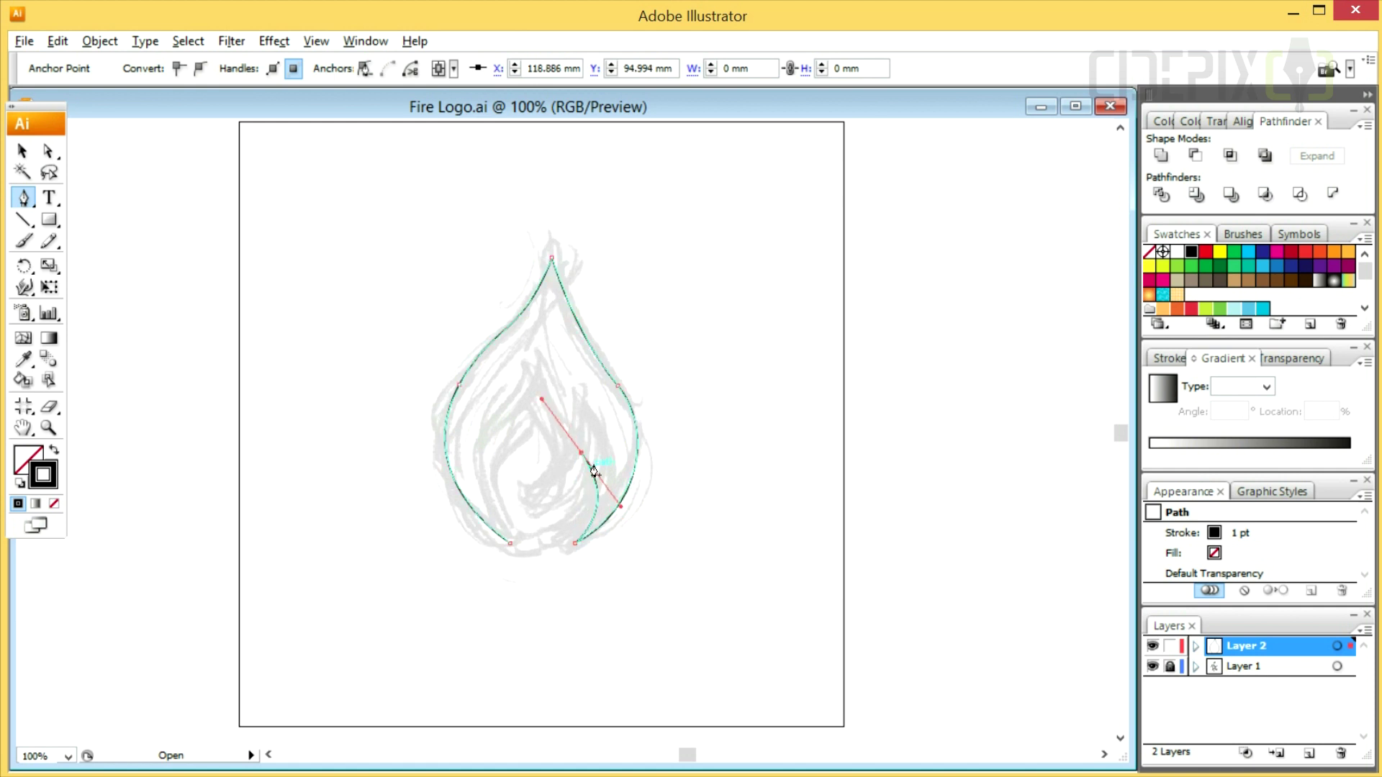
drag(526, 500, 481, 508)
click(526, 500)
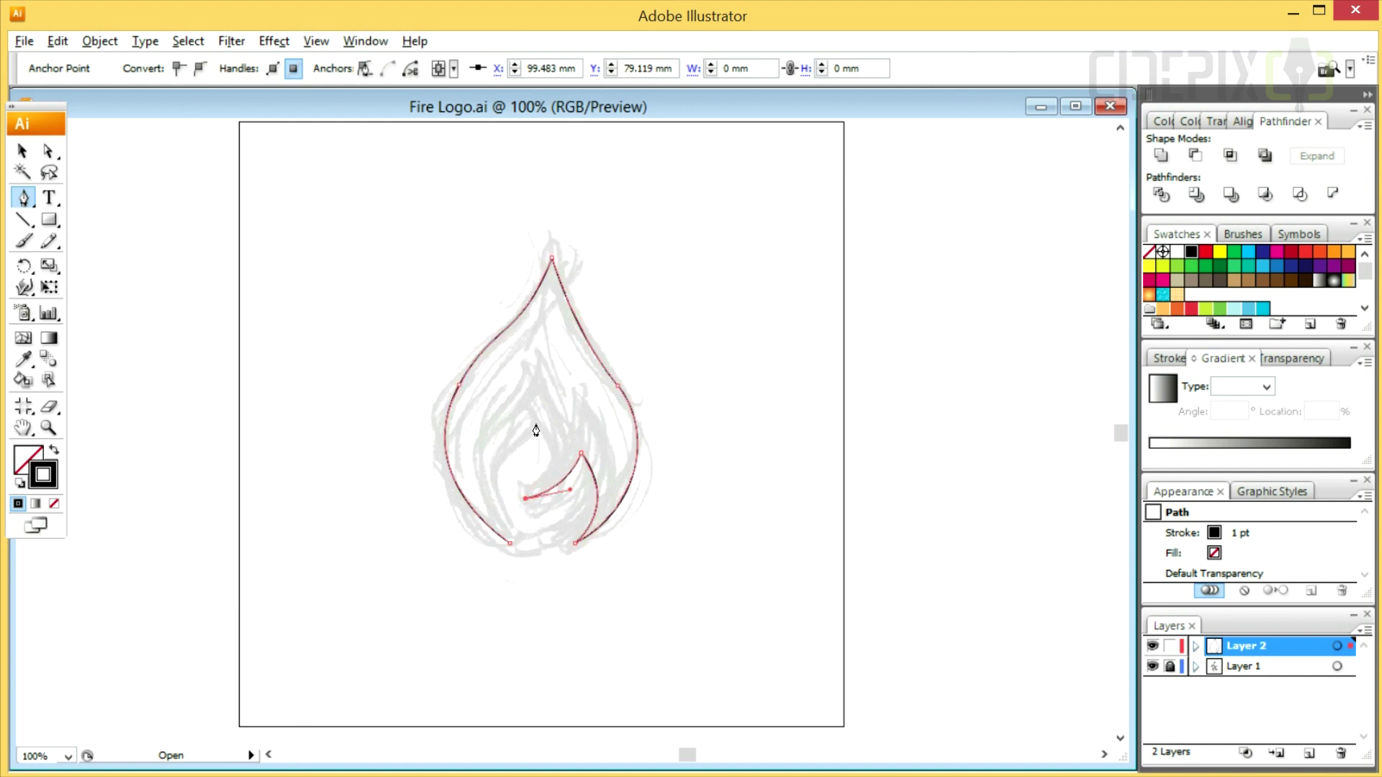
drag(536, 422, 501, 374)
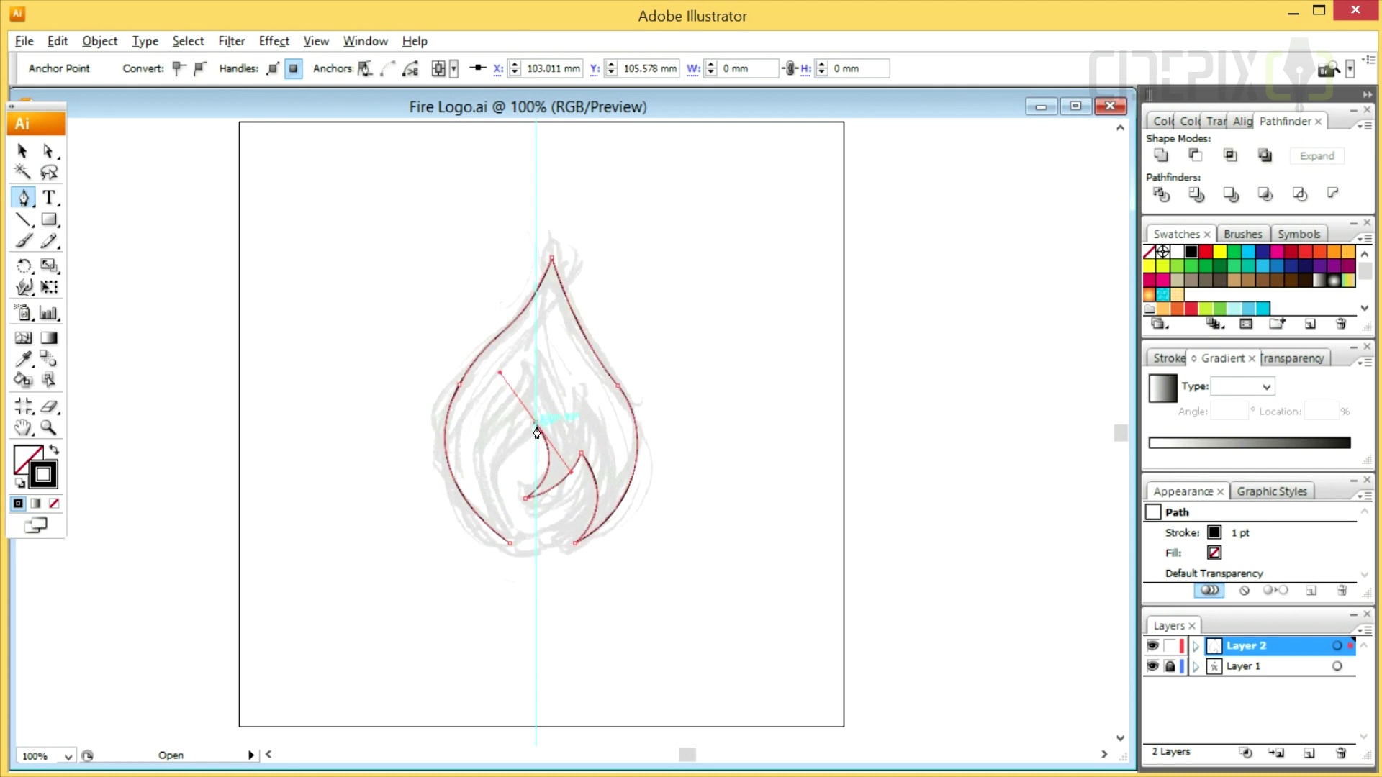
click(536, 422)
drag(511, 542, 565, 611)
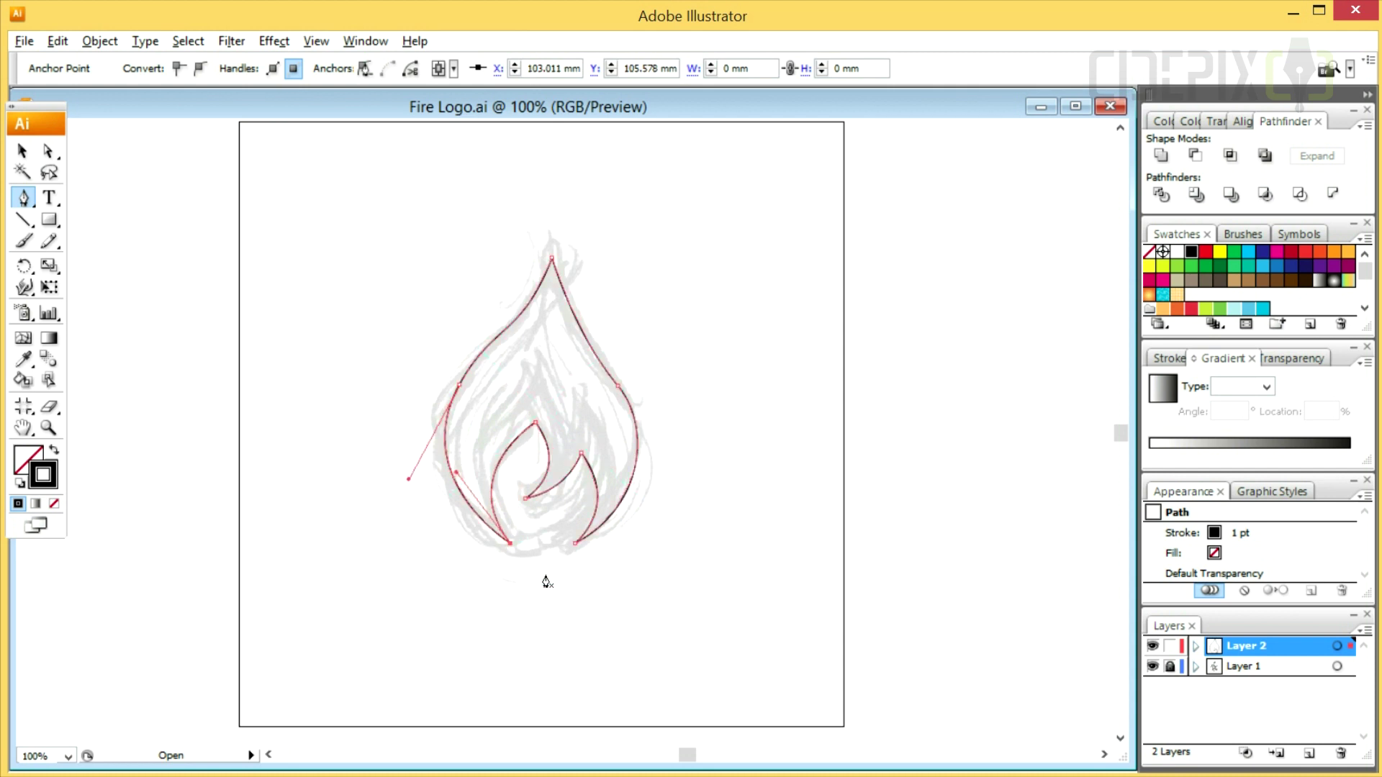
ctrl+click(528, 536)
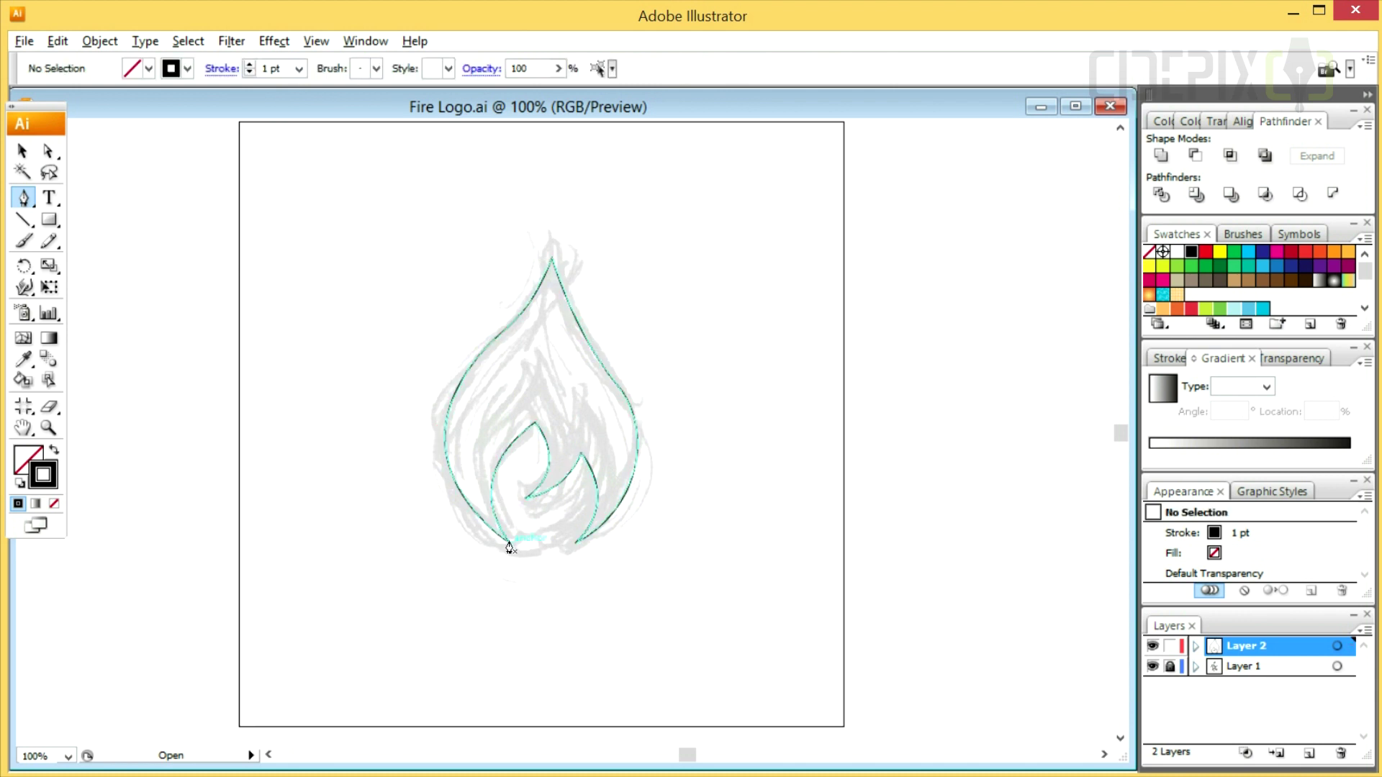
Step: Start a second curved path at the flame's lower left end and trace the middle flame's left side up to its tip
click(510, 542)
drag(506, 408, 529, 385)
drag(432, 477, 434, 471)
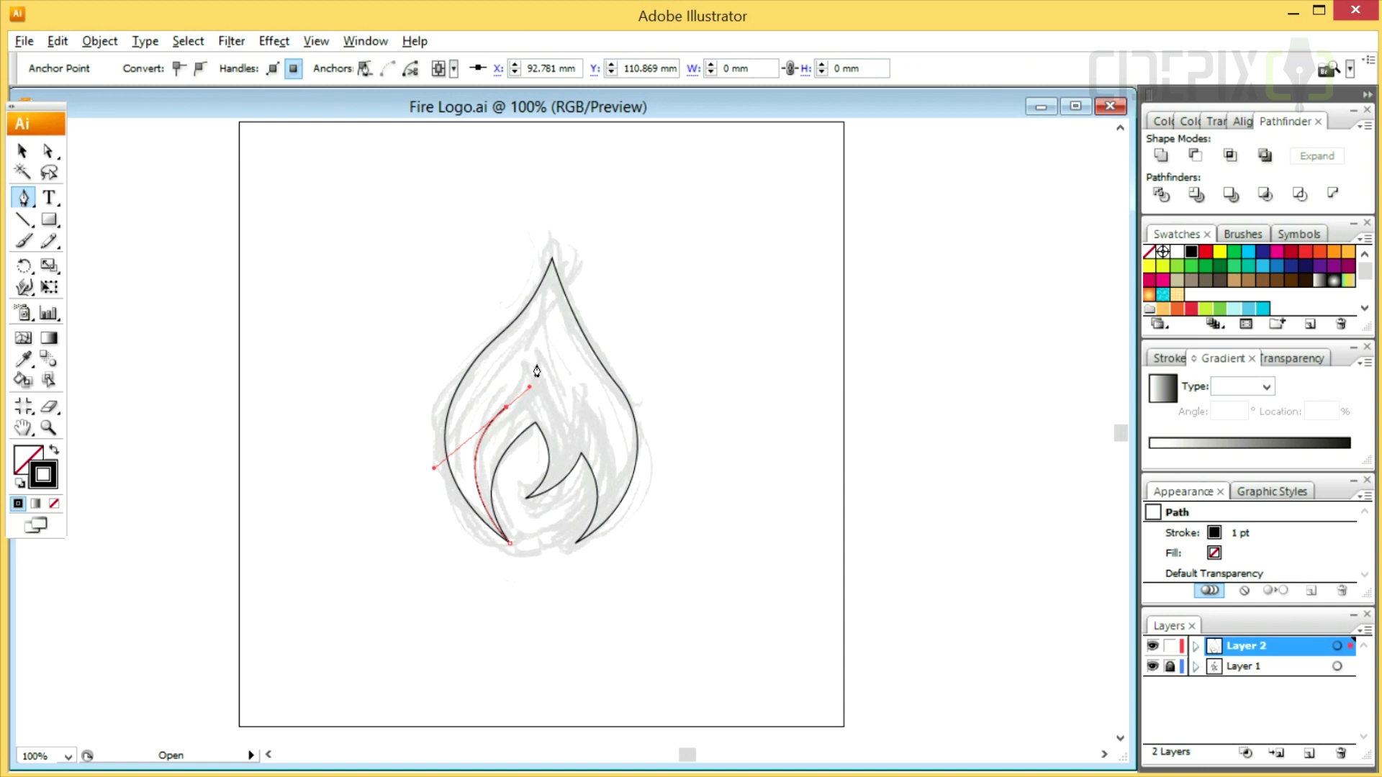
key(ctrl+minus)
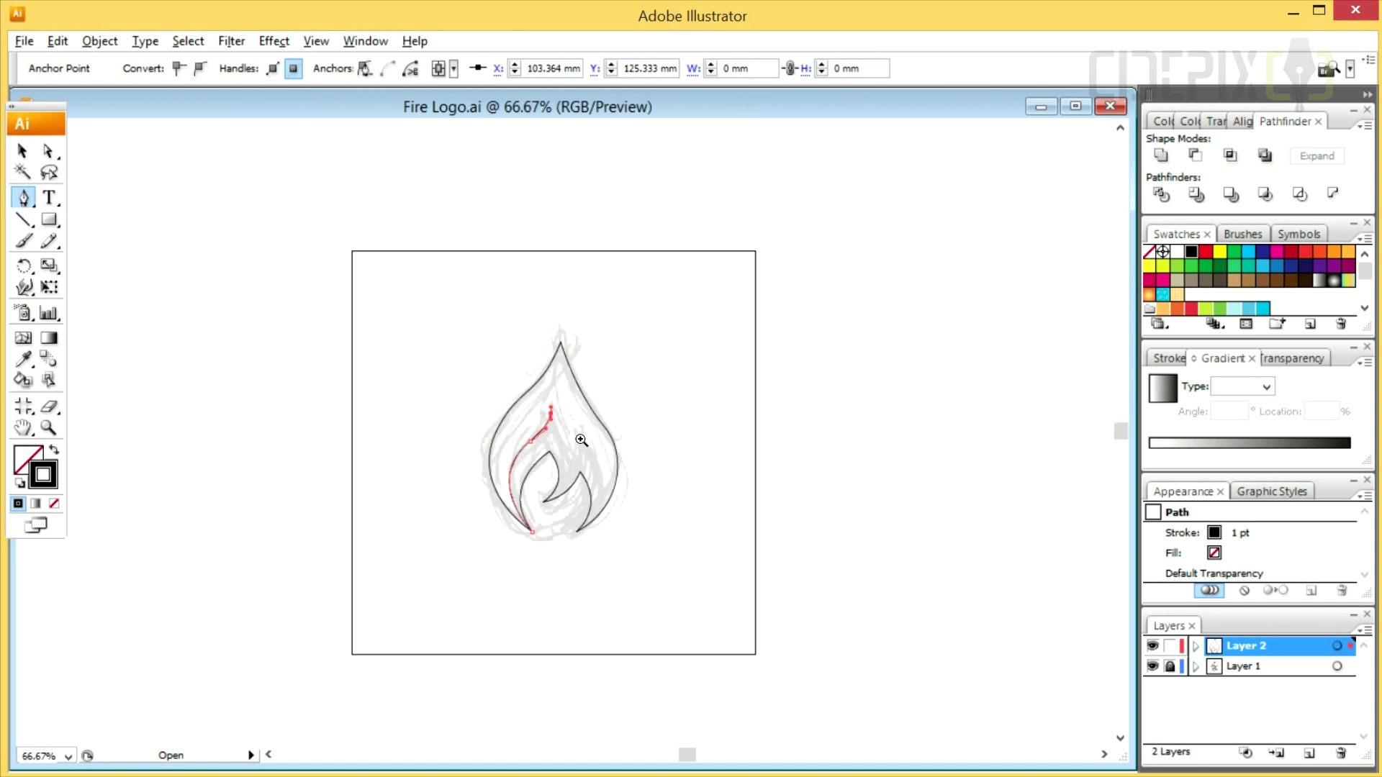
key(ctrl+equal)
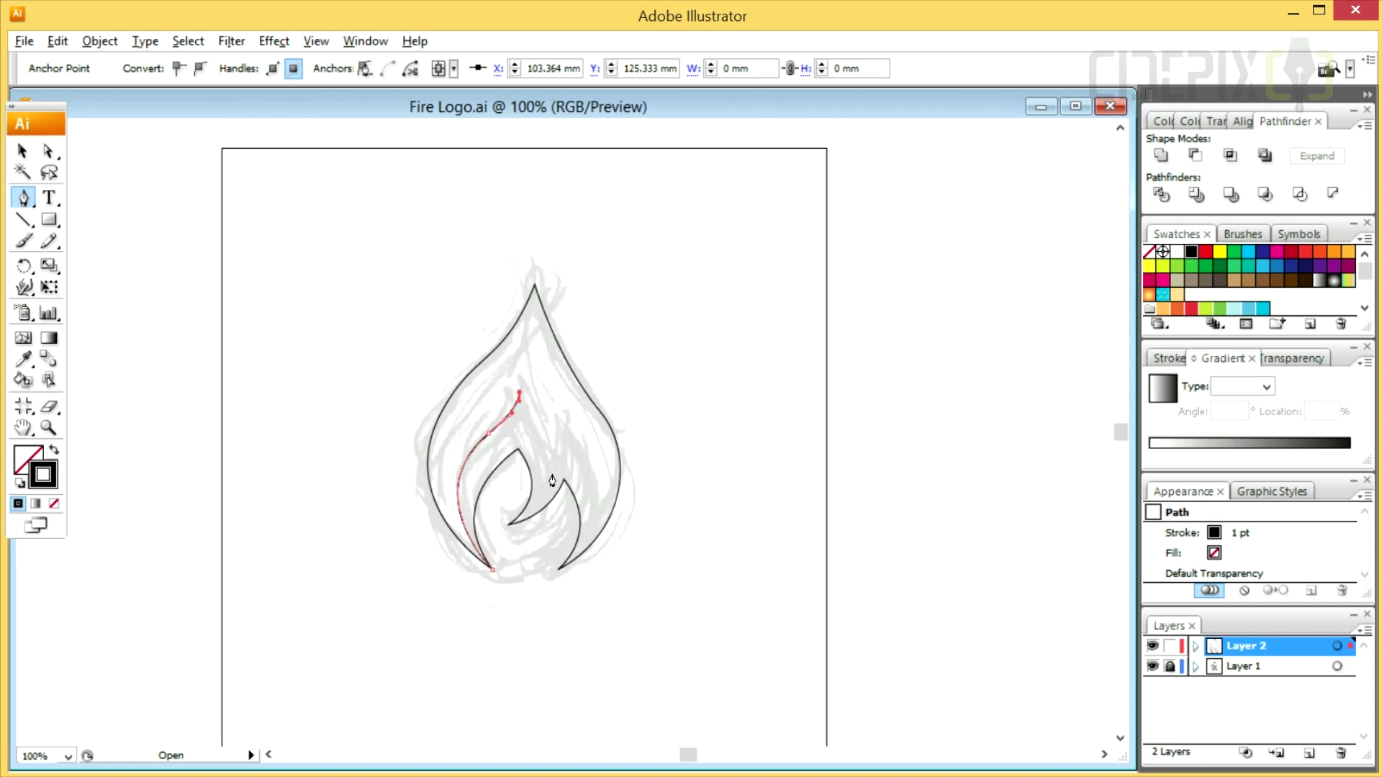
Step: Continue the middle flame path from its tip through the notch and the second peak down to the lower right end
click(520, 393)
drag(552, 464, 559, 503)
key(ctrl+equal)
click(537, 472)
click(554, 411)
drag(550, 383, 549, 382)
click(555, 412)
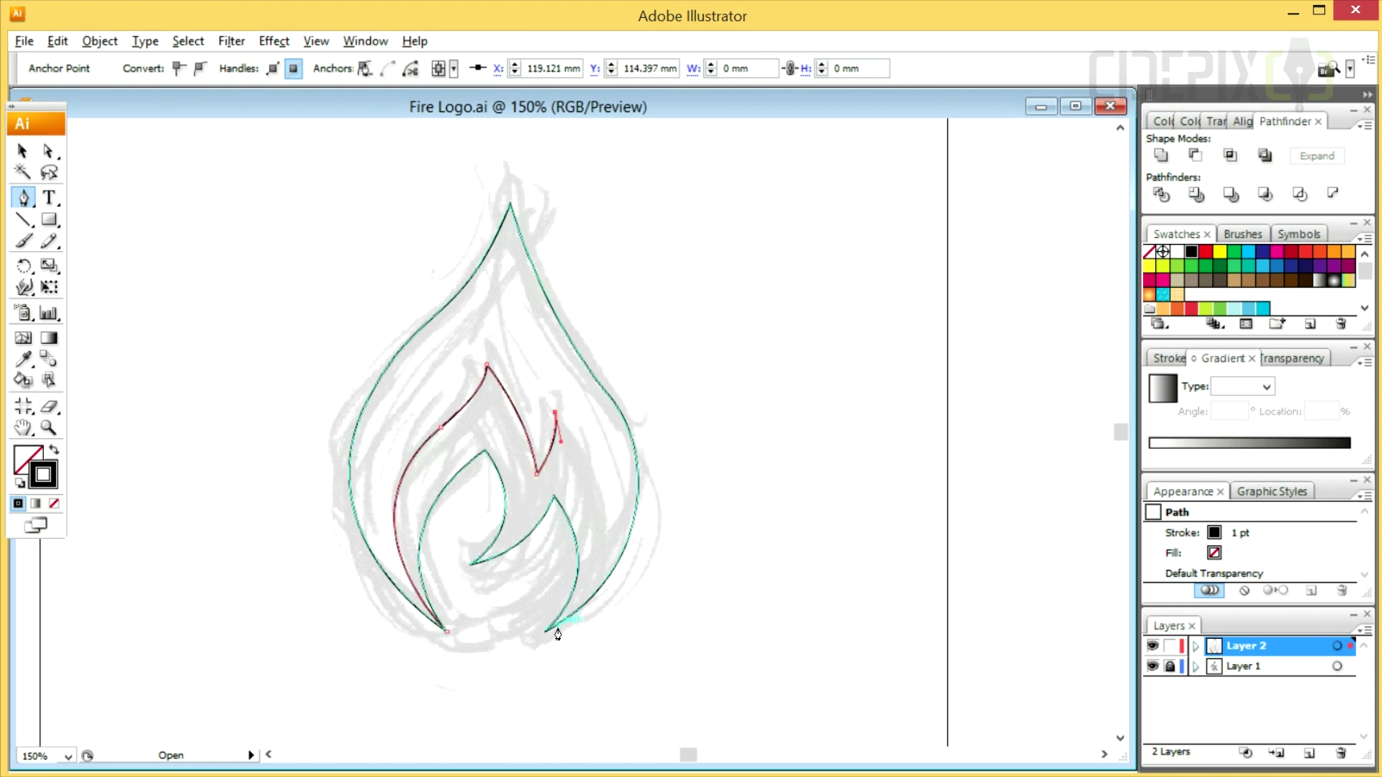
drag(545, 630, 419, 719)
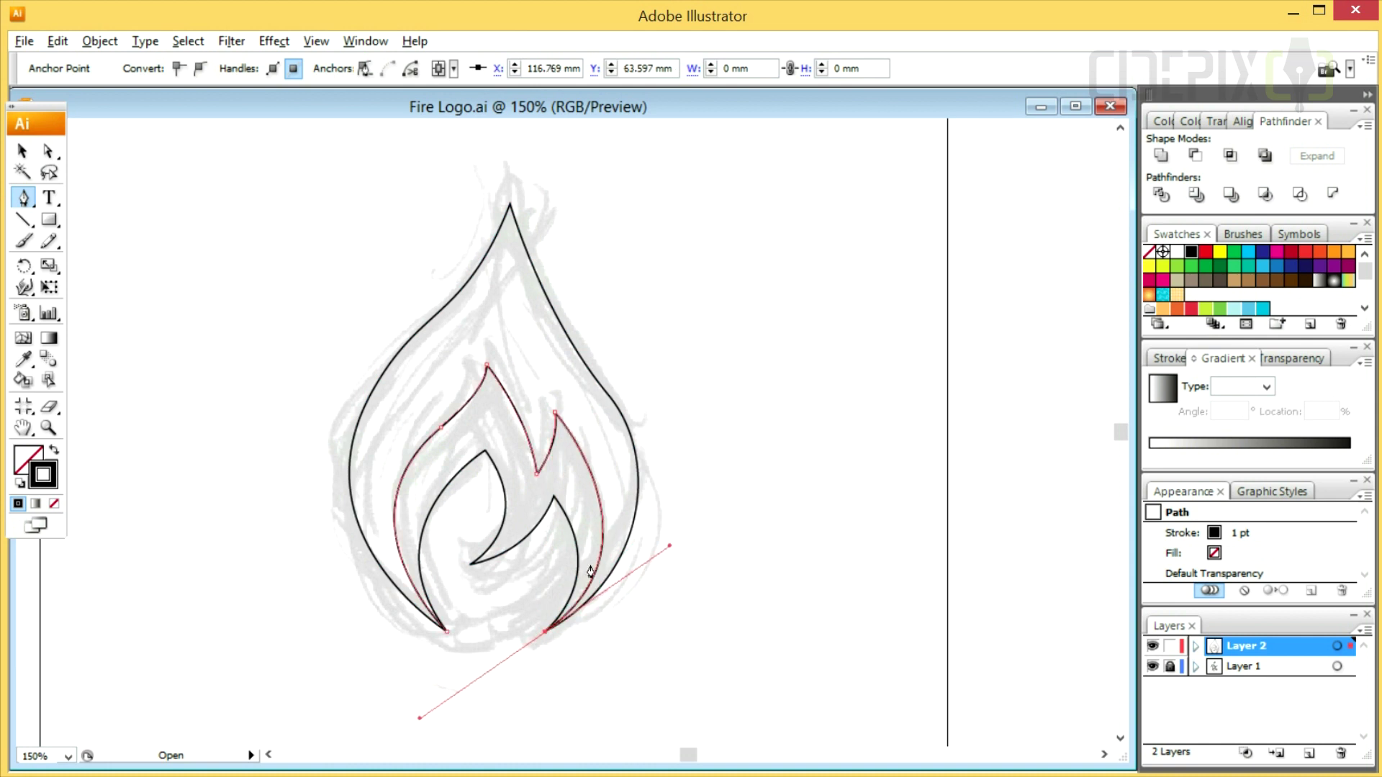
Step: Draw the middle flame's return edge just inside the first one, with matching notch and peaks, and close it at the lower left end
click(545, 632)
drag(563, 451, 487, 332)
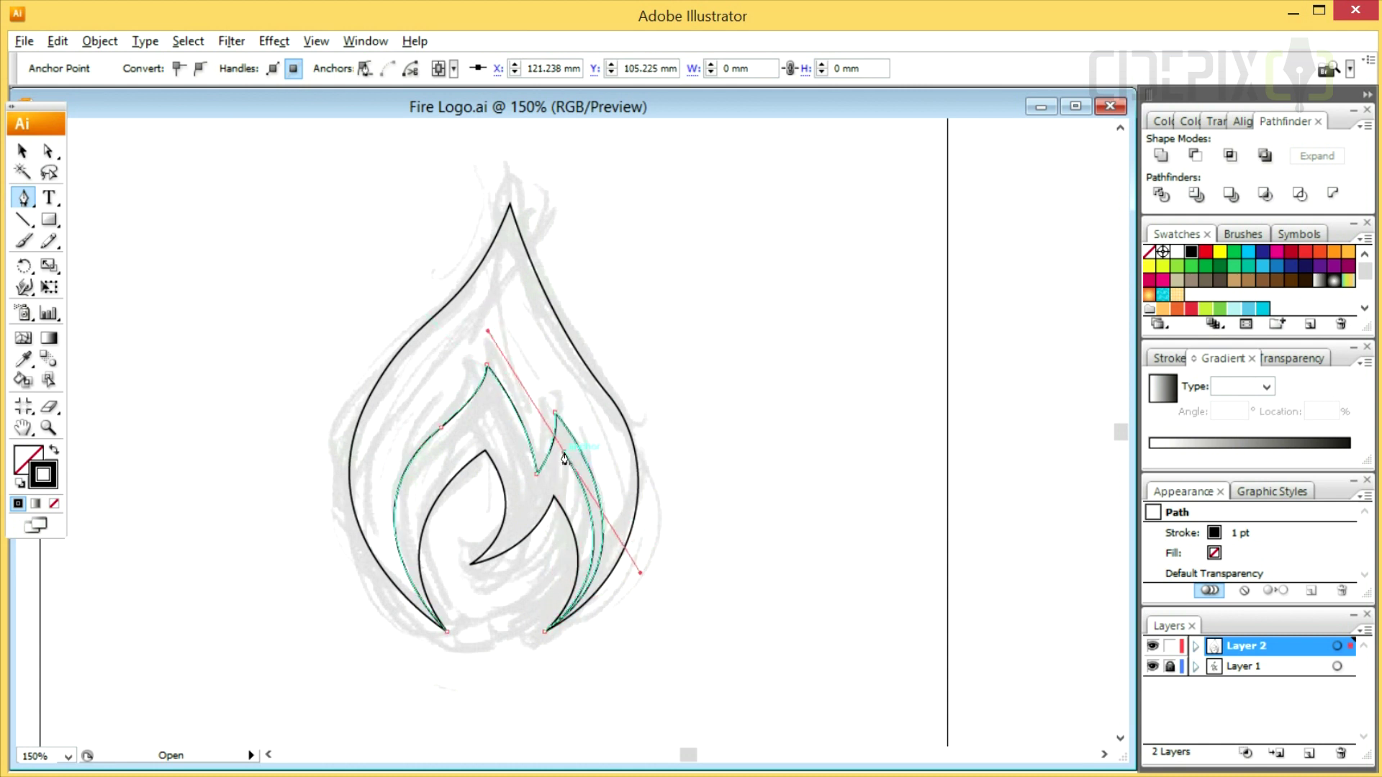
drag(525, 503, 501, 515)
click(527, 503)
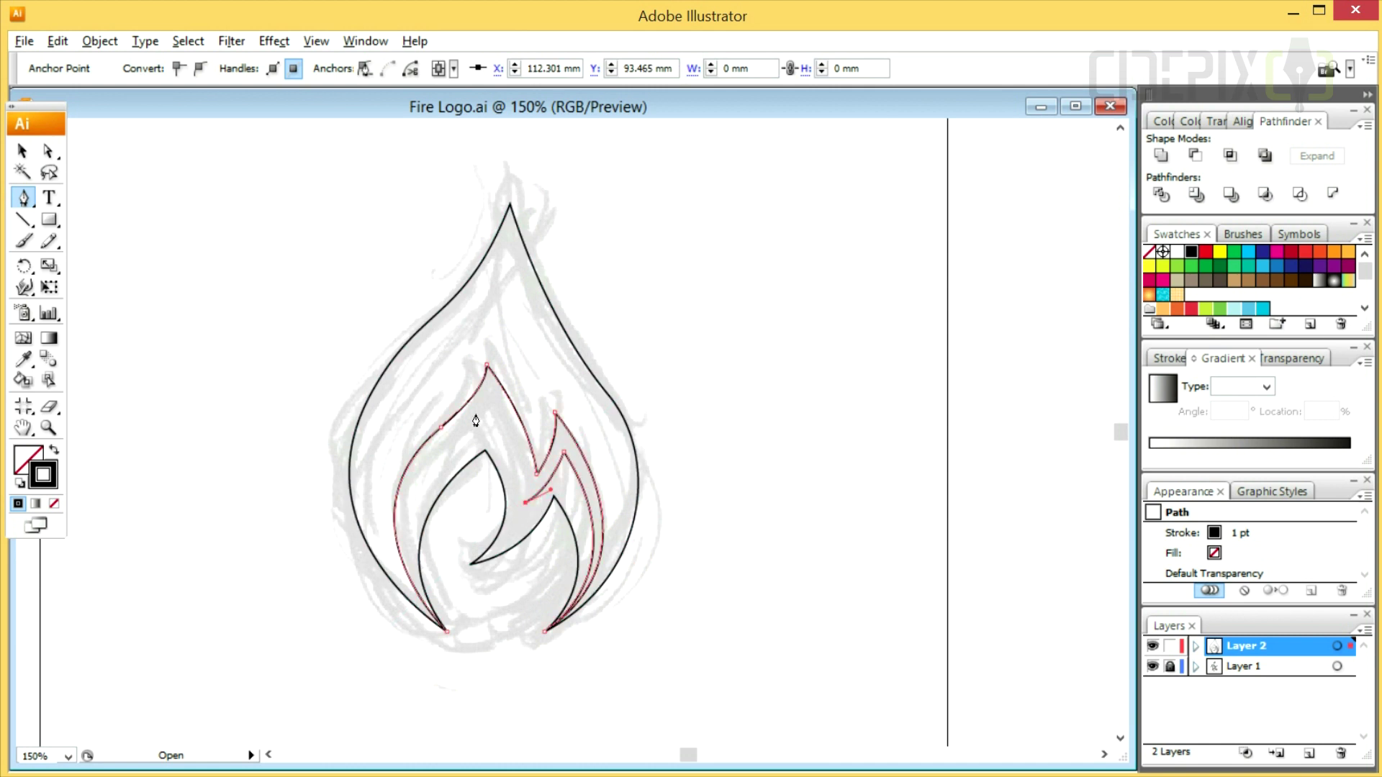
drag(490, 397, 455, 350)
click(492, 401)
drag(437, 447, 405, 472)
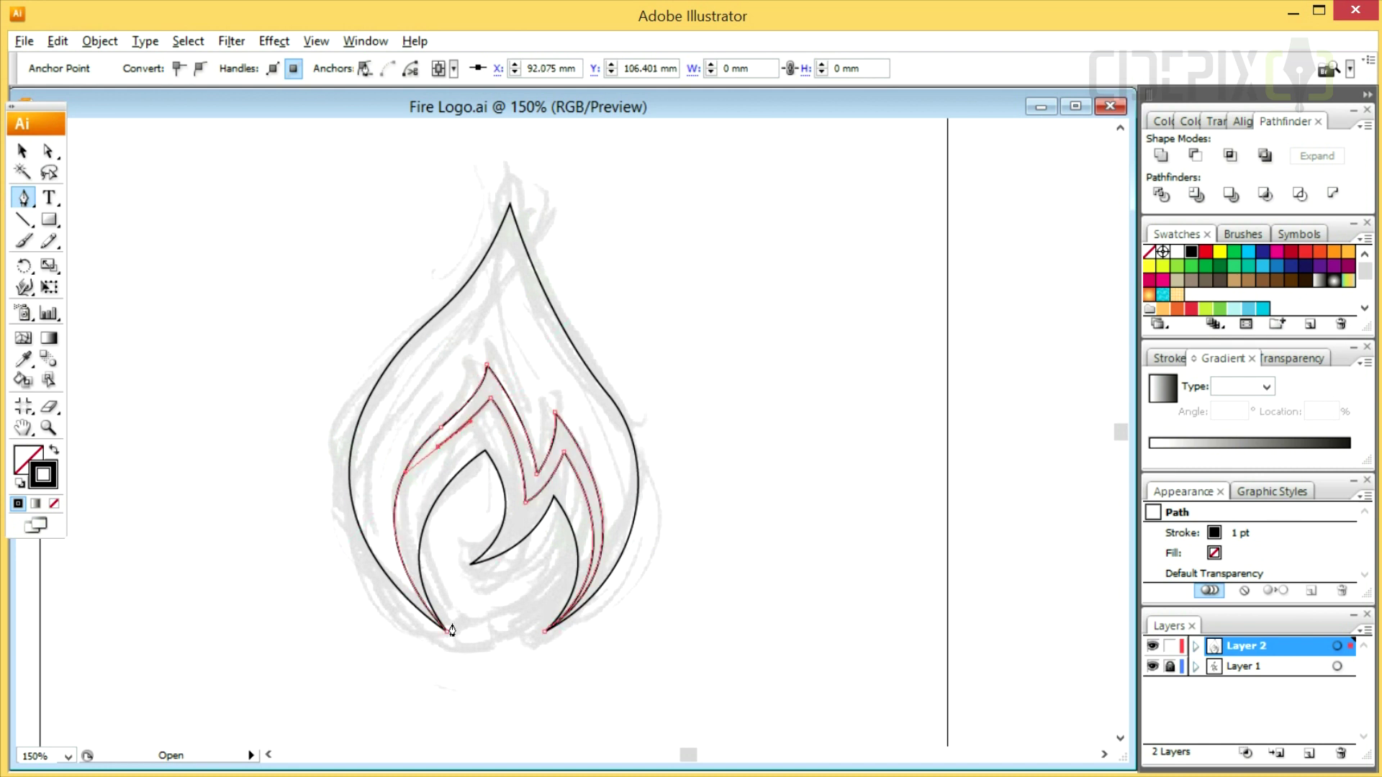
drag(447, 631, 527, 722)
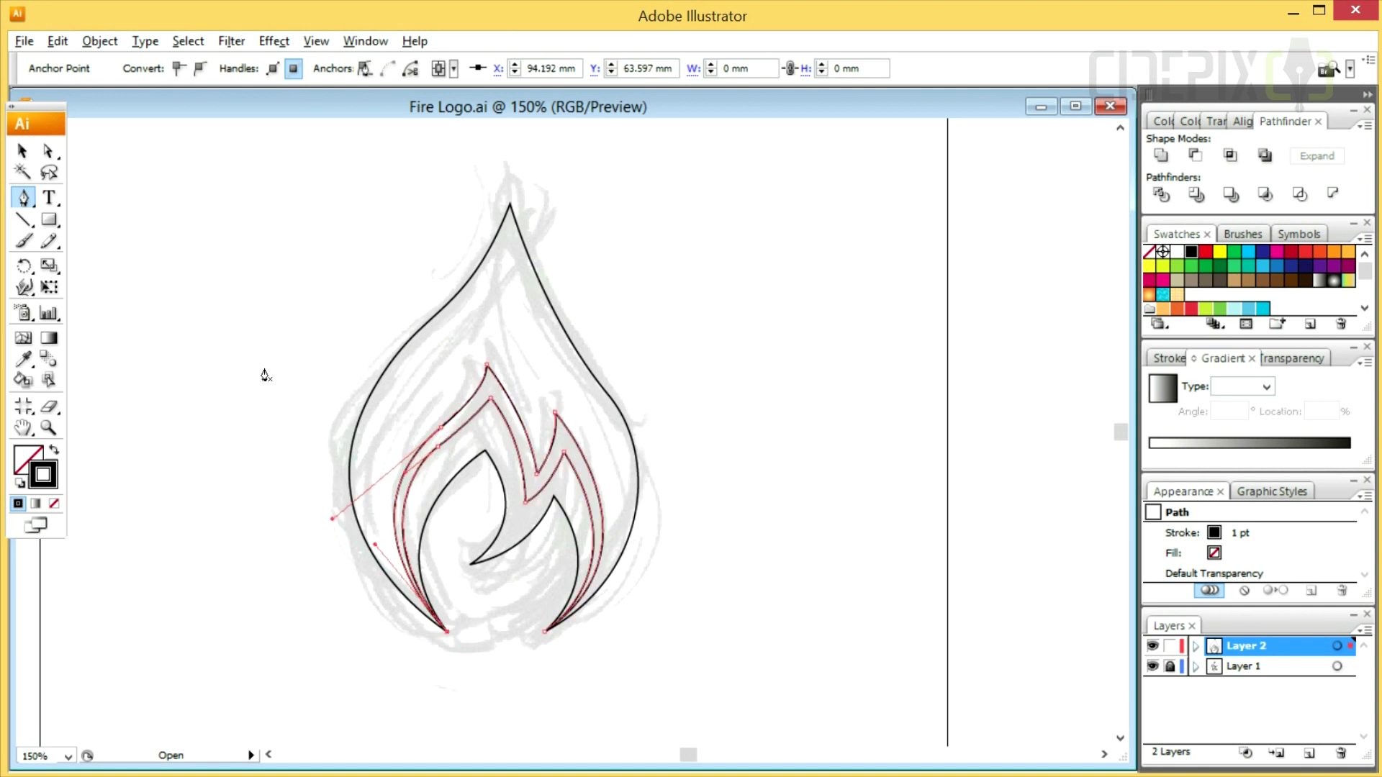
Step: Adjust the inner notch and right peak anchors and their handles to smooth the middle flame band's inner edge
ctrl+drag(525, 503, 533, 495)
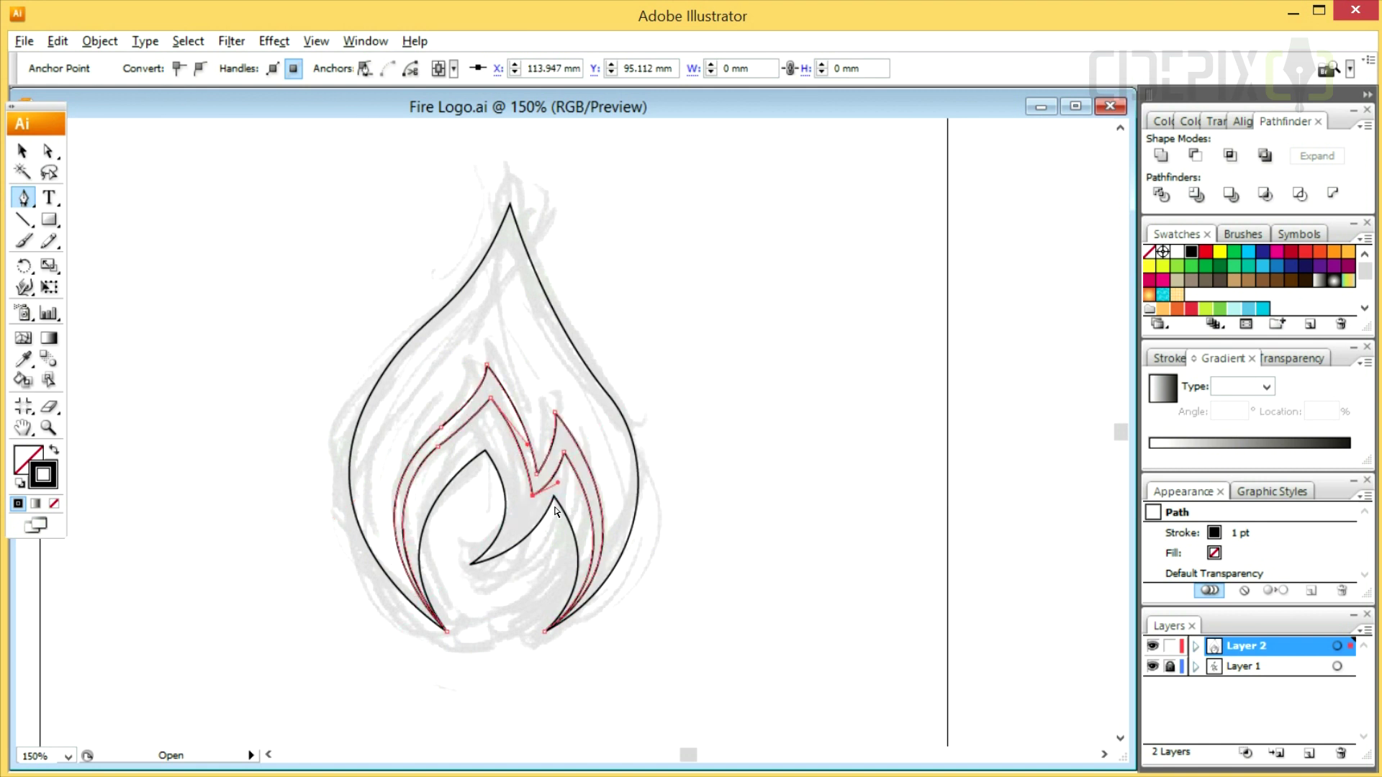
ctrl+click(555, 480)
ctrl+click(542, 450)
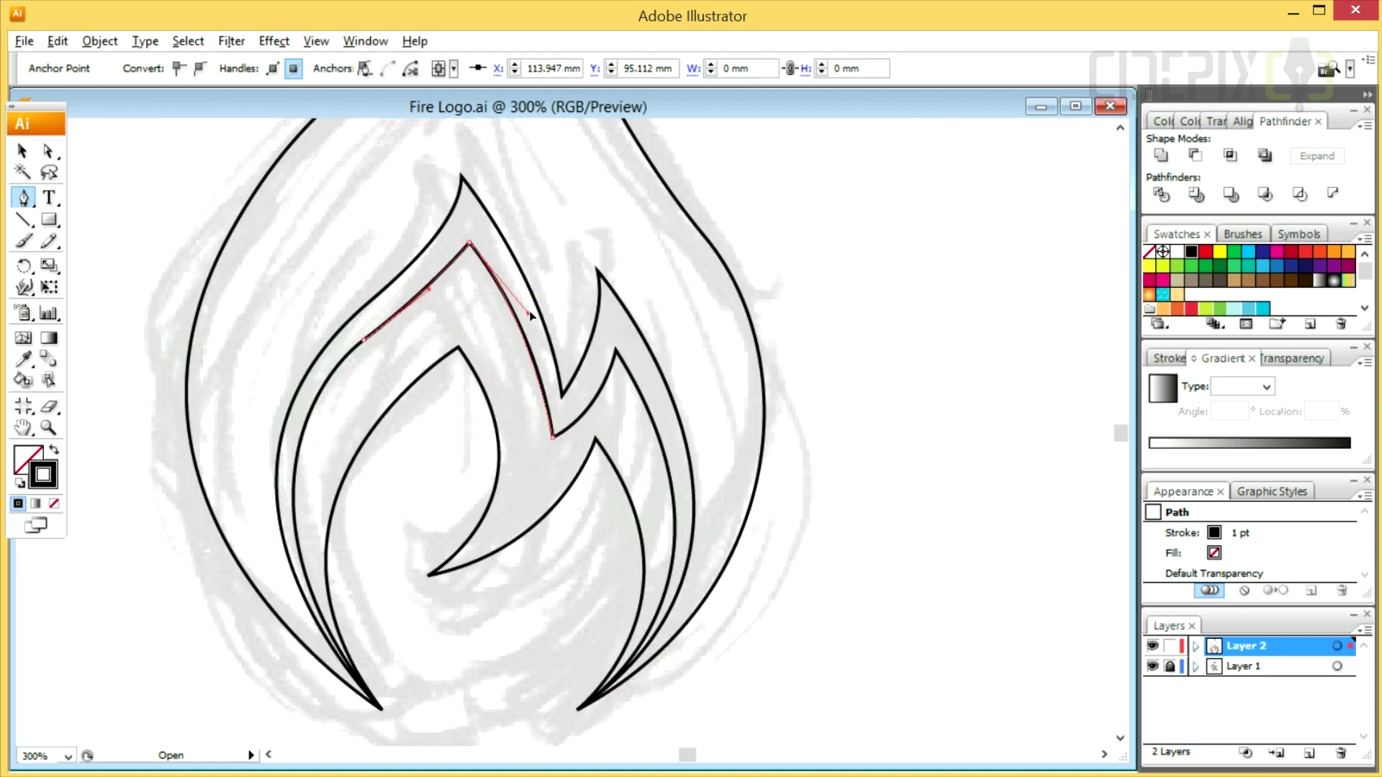
drag(602, 410, 615, 343)
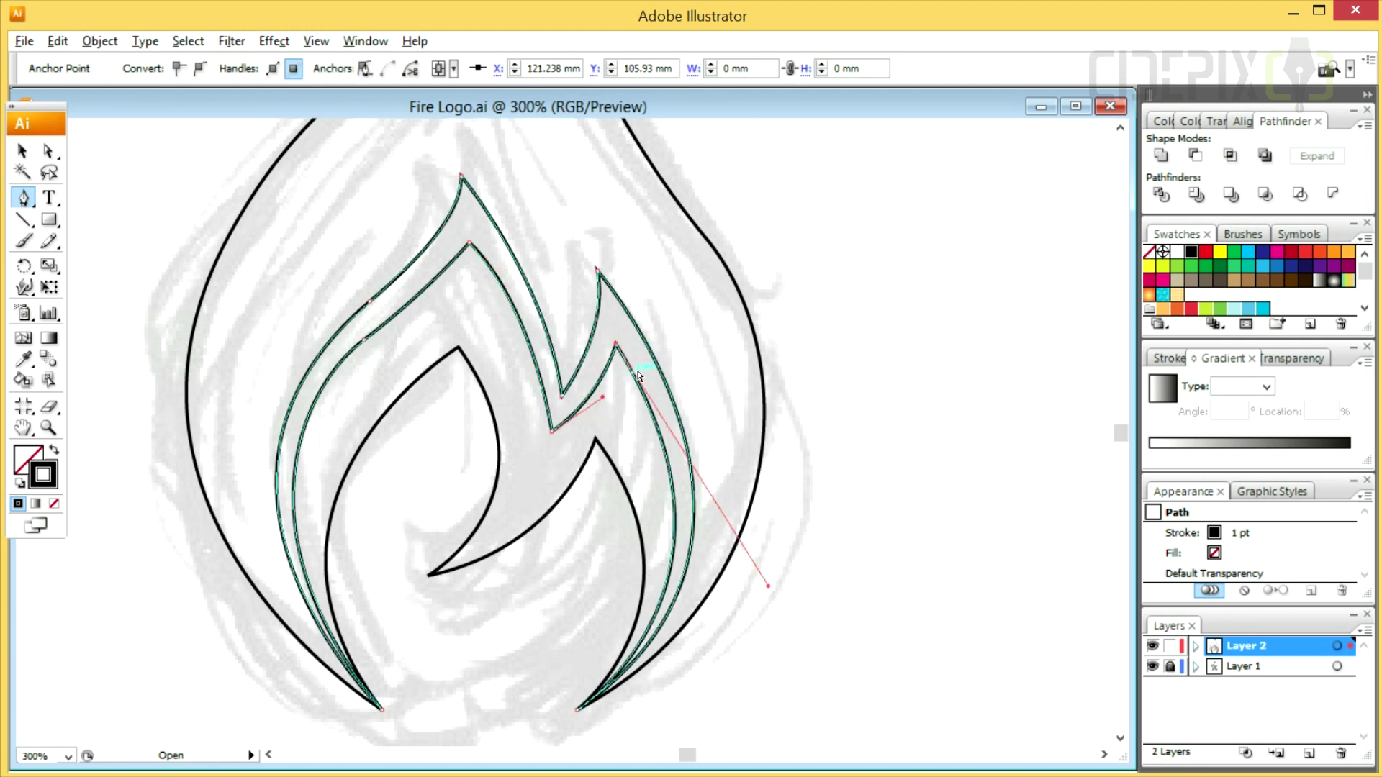
ctrl+drag(602, 398, 601, 389)
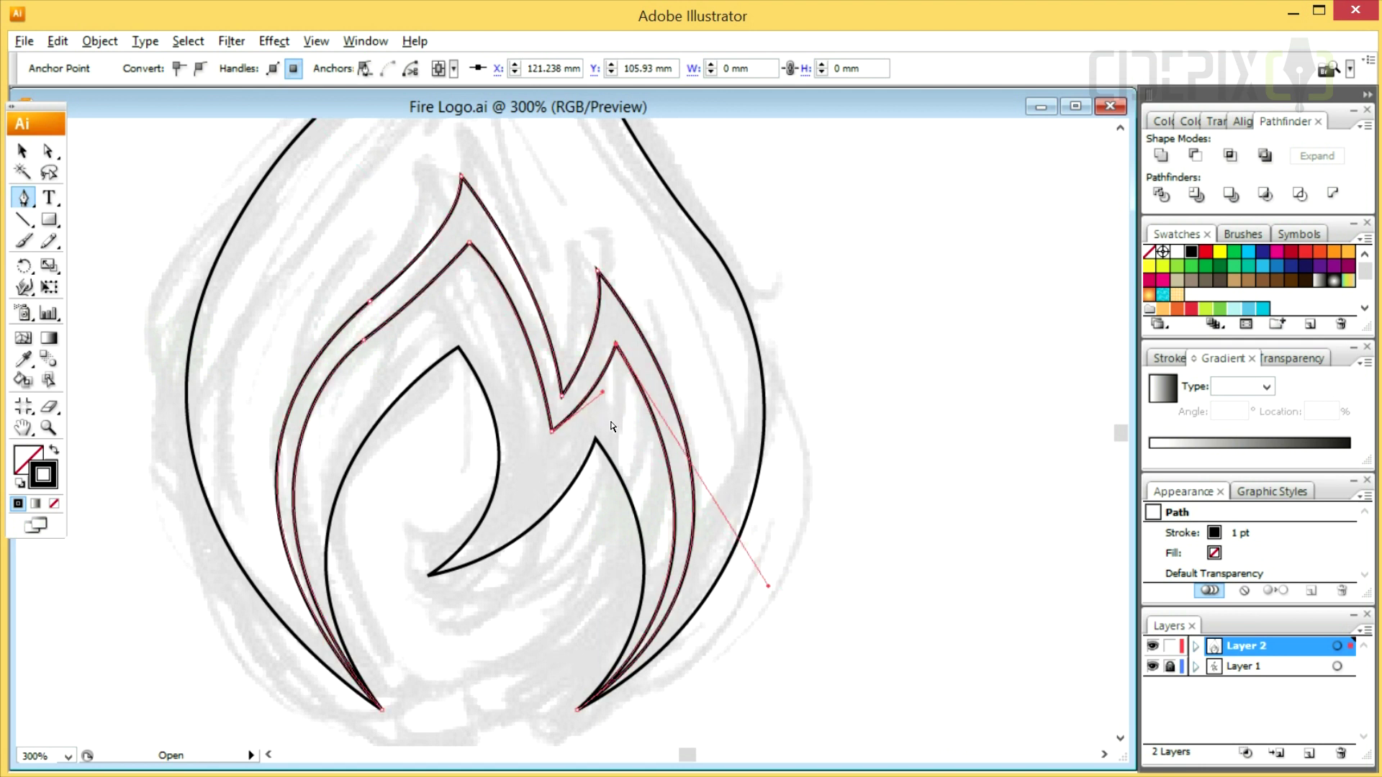
ctrl+click(566, 444)
ctrl+alt+click(591, 464)
Step: Reshape the inner edge on the middle flame band's left side by moving its anchor and curve handles
ctrl+click(436, 335)
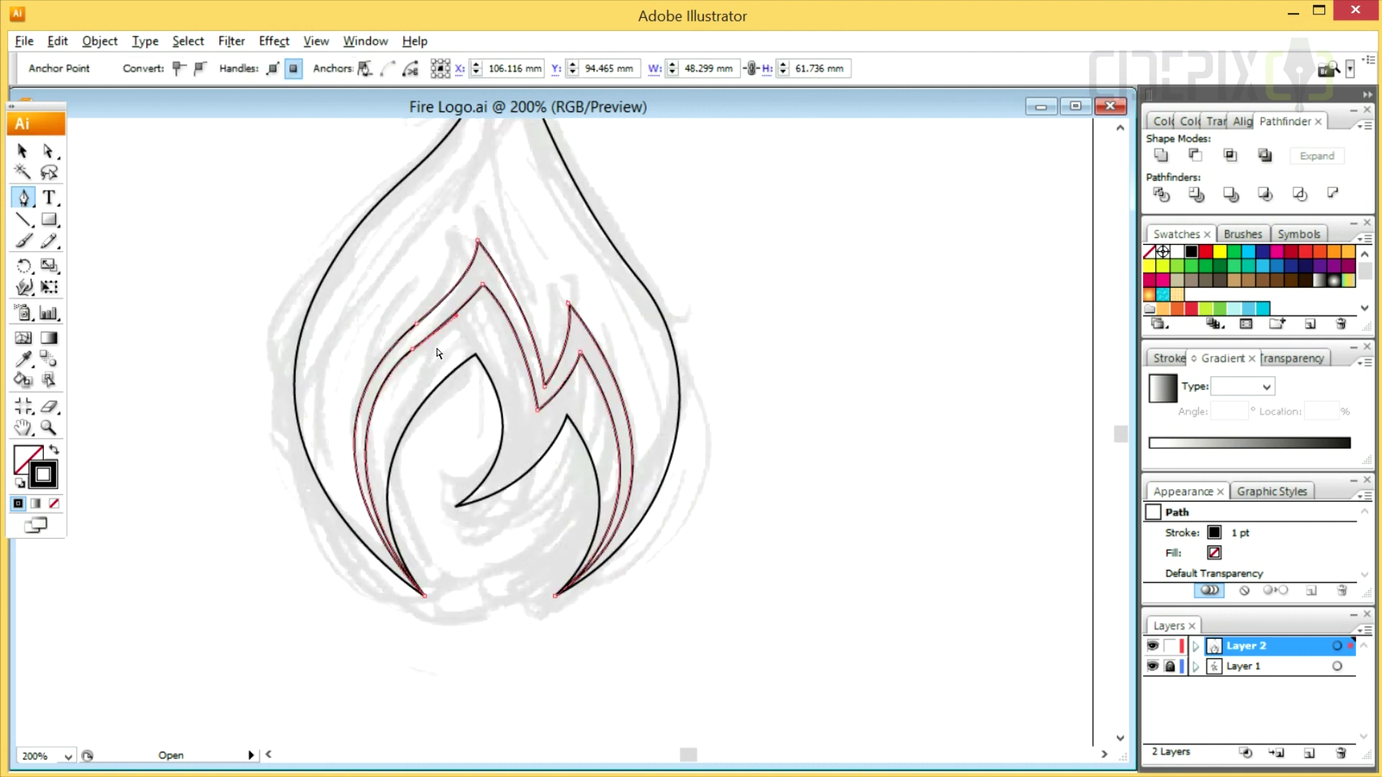
ctrl+drag(415, 350, 469, 307)
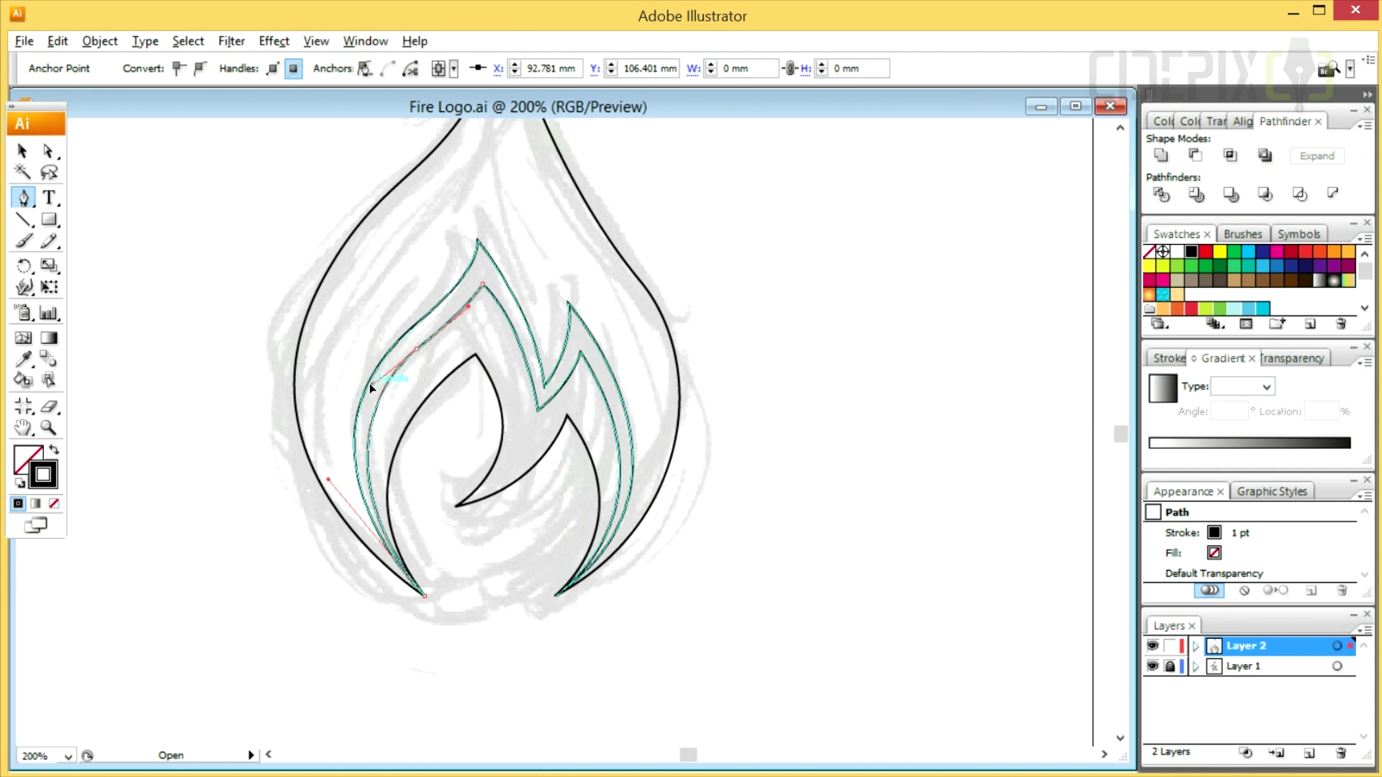
ctrl+click(482, 288)
ctrl+drag(471, 308, 478, 308)
ctrl+drag(419, 348, 420, 336)
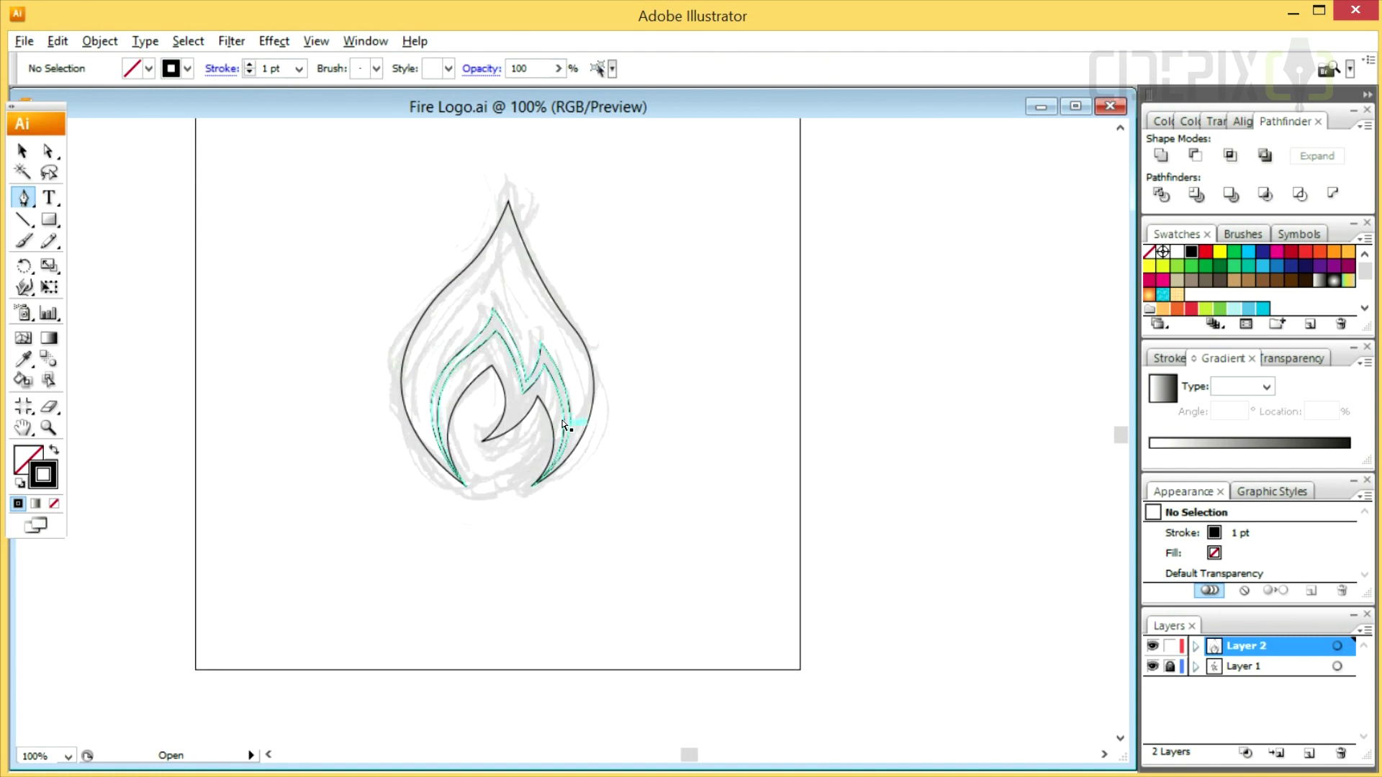
Step: Move the middle flame's upper tip slightly and adjust its handle to refine the curve leading to it
ctrl+drag(425, 276, 568, 408)
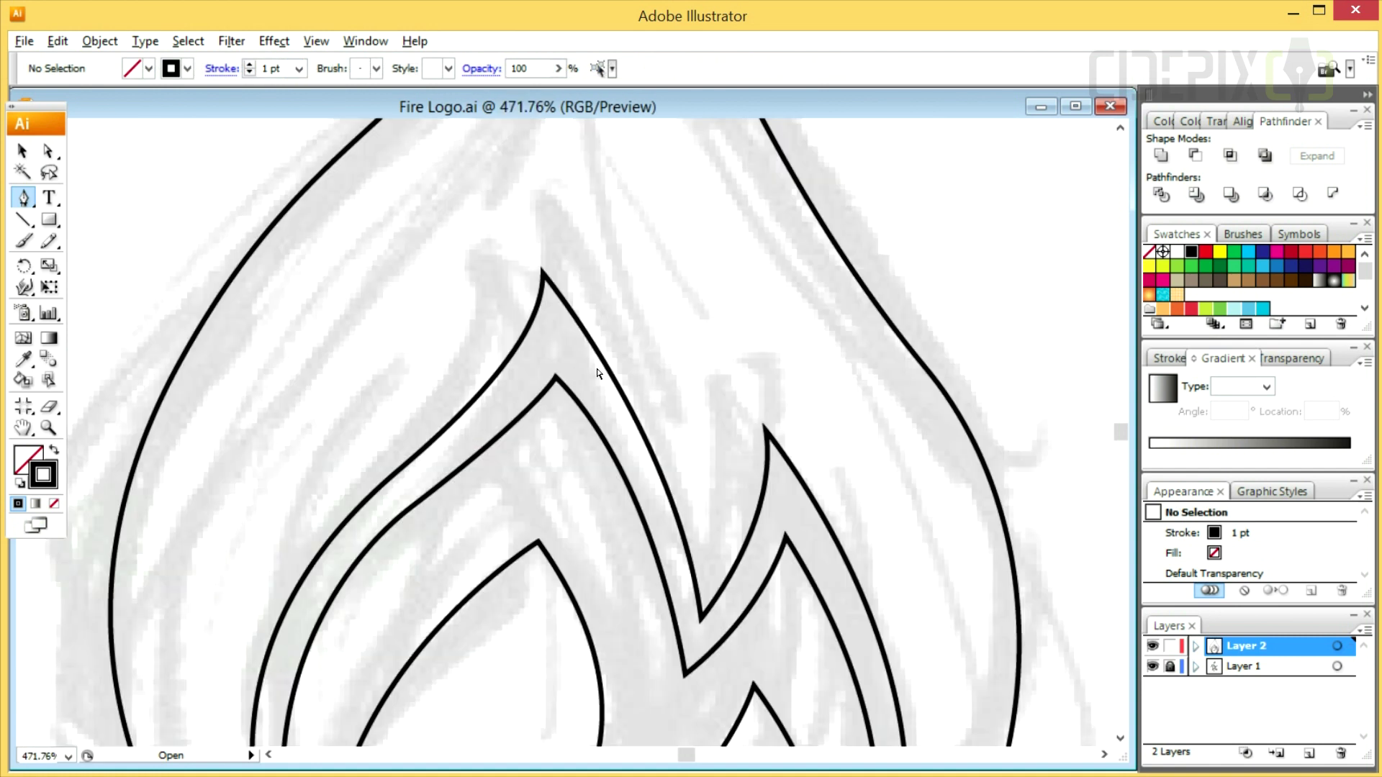
ctrl+drag(542, 274, 551, 281)
mouse_move(553, 329)
ctrl+mouse_down()
mouse_move(529, 330)
mouse_move(522, 369)
mouse_move(533, 339)
ctrl+mouse_up()
scroll(534, 341, down, 5)
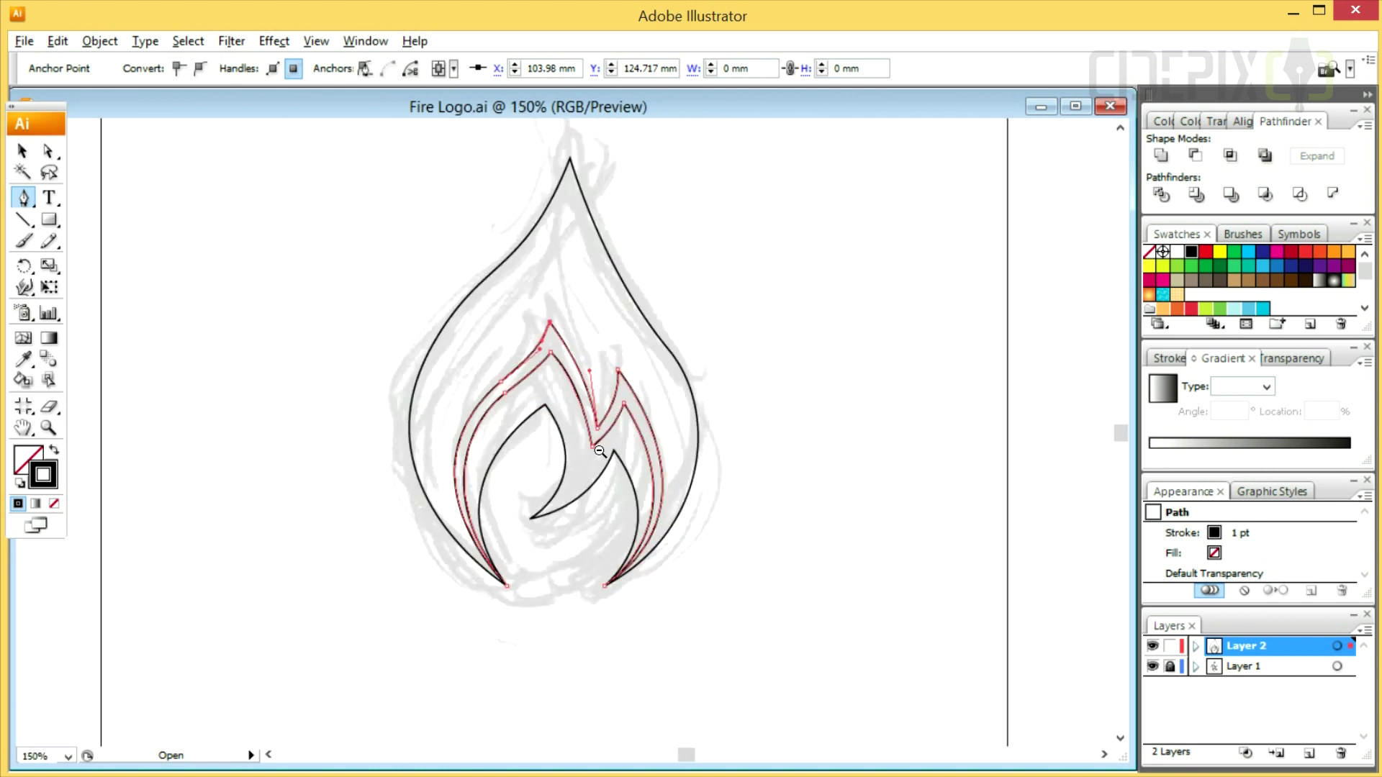
scroll(577, 437, down, 2)
Step: Select both flame paths, swap their fill and stroke to get a black fill, and combine them with the Exclude shape mode
key(v)
click(605, 317)
drag(683, 278, 449, 497)
click(54, 454)
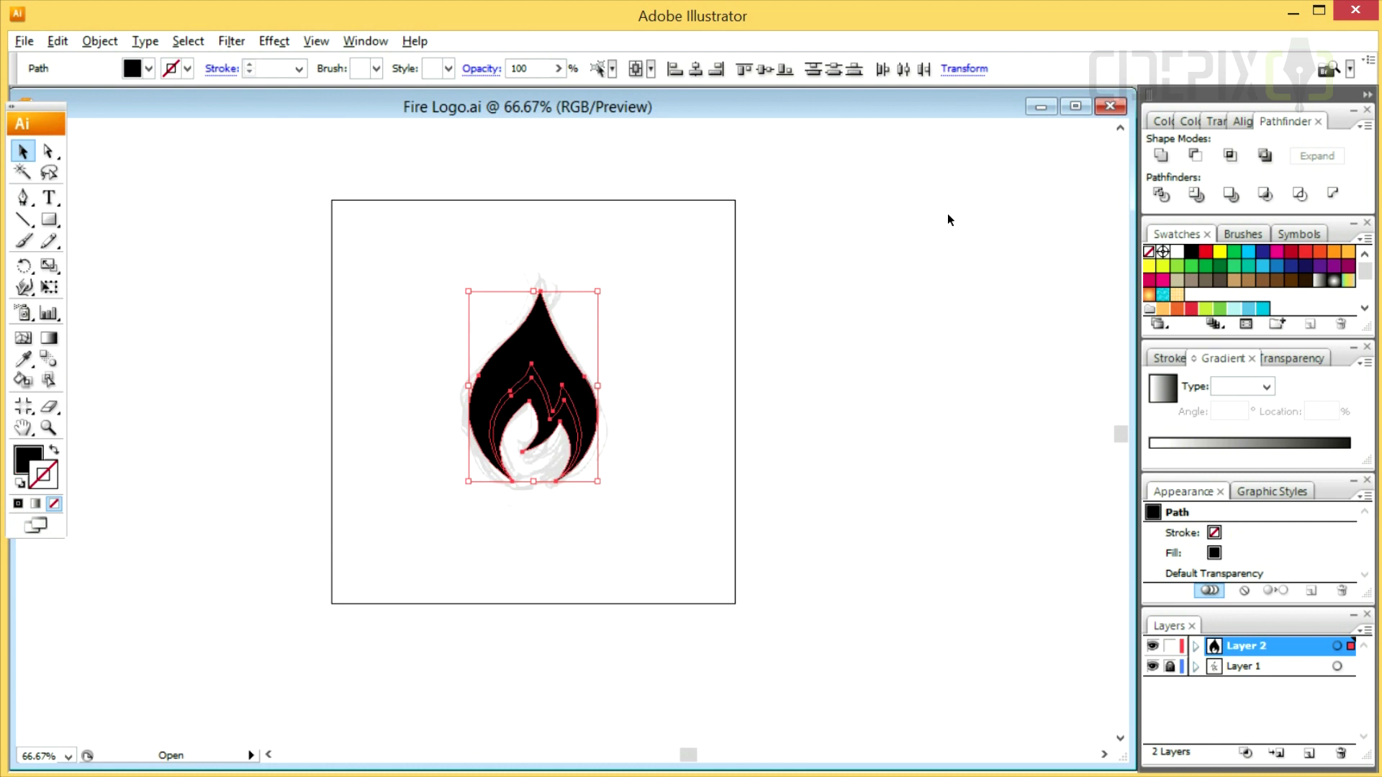
click(1265, 156)
Step: Examine the combined flame shape up close, especially the pointed lower ends where the curves meet
ctrl+click(616, 410)
ctrl+click(530, 463)
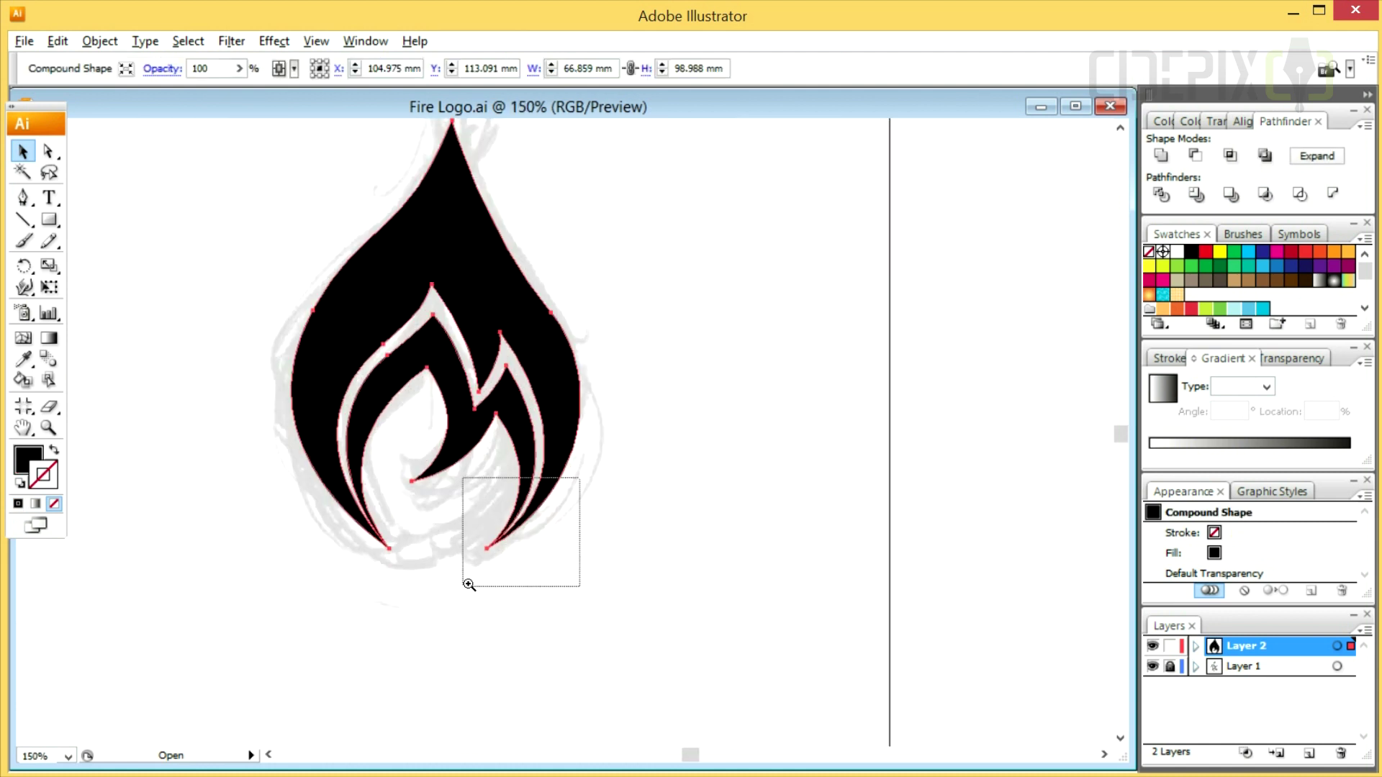
drag(468, 484, 576, 596)
ctrl+alt+click(405, 405)
ctrl+alt+click(404, 405)
ctrl+alt+click(456, 380)
drag(495, 472, 422, 571)
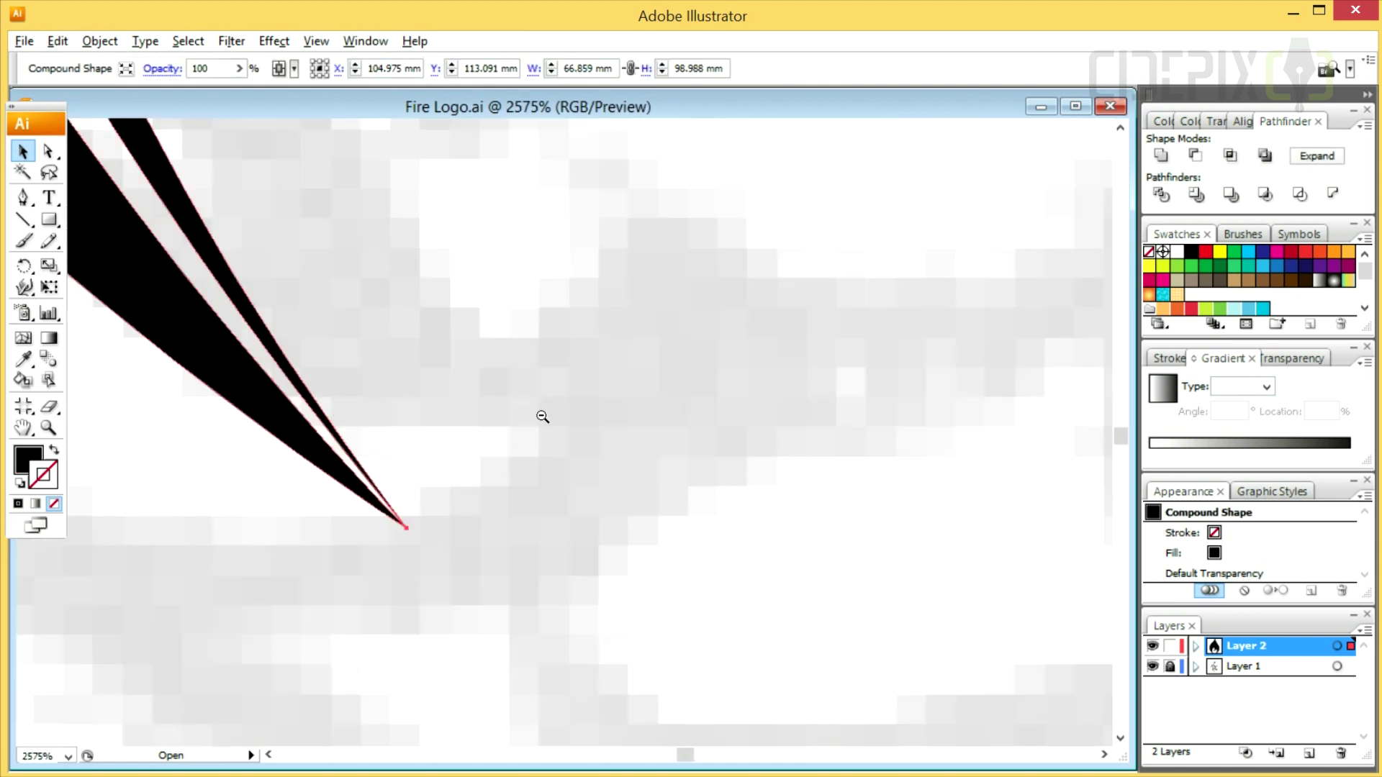
ctrl+alt+click(528, 438)
ctrl+alt+click(587, 403)
ctrl+alt+click(633, 395)
alt+click(647, 394)
alt+click(700, 401)
alt+click(647, 374)
alt+click(586, 352)
alt+click(586, 352)
alt+click(581, 455)
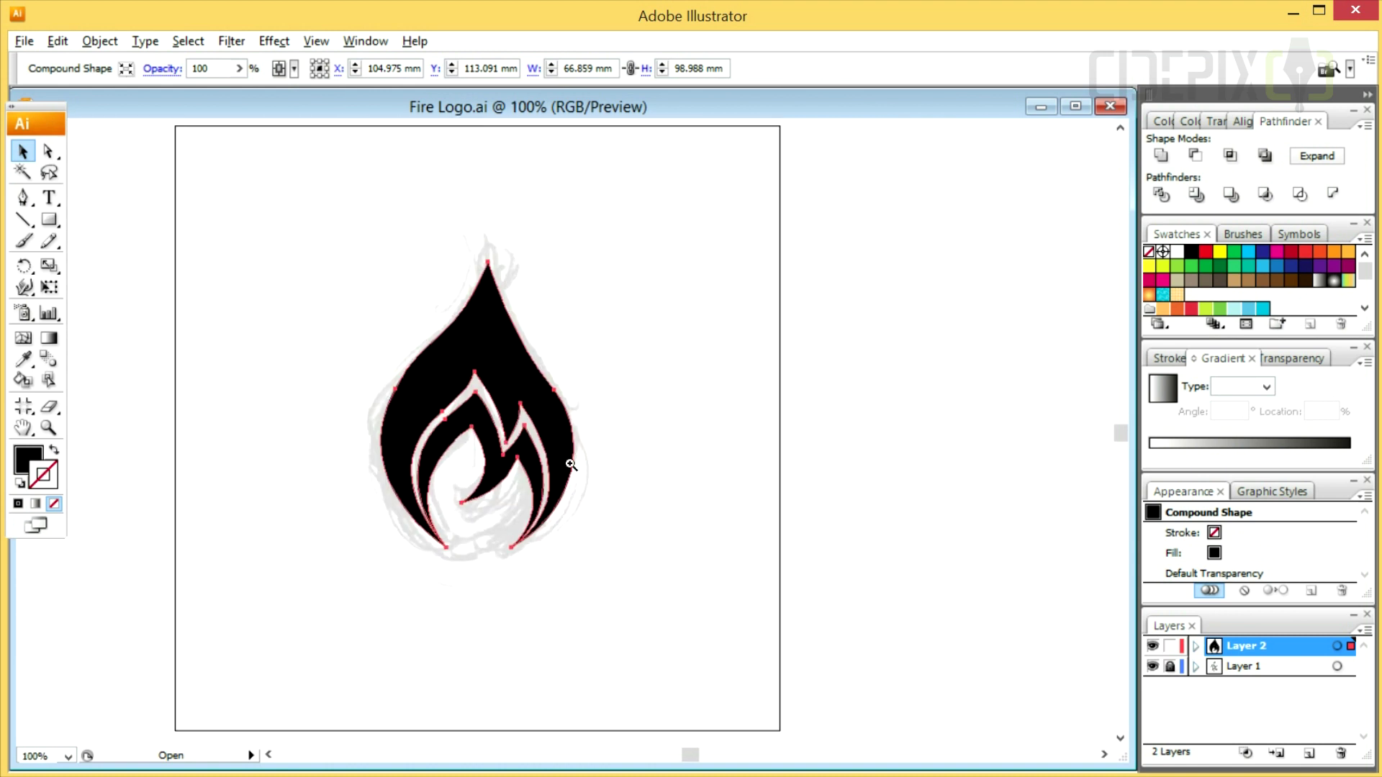
ctrl+alt+click(548, 470)
ctrl+click(544, 421)
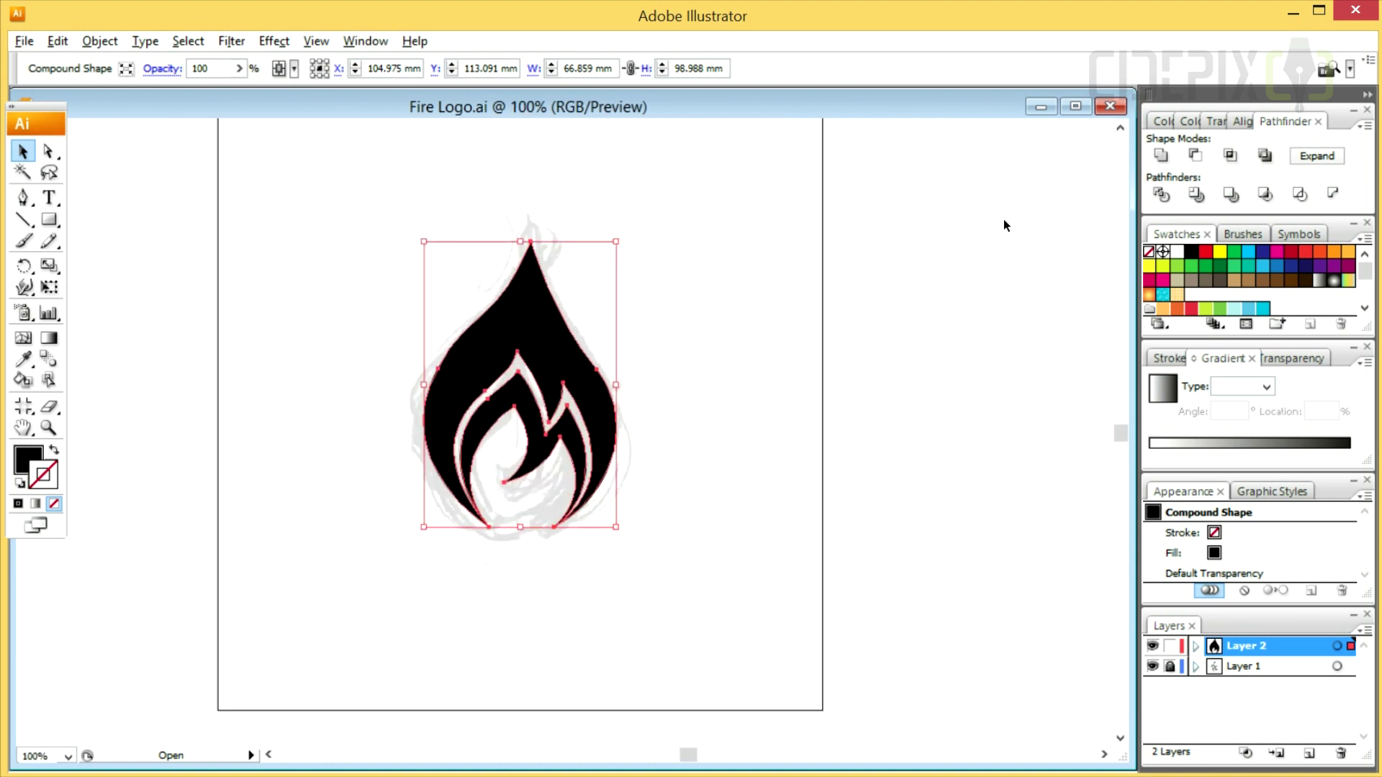
Step: Expand the flame compound shape into a regular compound path
click(1314, 156)
key(a)
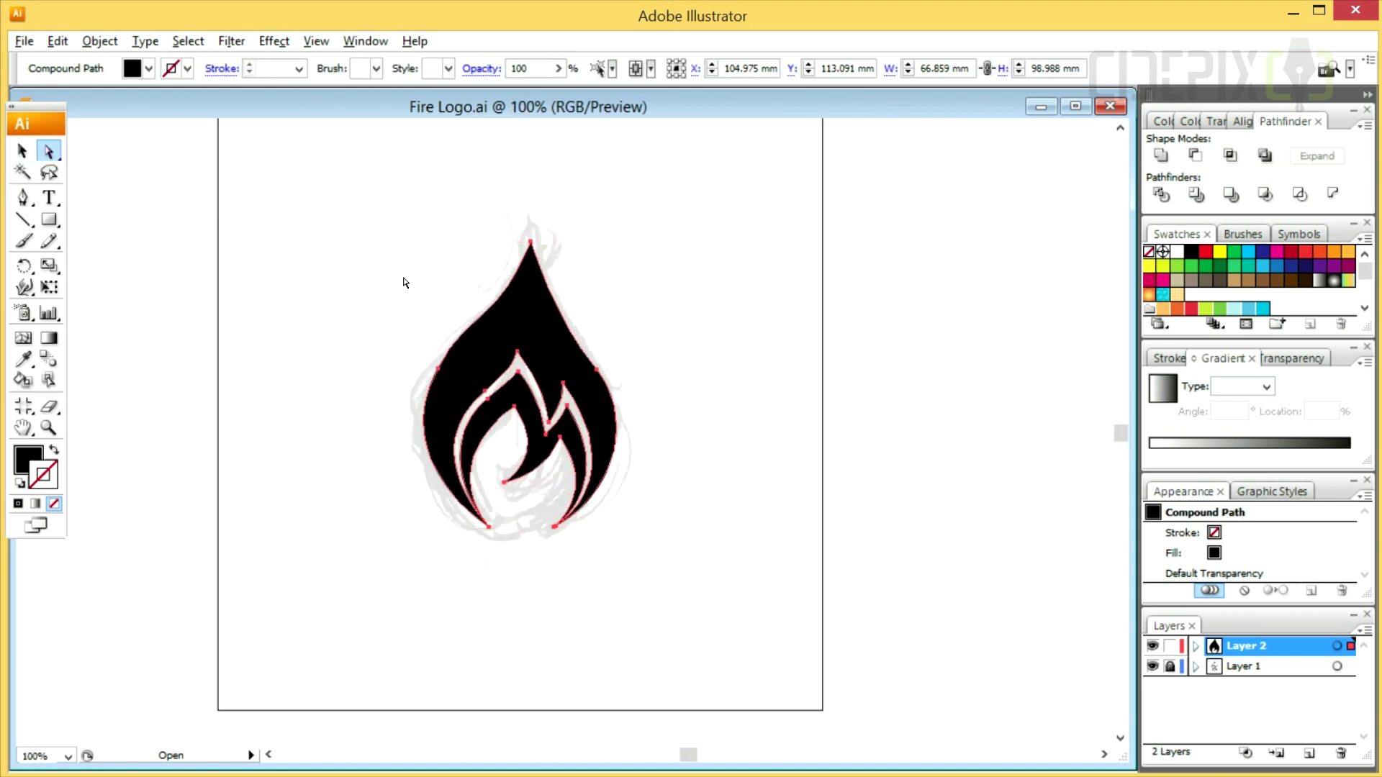
key(v)
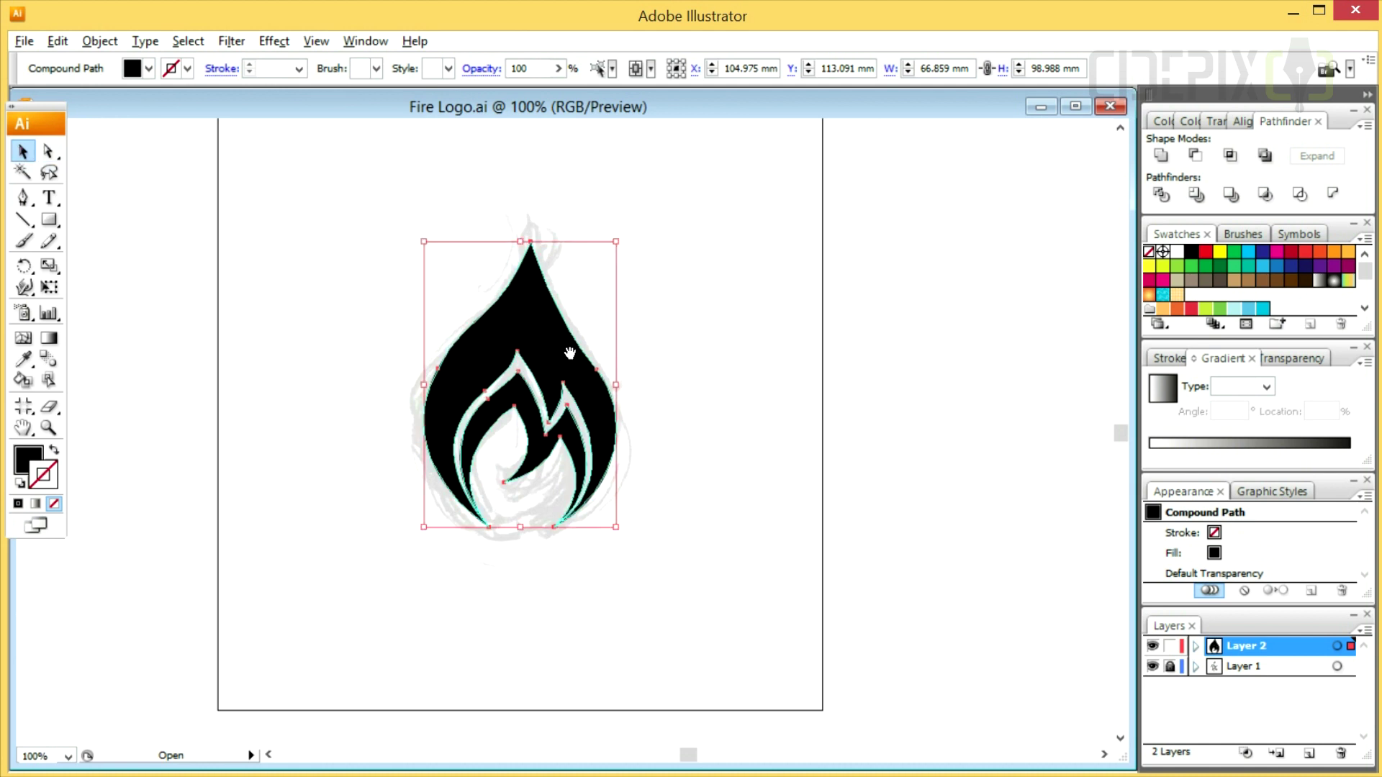
Step: Release the flame's compound path into separate paths and select only the inner flame
right_click(569, 352)
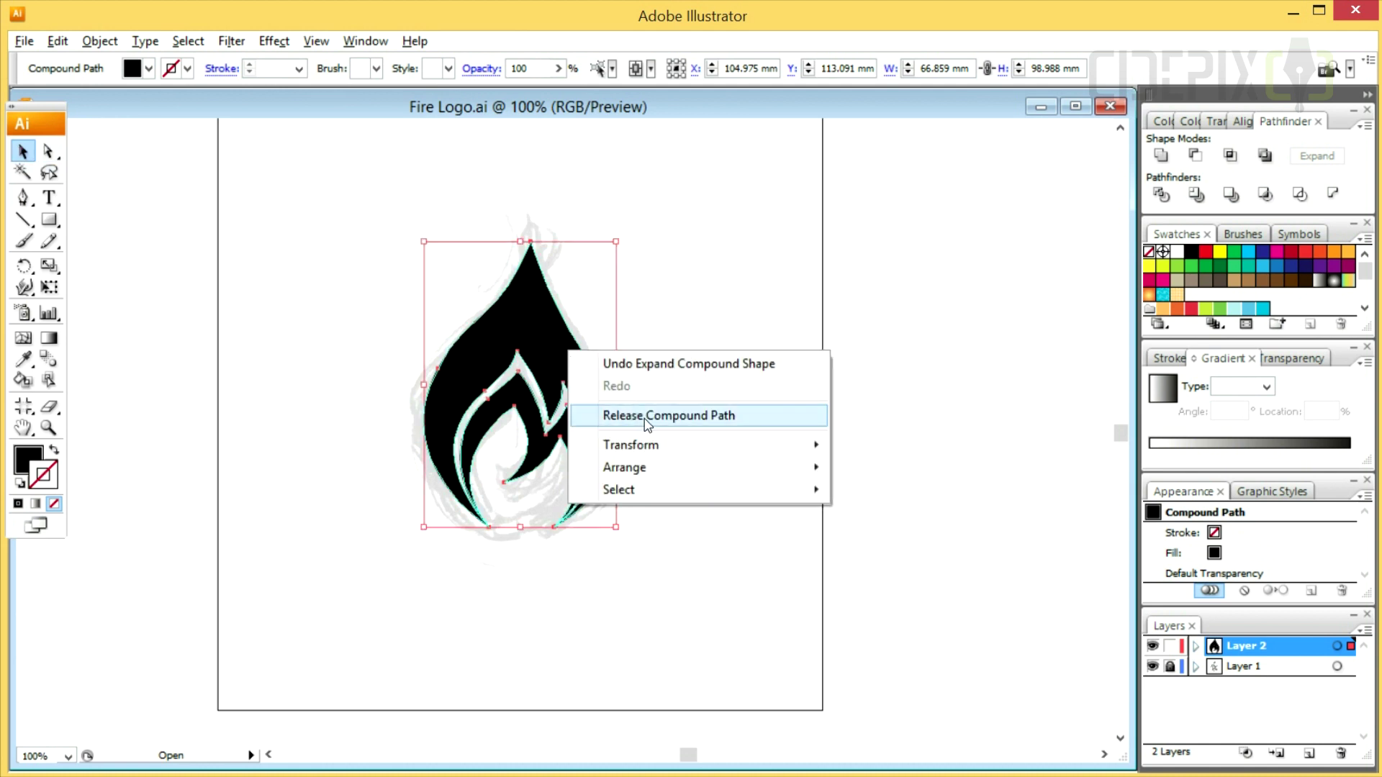
click(650, 416)
right_click(580, 383)
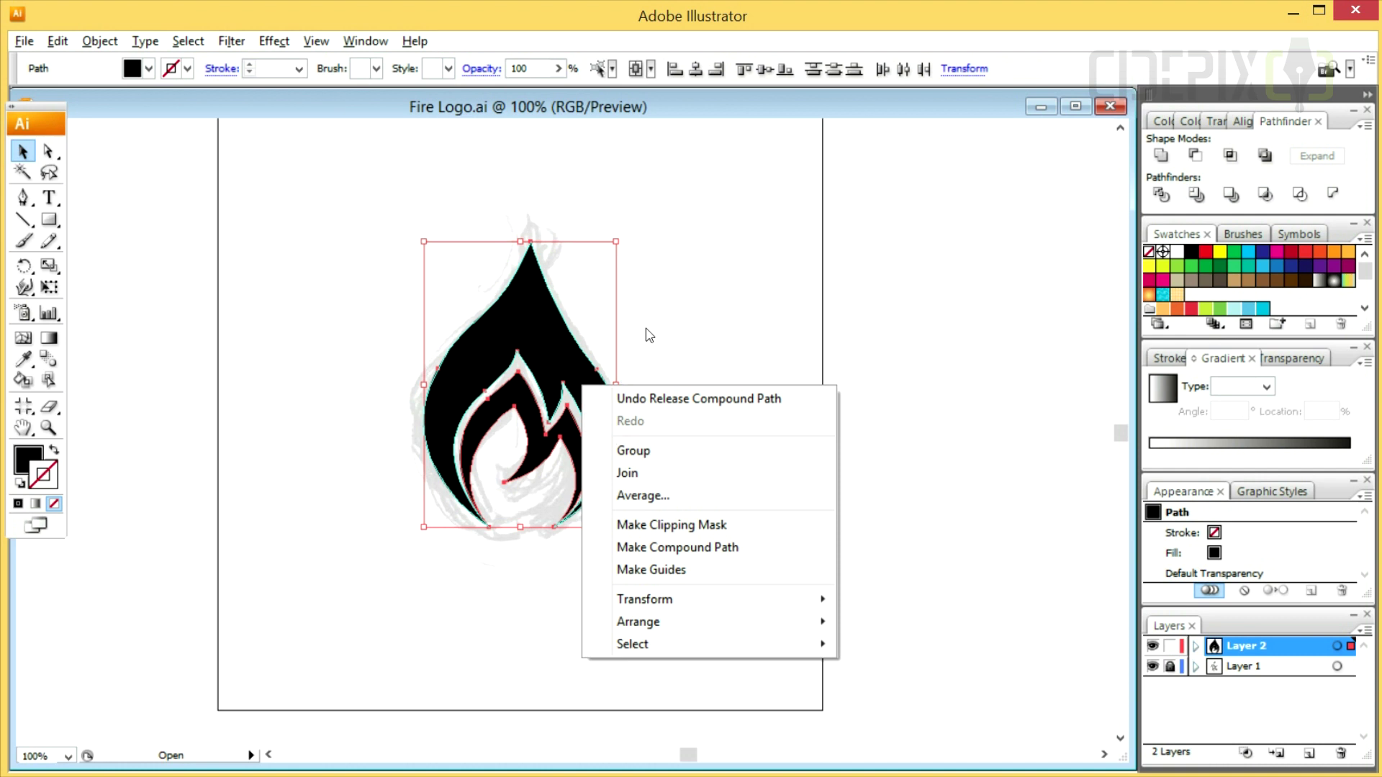
click(571, 434)
click(568, 430)
Step: Reshape the inner flame's right inner tip by moving its anchor outward and adjusting the handles of the adjoining curves
key(ctrl+space)
drag(639, 380, 492, 549)
click(48, 151)
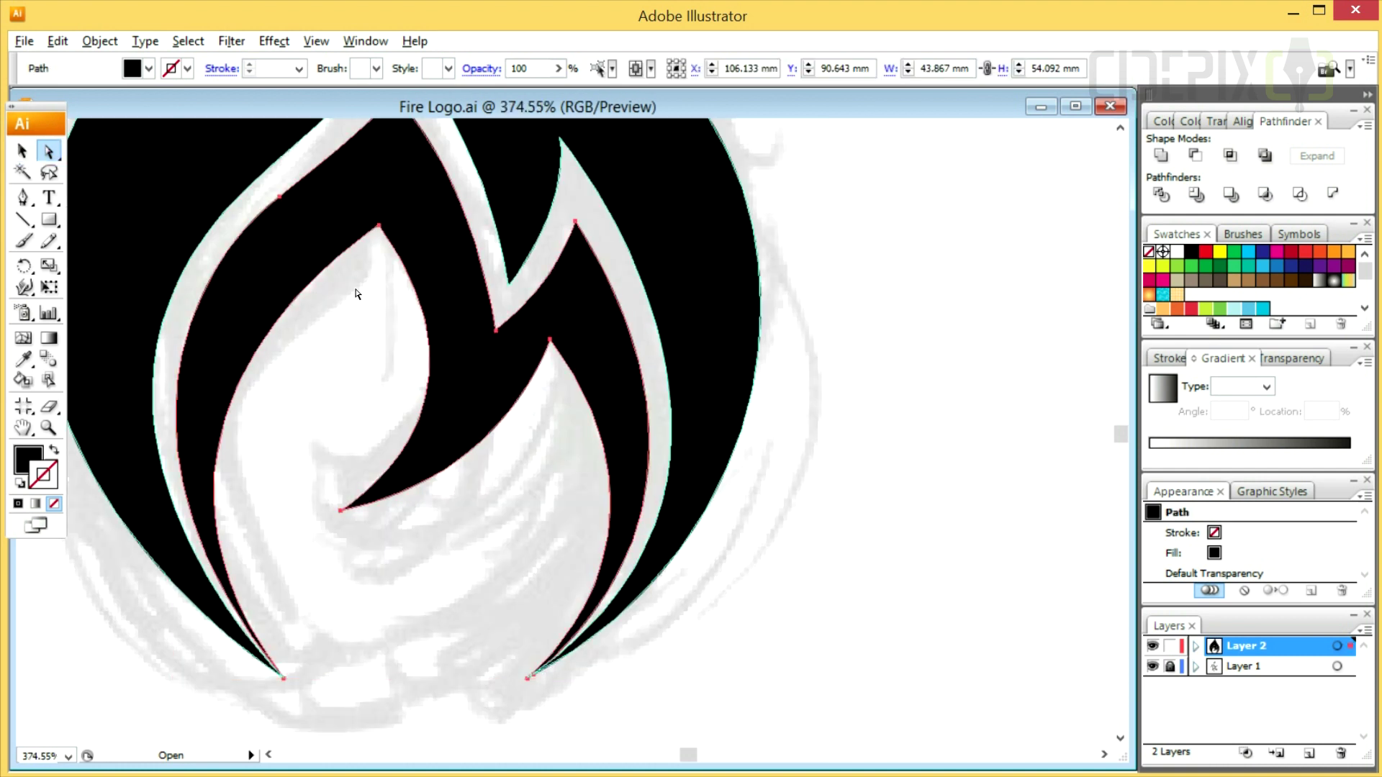
drag(555, 312, 565, 333)
drag(508, 476, 530, 419)
drag(712, 534, 687, 543)
drag(565, 332, 580, 337)
drag(526, 435, 521, 449)
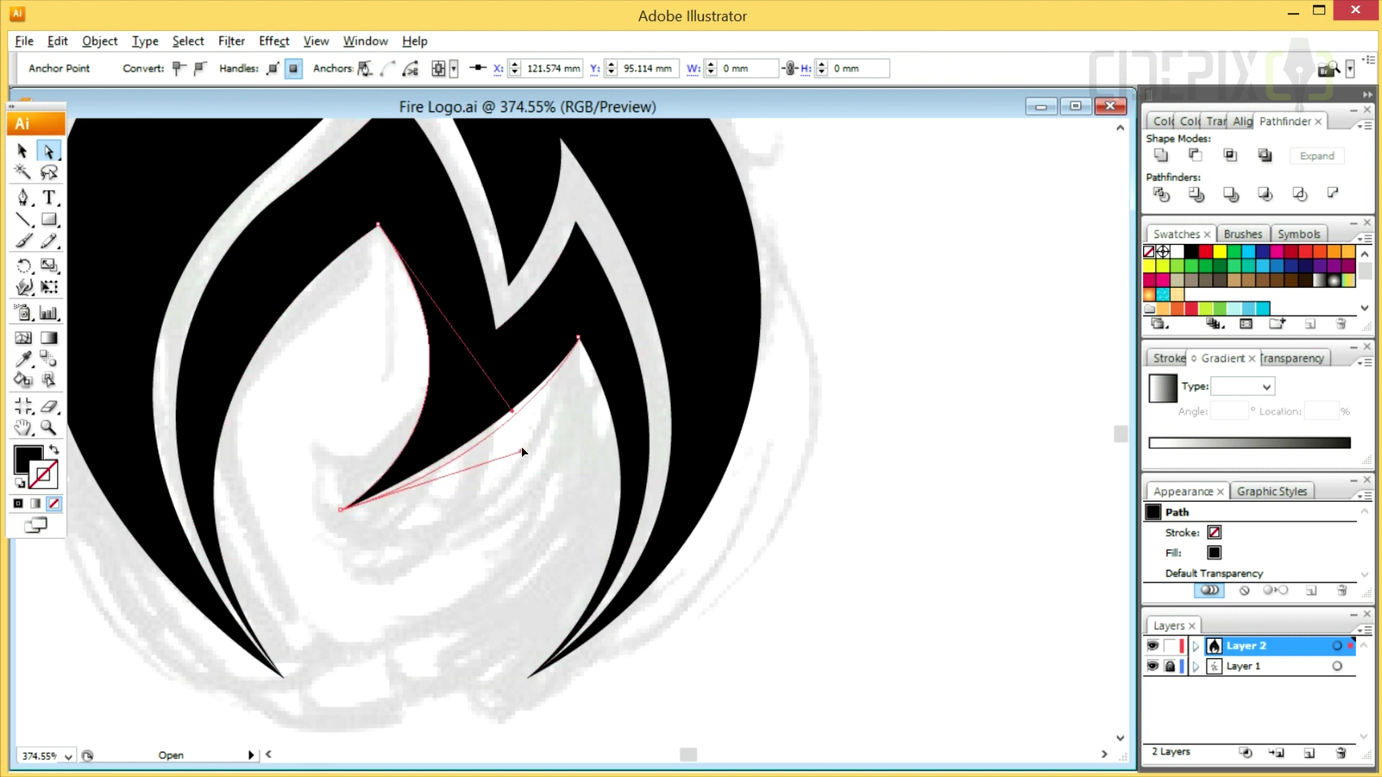
Step: Examine the adjusted flame artwork at lower magnifications to check the overall shape
key(ctrl+minus)
key(ctrl+minus)
key(ctrl+minus)
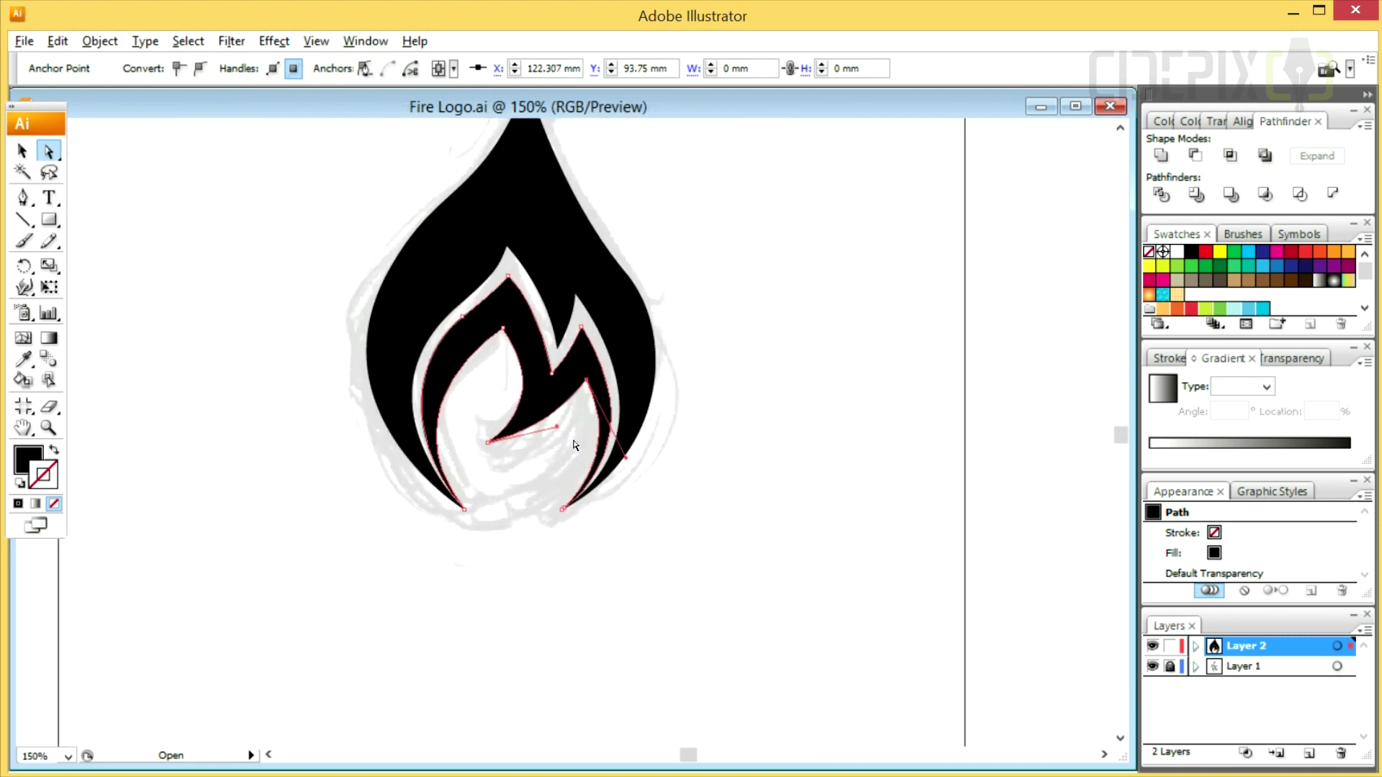
ctrl+click(481, 435)
click(553, 532)
drag(448, 403, 462, 379)
click(566, 484)
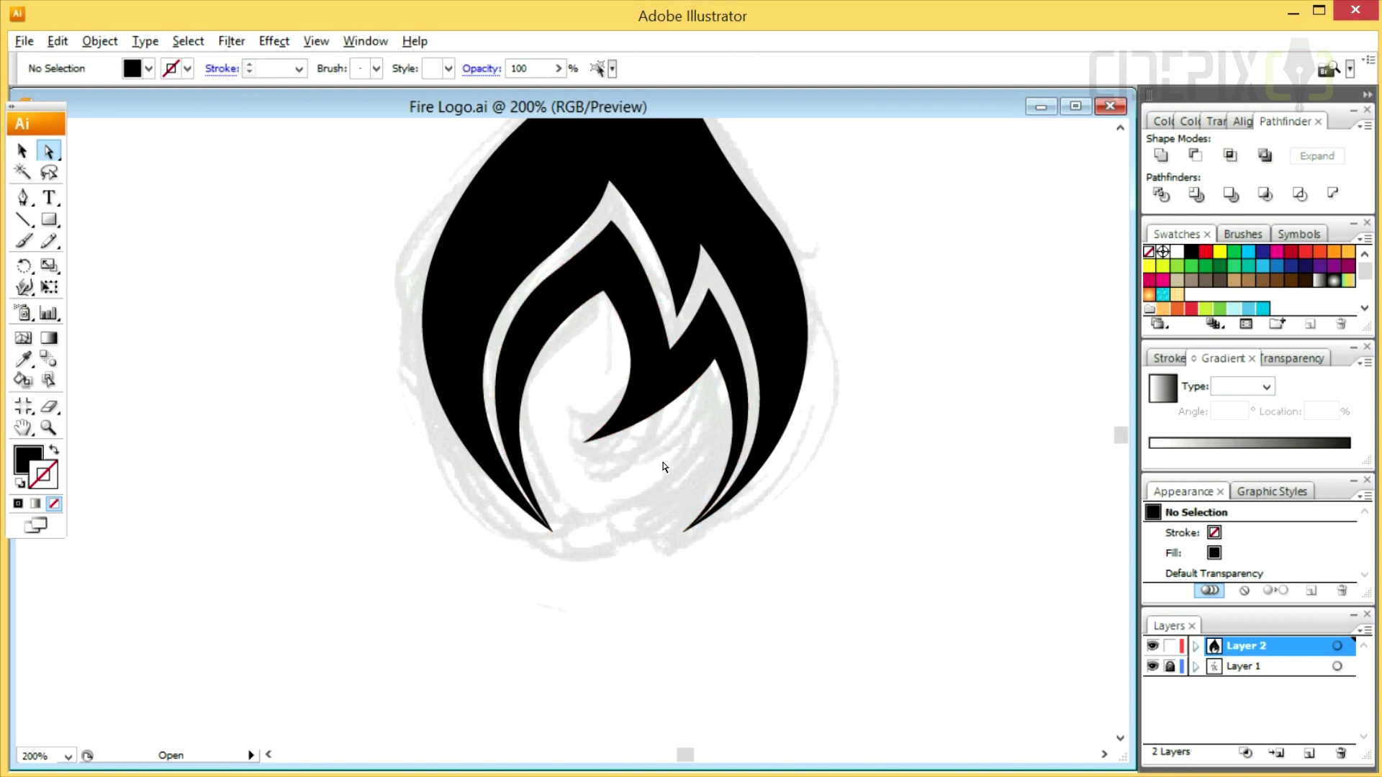
key(ctrl+1)
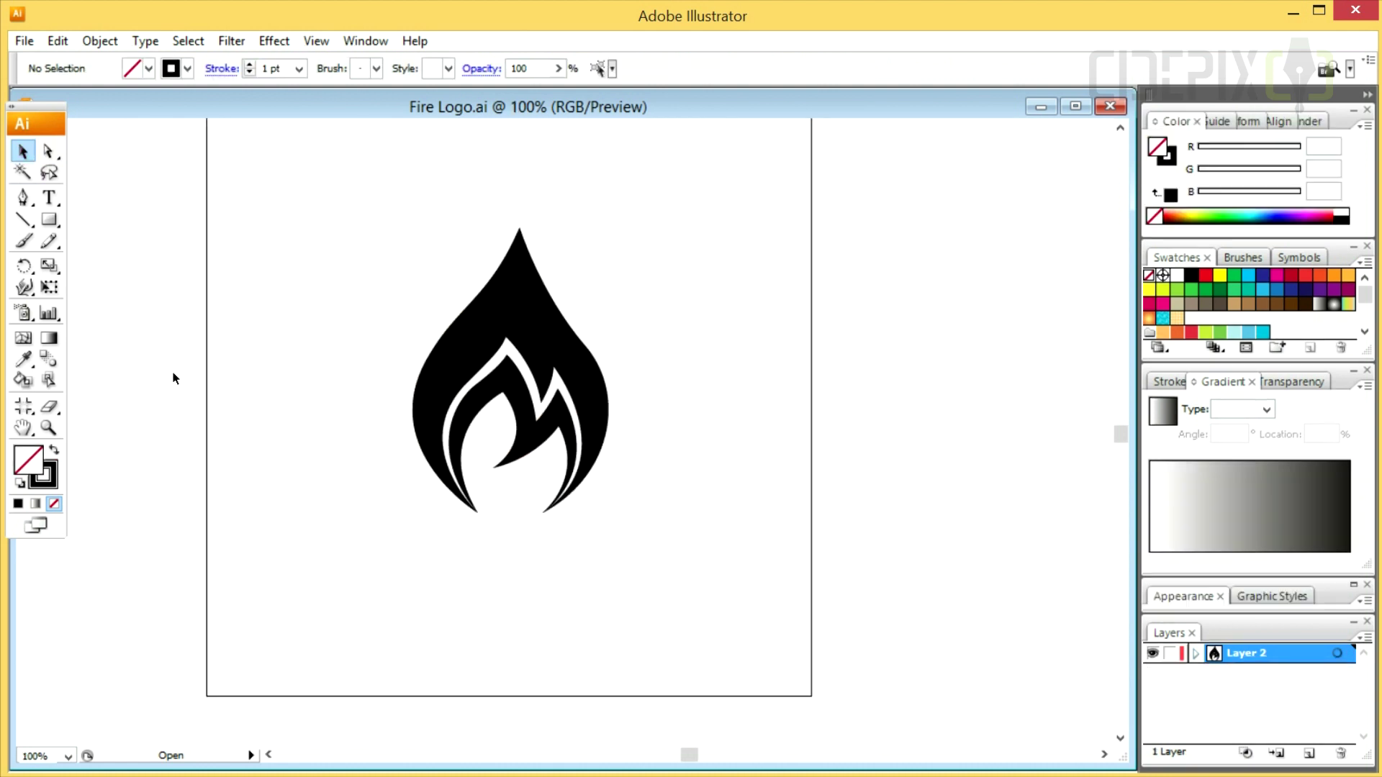
Step: Swap fill and stroke on all flame shapes to get black outlines, and offset the paths by -2 mm with Miter joins
key(ctrl+a)
click(55, 452)
key(ctrl+plus)
click(99, 40)
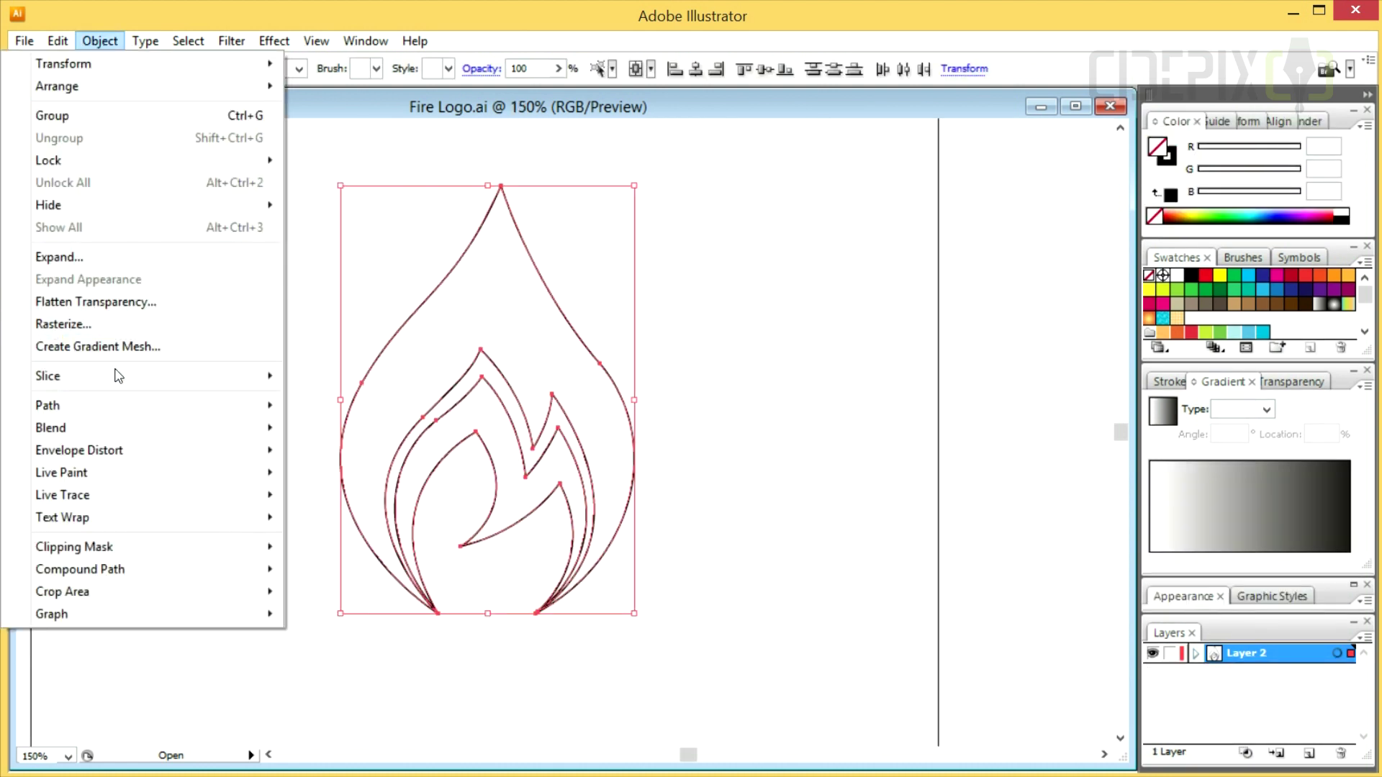
mouse_move(115, 406)
click(353, 479)
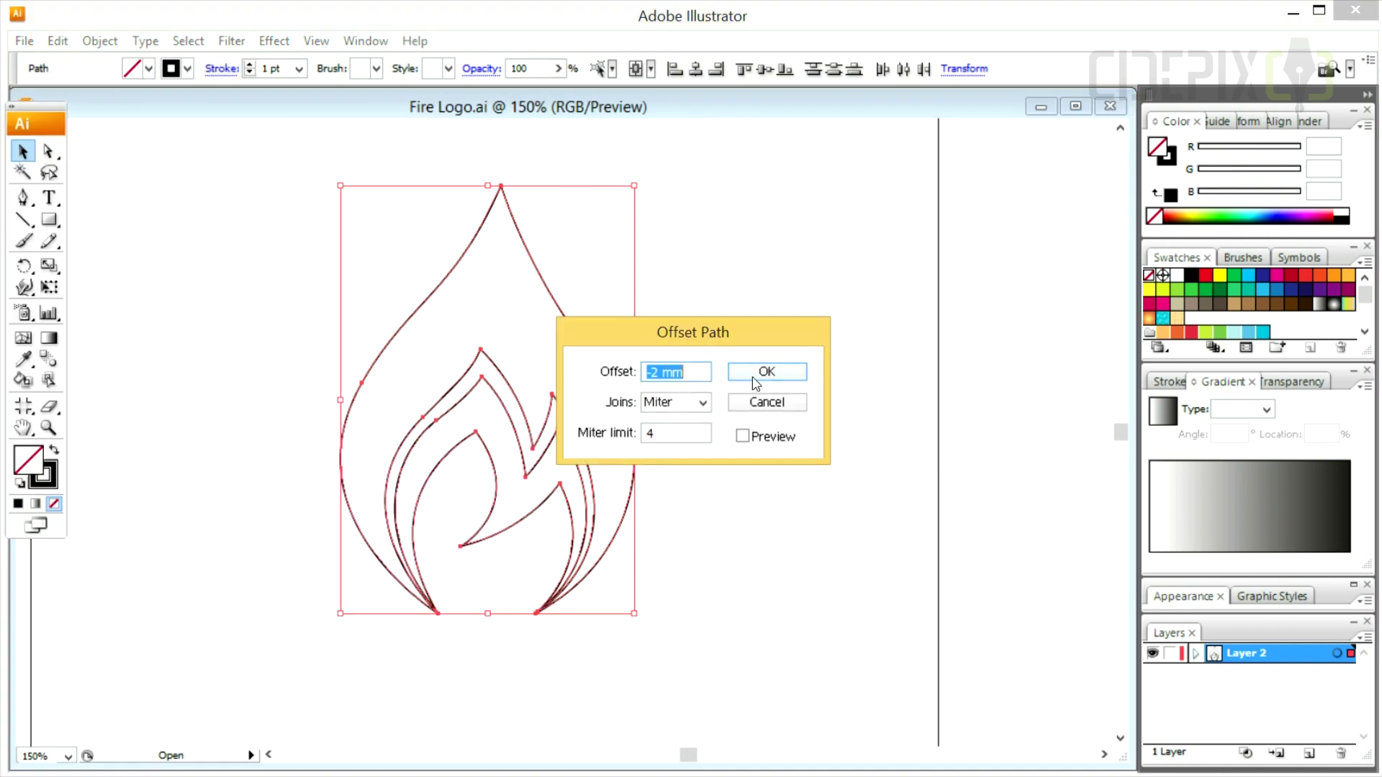
click(745, 368)
Step: Delete the inner zigzag segments of the outer flame's offset path, keeping only the line that follows its outer contour
click(48, 150)
click(170, 293)
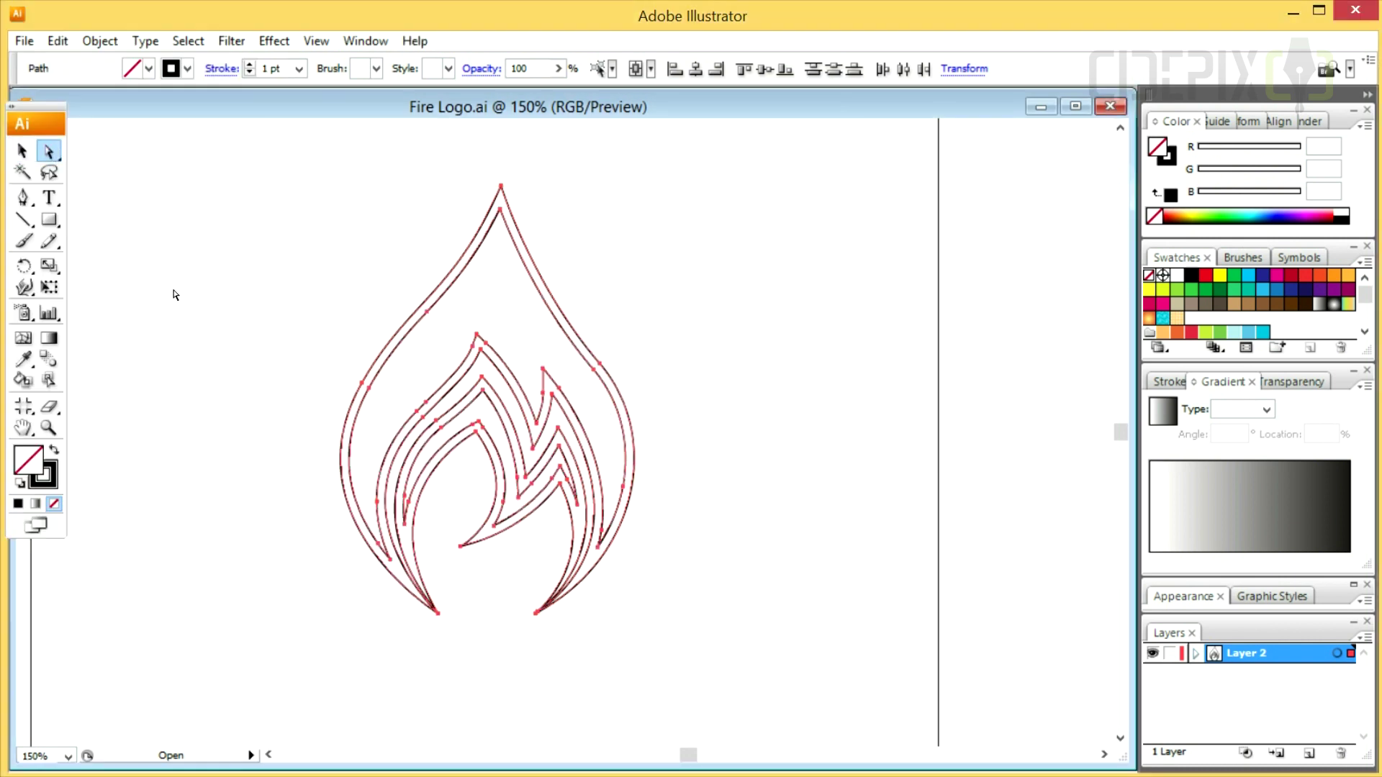
key(ctrl+plus)
click(487, 432)
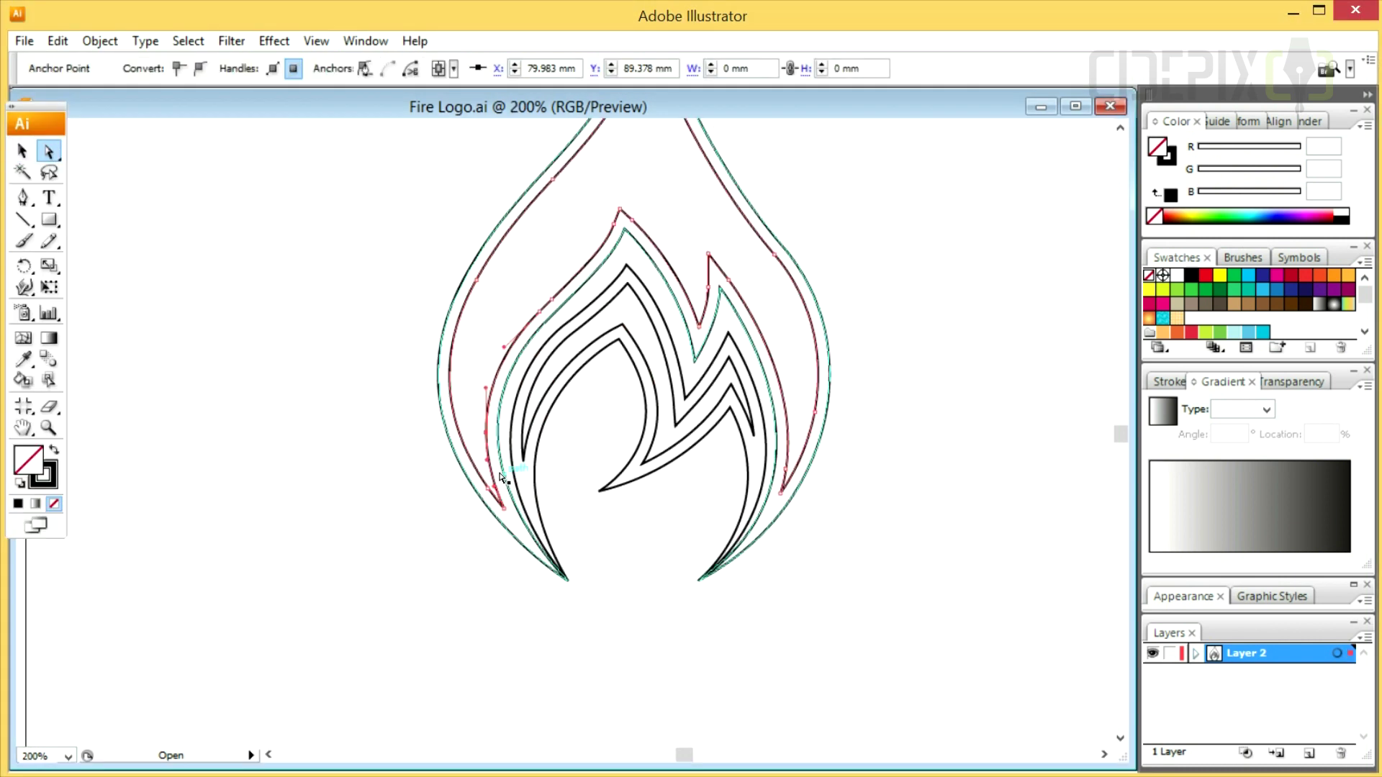
key(Delete)
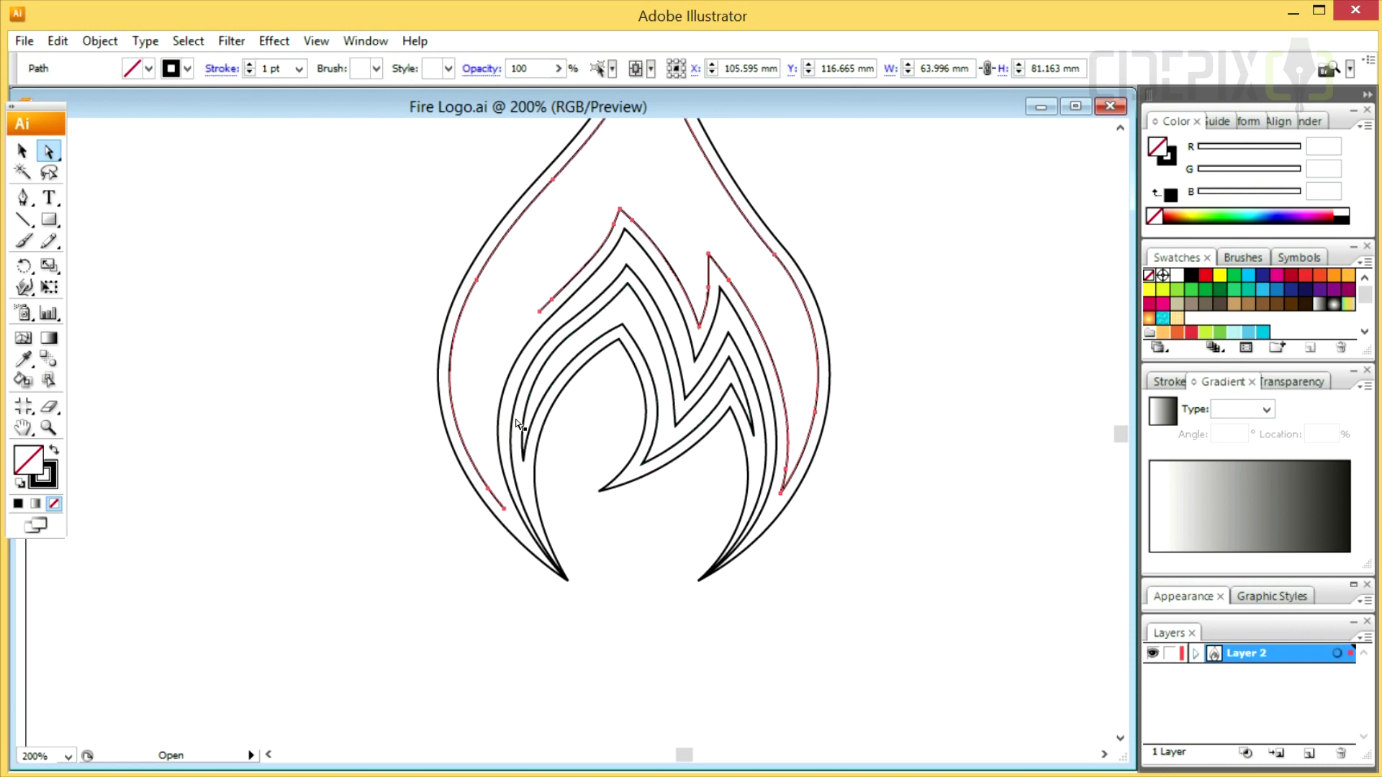
click(788, 436)
key(Delete)
click(785, 469)
key(Delete)
click(709, 253)
click(772, 281)
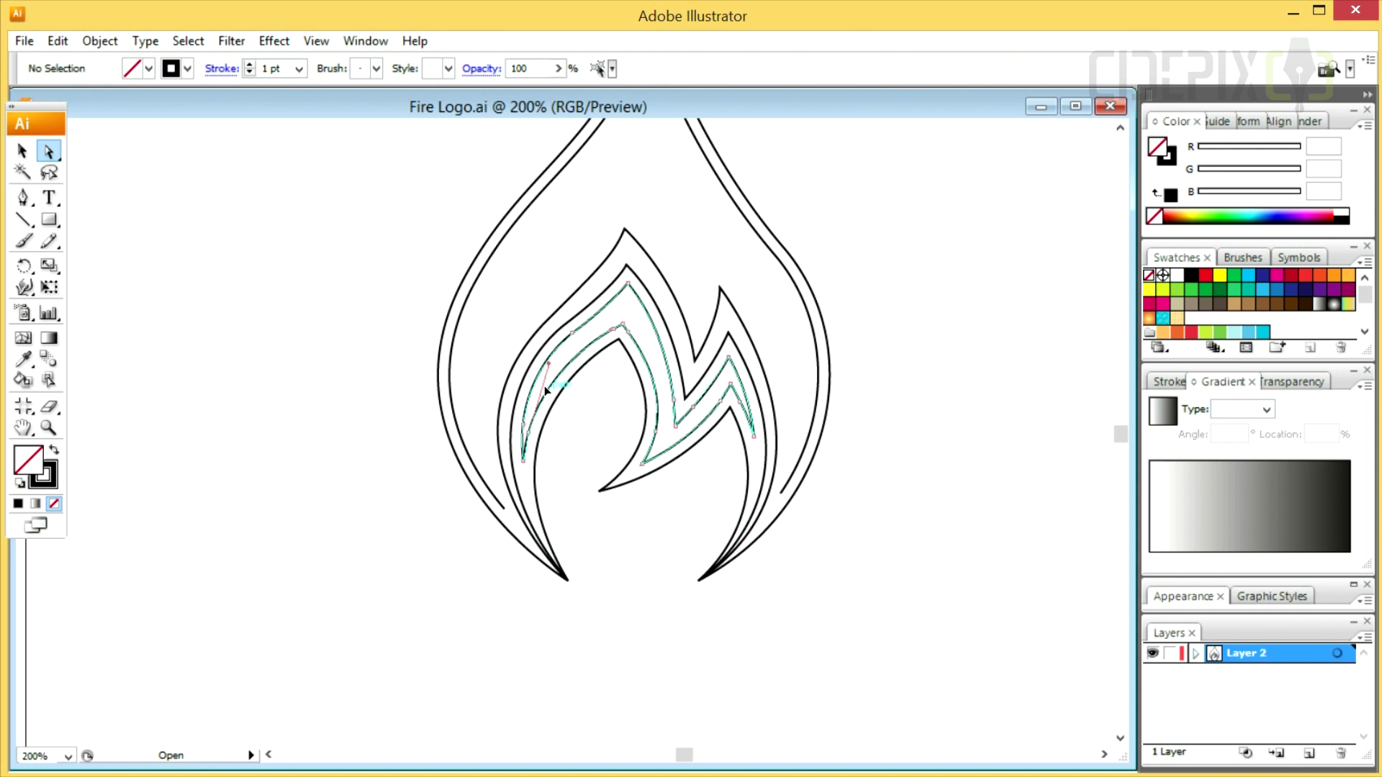
Step: Delete the lower inner segments of the inner flame's offset path, keeping only the line that follows its upper contour
click(540, 432)
click(529, 433)
key(Delete)
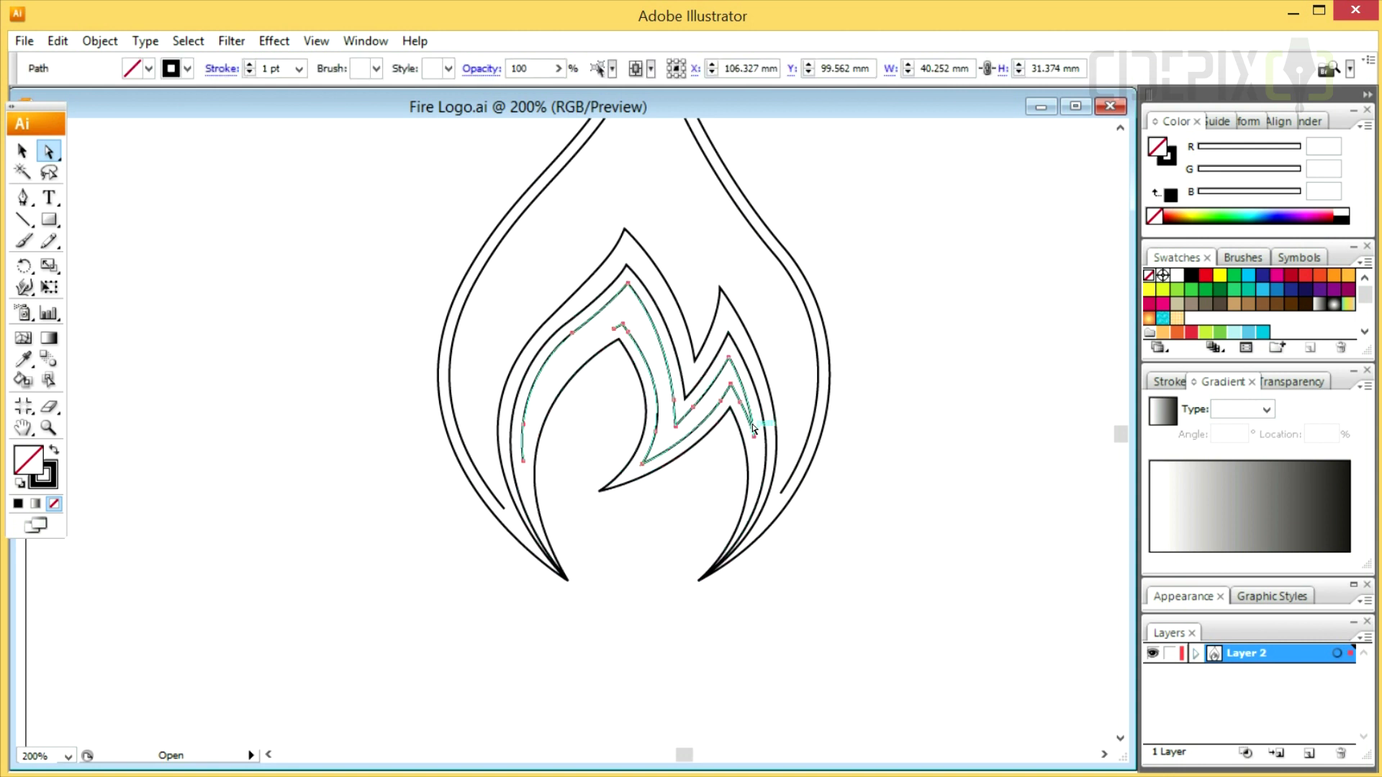
click(764, 420)
click(740, 402)
key(Delete)
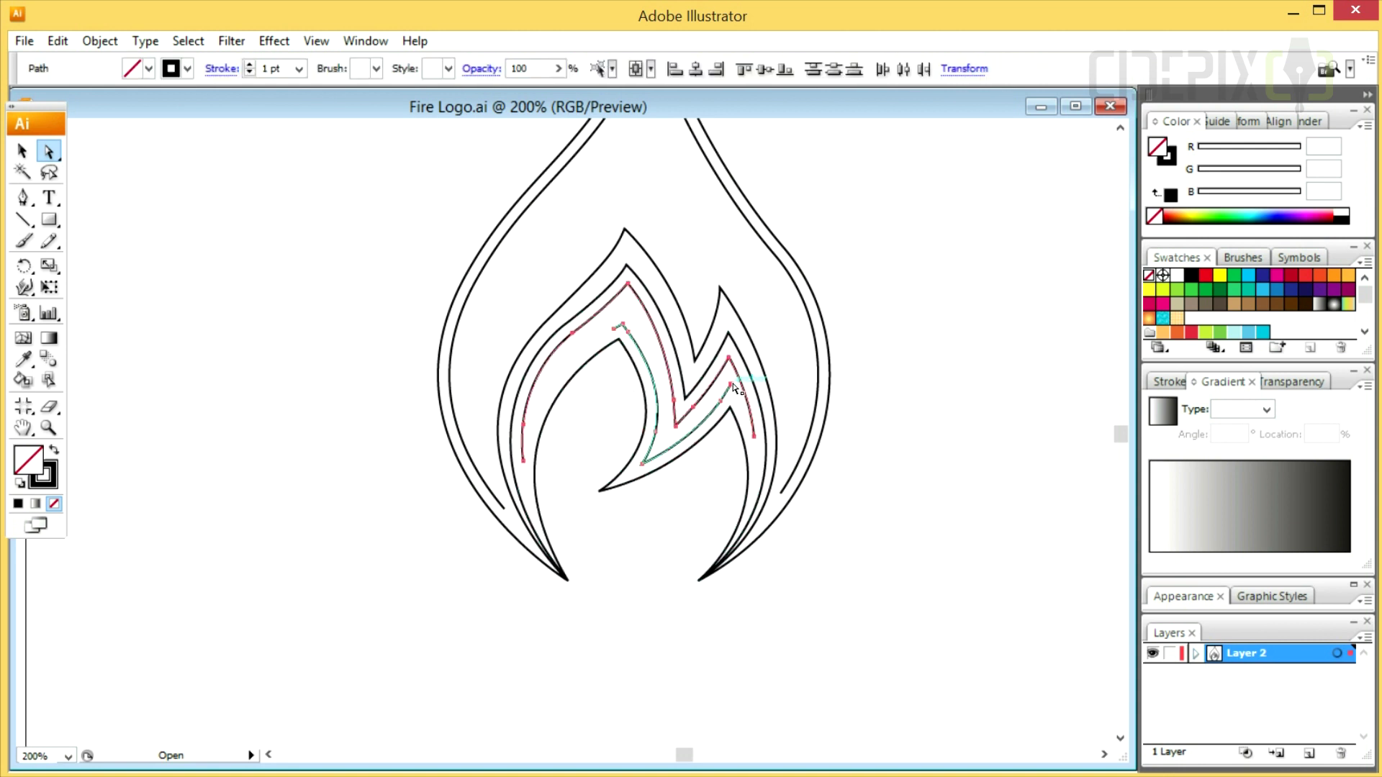
click(804, 346)
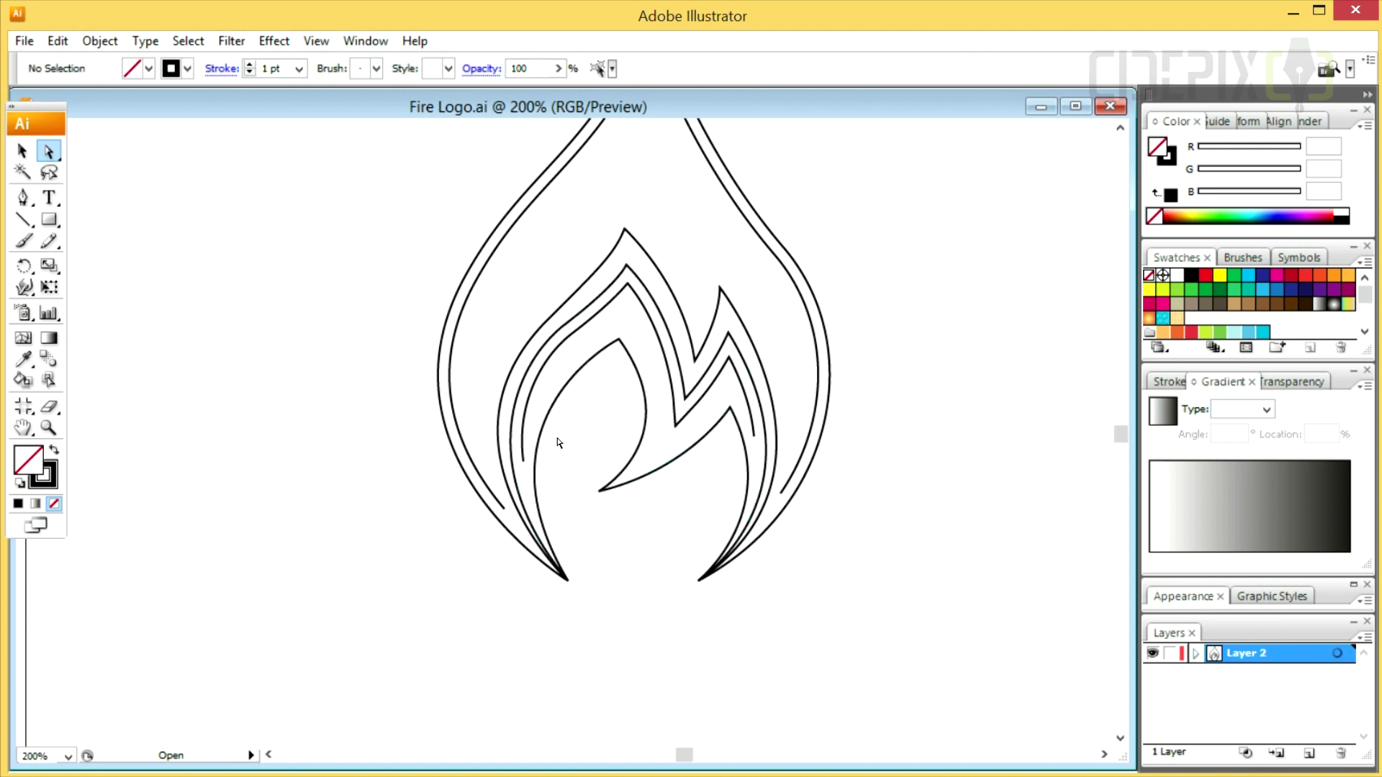
Step: Move the left open end of the outer flame's offset path onto the flame's left lower point
click(505, 508)
key(Delete)
click(508, 507)
drag(488, 487, 567, 582)
key(ctrl+space)
drag(606, 531, 525, 635)
mouse_move(587, 422)
mouse_down()
mouse_move(635, 367)
mouse_move(586, 417)
mouse_up()
Step: Adjust the direction handle at the outer offset path's left end so its curve tapers smoothly along the outer contour
key(ctrl+alt+space)
click(579, 380)
click(579, 381)
click(569, 403)
click(565, 398)
key(space)
drag(573, 508, 588, 616)
drag(492, 478, 378, 472)
key(ctrl+alt+space)
click(527, 427)
click(536, 440)
key(space)
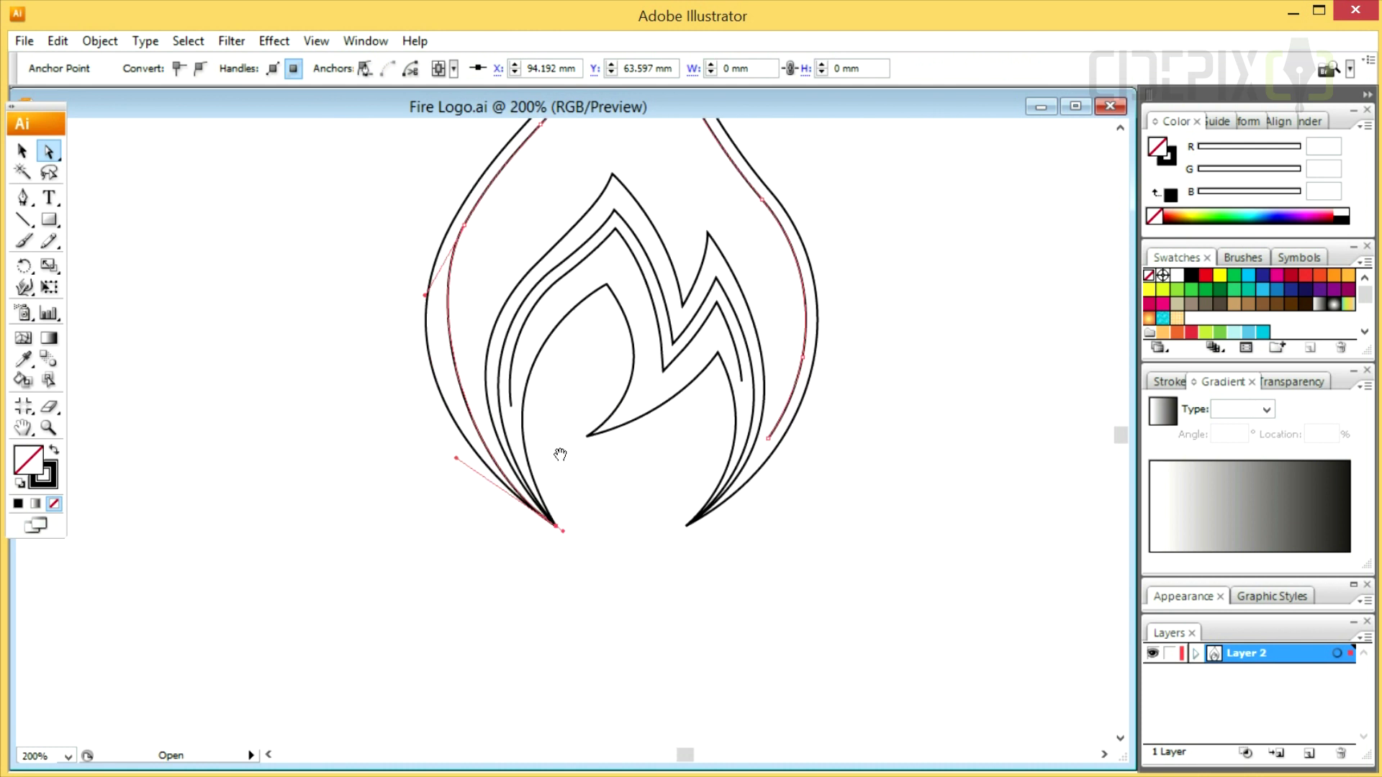
drag(561, 444, 577, 483)
drag(470, 501, 430, 455)
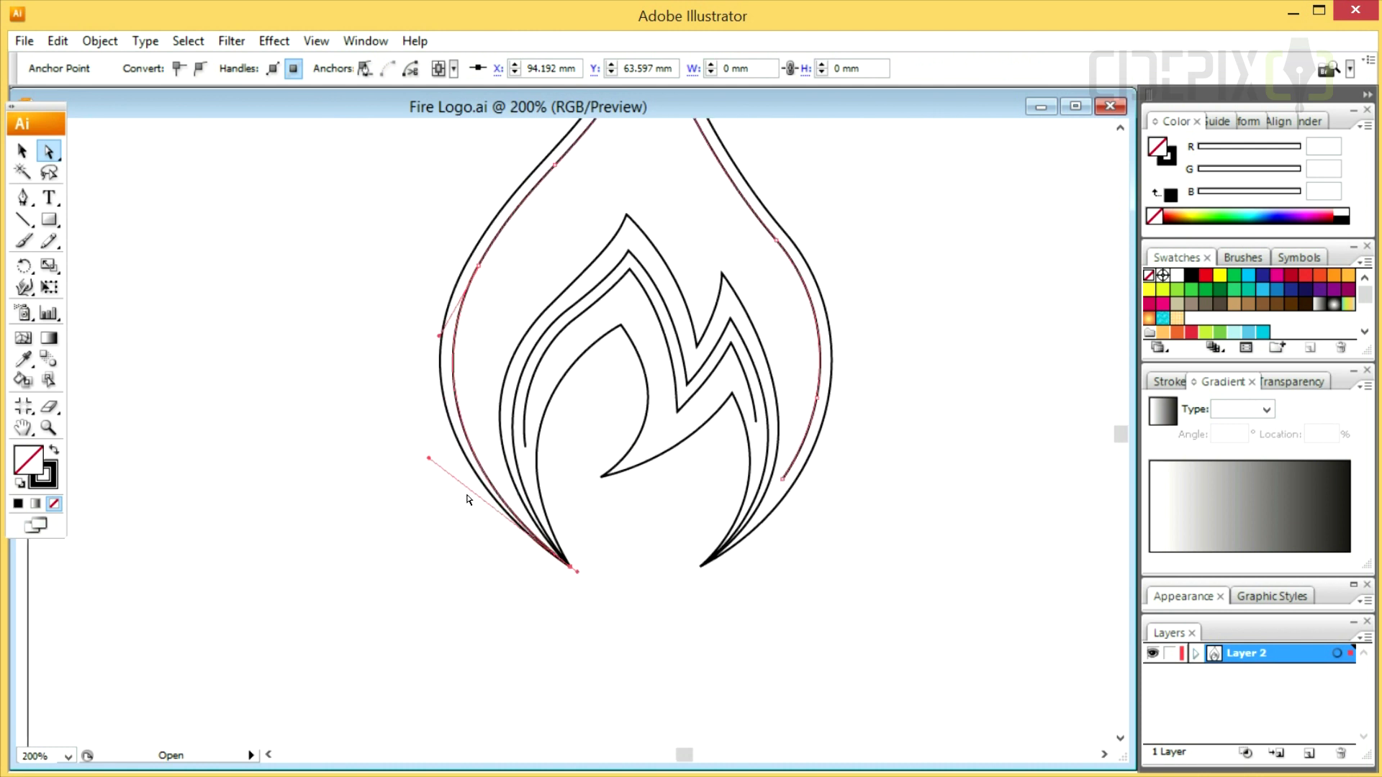
Step: Move the outer offset path's right open end onto the flame's right lower point and shape its curve with the handle
drag(590, 422, 510, 464)
click(717, 444)
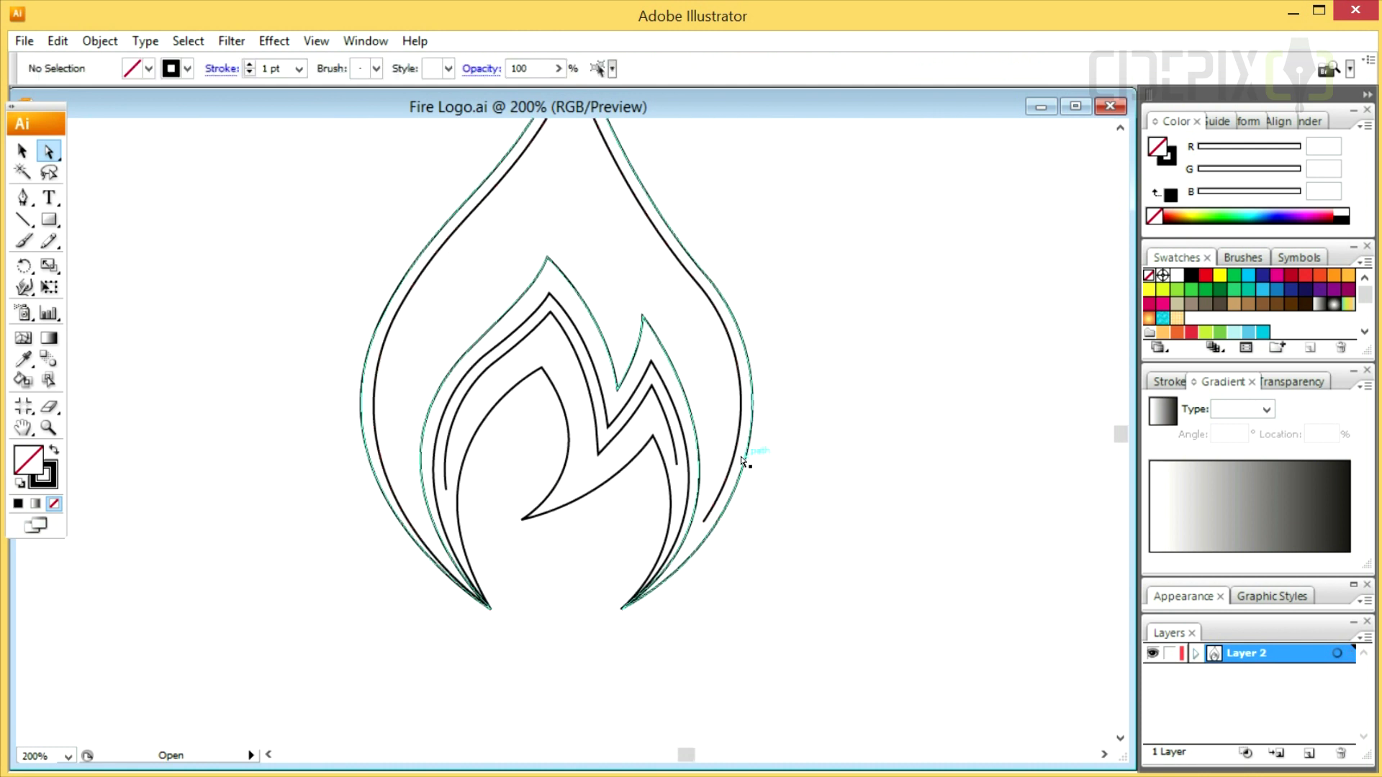
click(704, 520)
drag(705, 519, 622, 609)
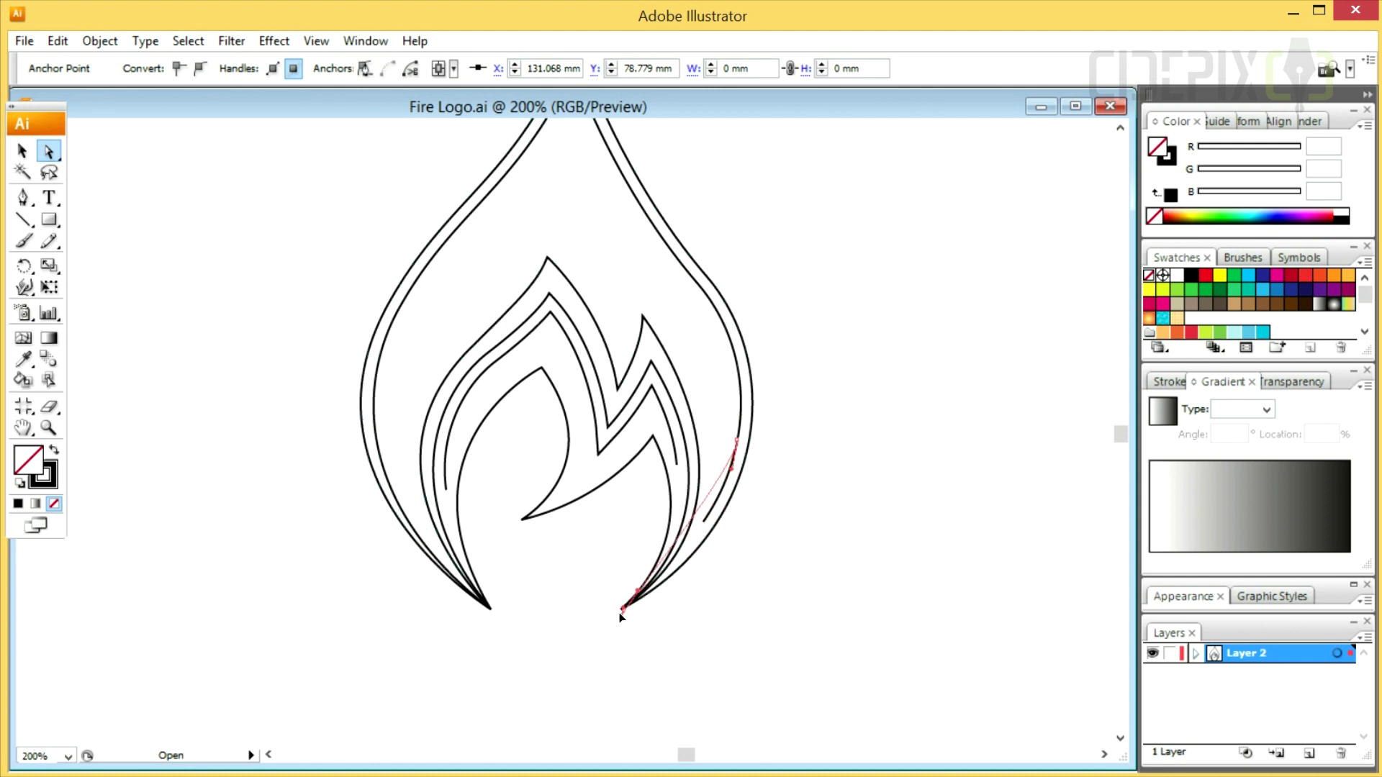
ctrl+click(685, 534)
click(439, 557)
click(439, 582)
drag(472, 534, 614, 478)
key(ctrl+minus)
key(ctrl+minus)
key(ctrl+minus)
drag(572, 345, 637, 481)
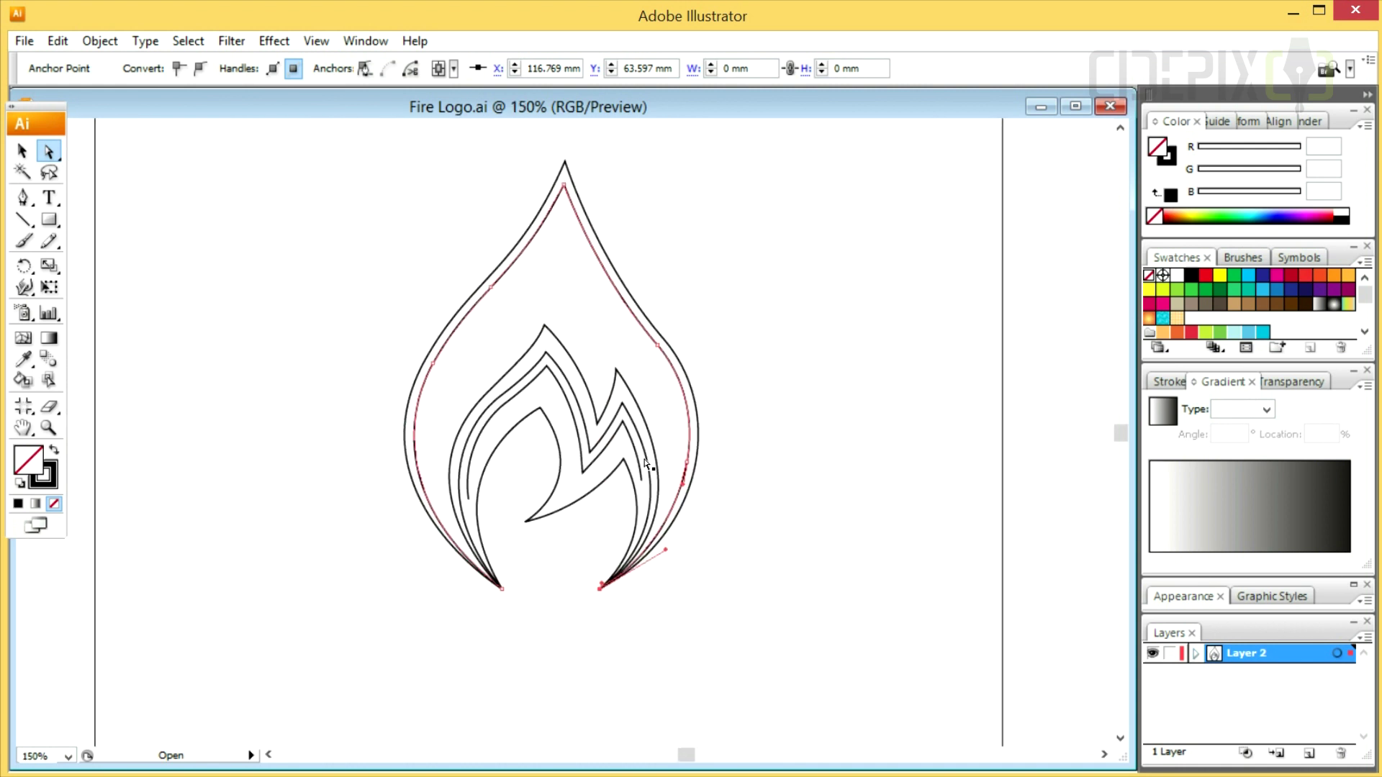
click(580, 327)
Step: Move the left open end of the inner flame's offset path precisely onto the flame's left lower point
key(ctrl+plus)
click(399, 553)
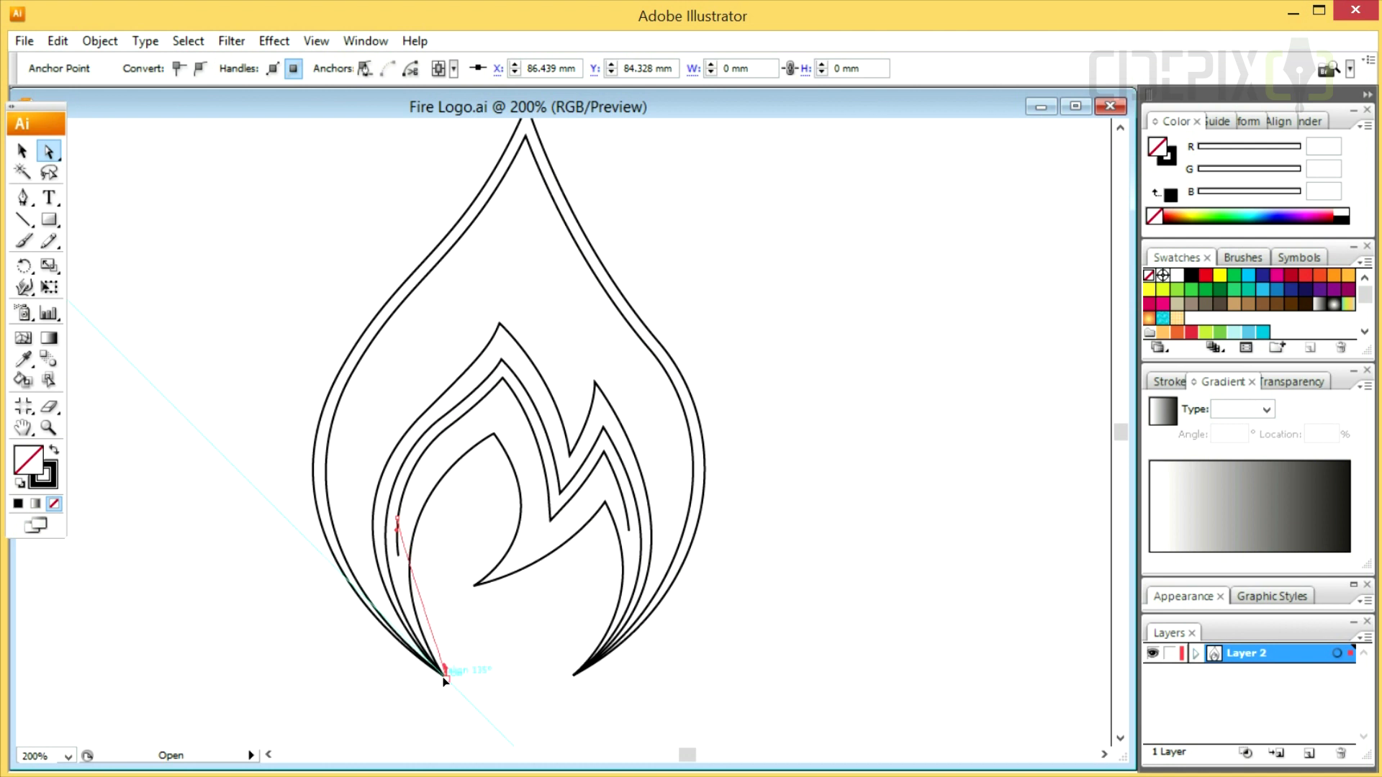
drag(445, 678, 444, 678)
key(ctrl+space)
drag(388, 699, 560, 549)
drag(550, 475, 358, 307)
key(ctrl+minus)
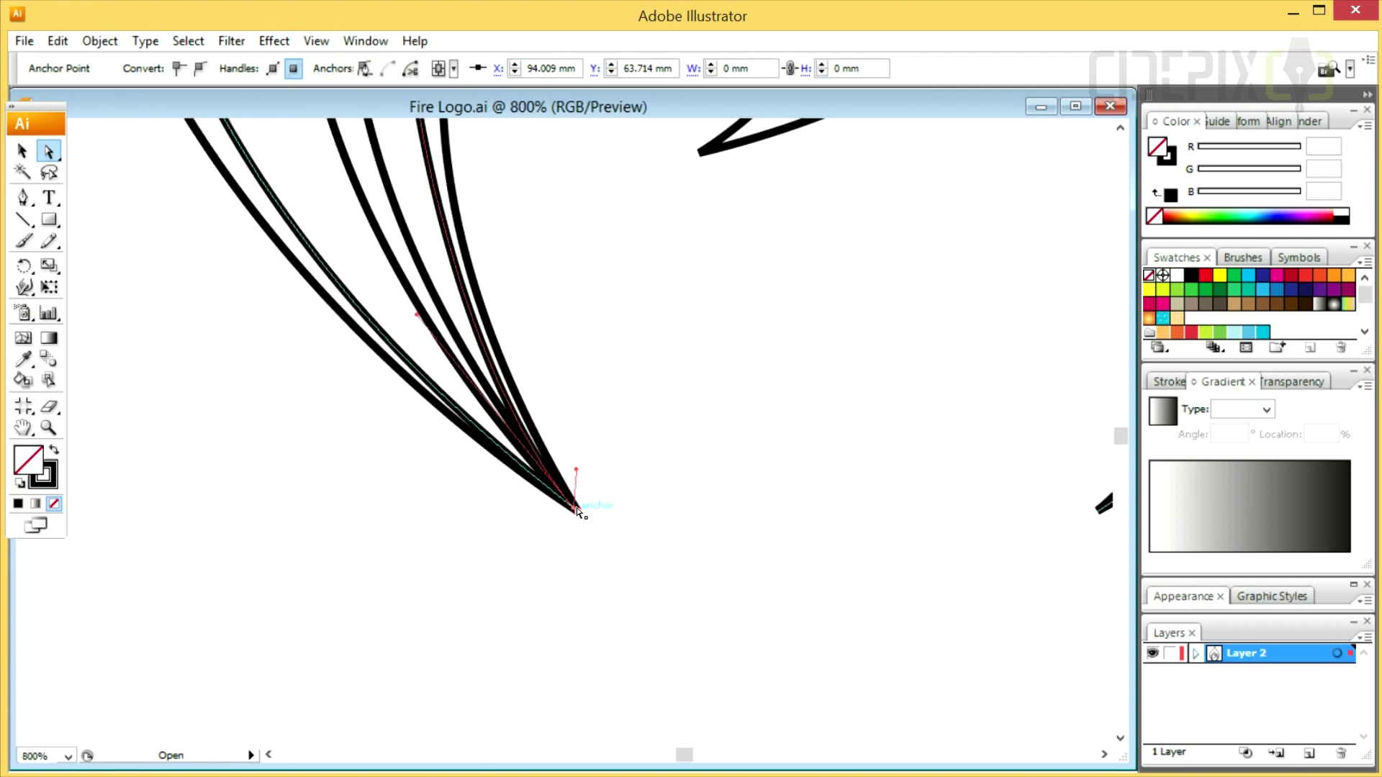
drag(582, 489, 572, 501)
Step: Adjust the handle at the inner offset path's left end so the curve tapers evenly between the neighbouring contours
ctrl+alt+click(555, 399)
scroll(515, 425, up, 1)
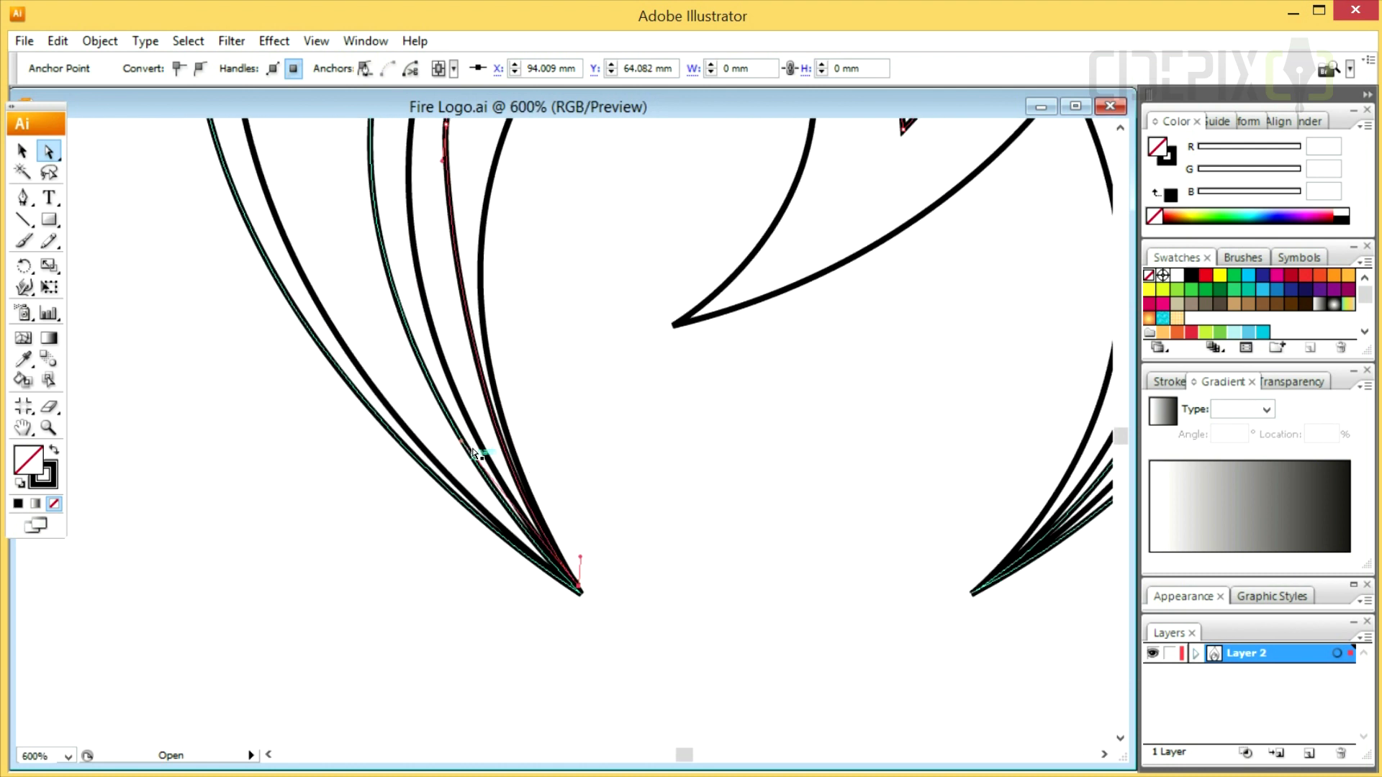
drag(447, 434, 431, 382)
ctrl+alt+click(557, 380)
drag(566, 411, 563, 482)
drag(475, 504, 460, 494)
Step: Move the inner offset path's right open end onto the flame's right lower point, shape its curve, and deselect the path
drag(679, 437, 581, 507)
ctrl+alt+click(738, 484)
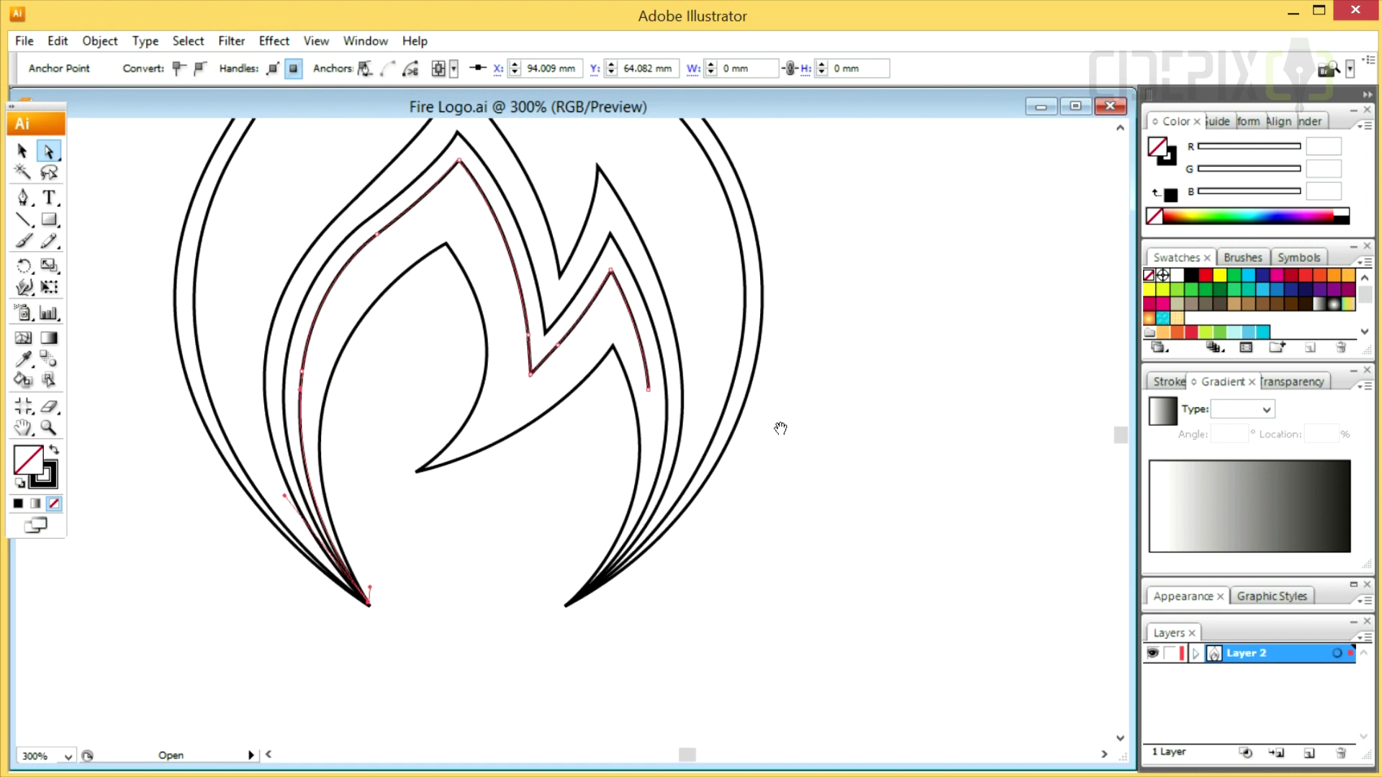
click(654, 405)
drag(649, 389, 718, 477)
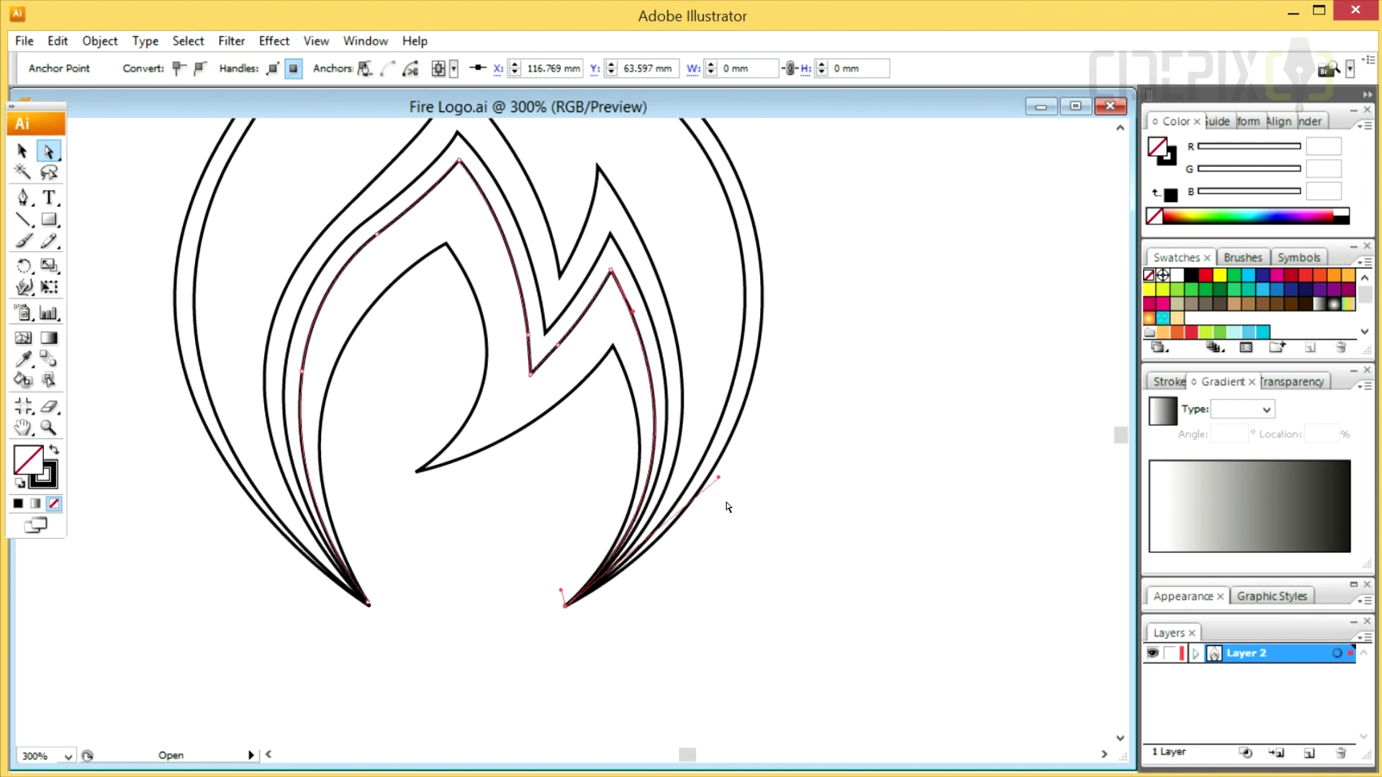
ctrl+alt+click(571, 436)
click(393, 332)
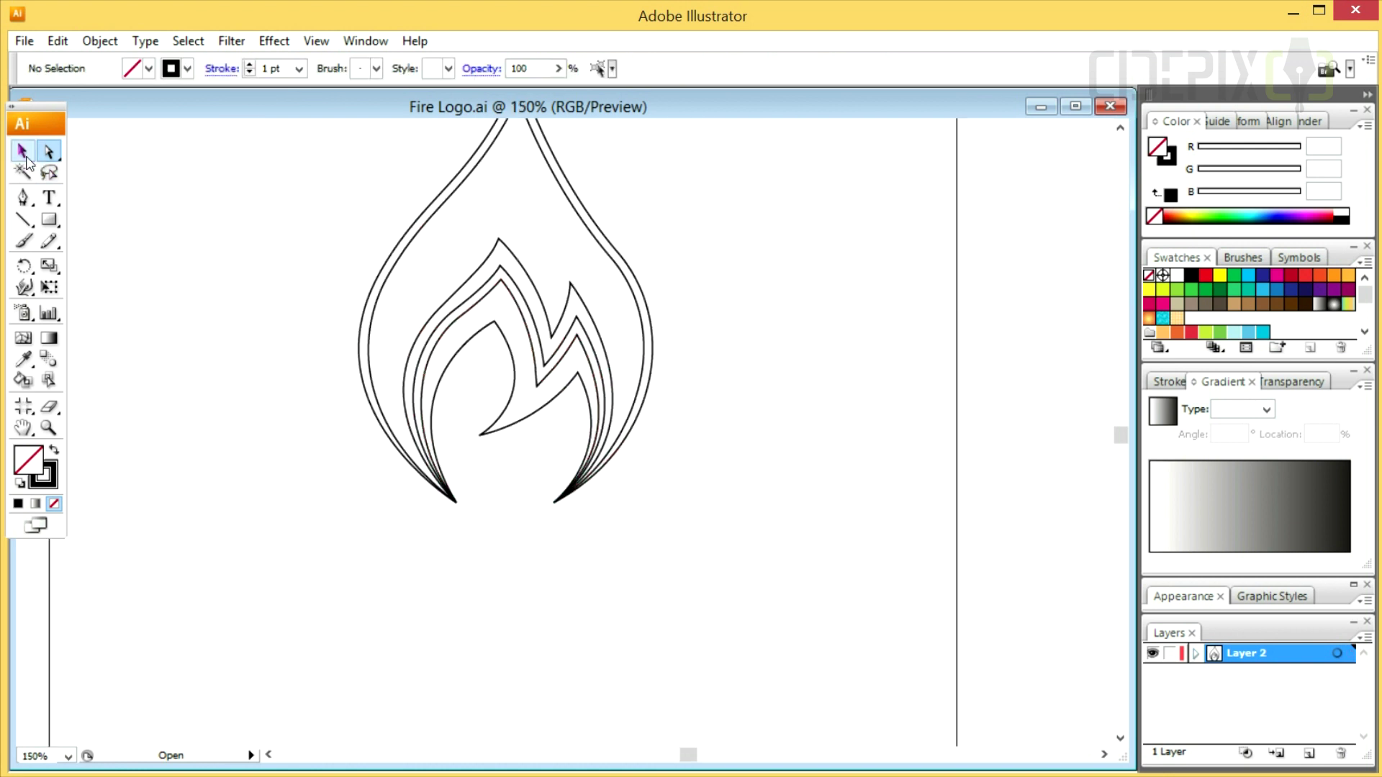
Step: Select the inner flame with its offset path, remove fill and stroke, and fill its inner body black with Live Paint
drag(459, 304, 461, 306)
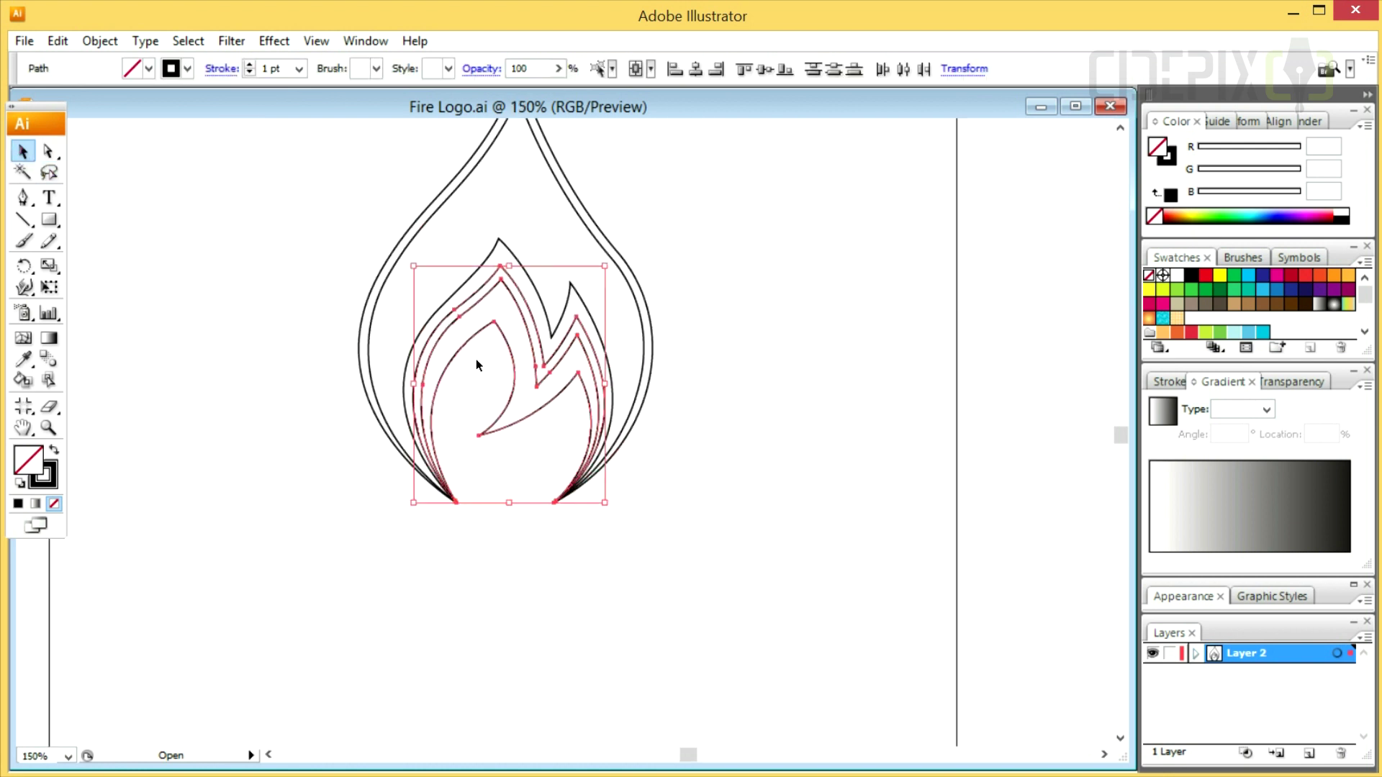
click(52, 452)
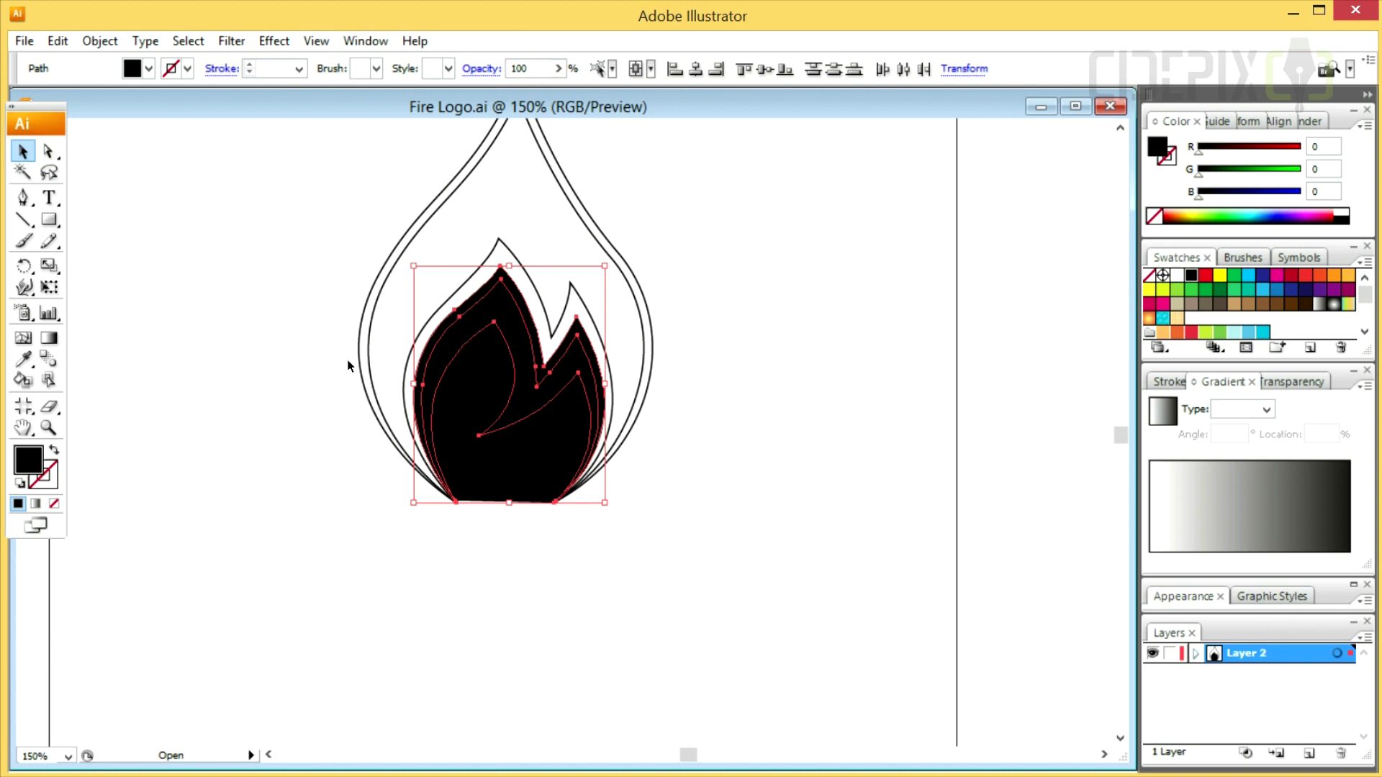
click(1148, 275)
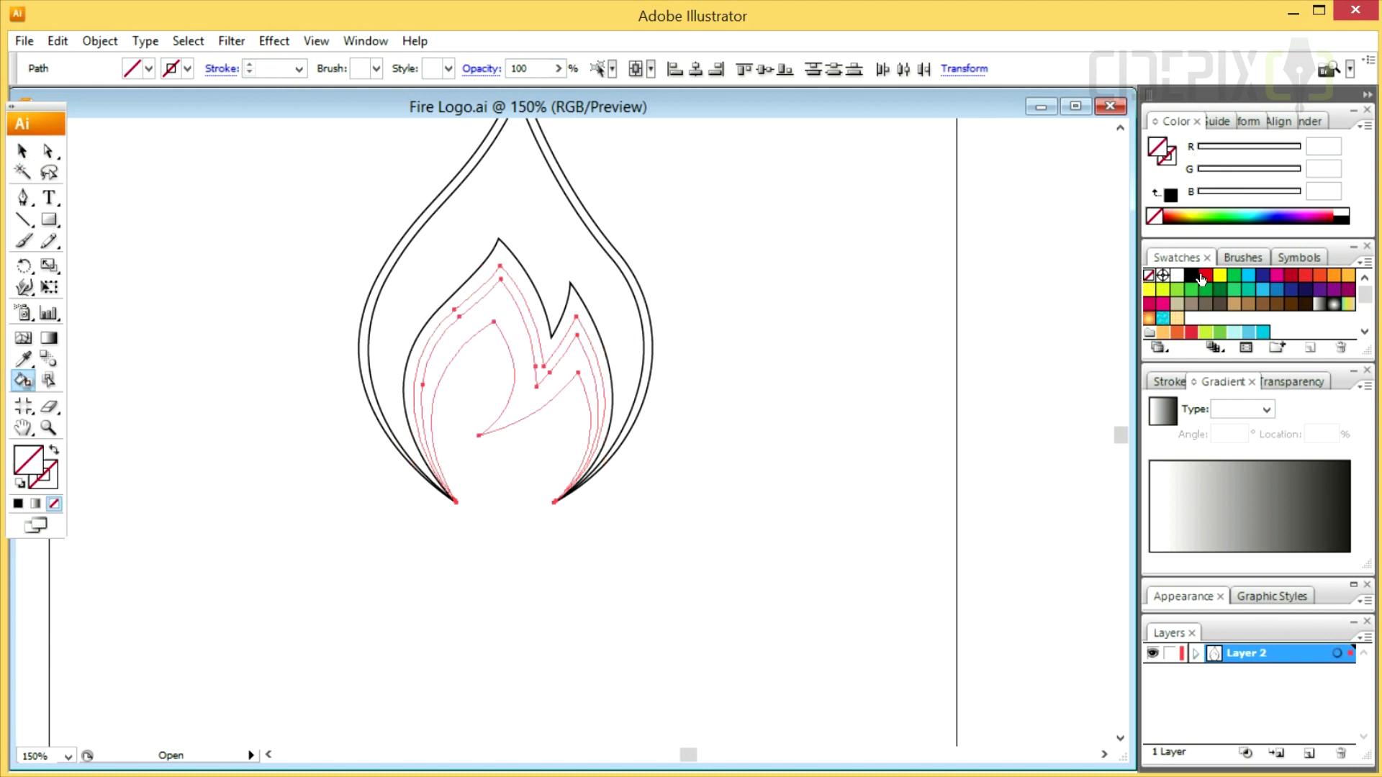
click(1193, 277)
click(498, 304)
Step: Live Paint the thin band around the inner flame red, and expand and lock the painted group
click(1205, 280)
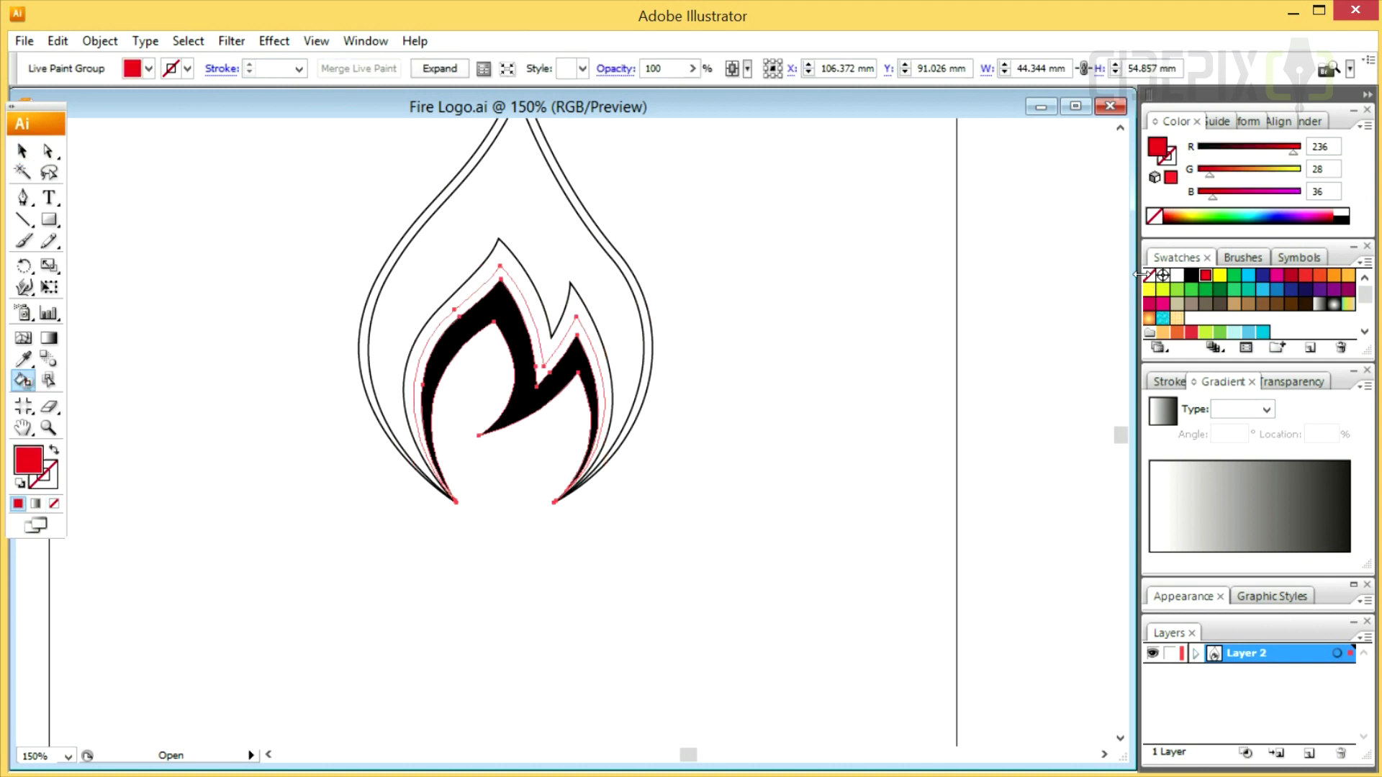
click(504, 270)
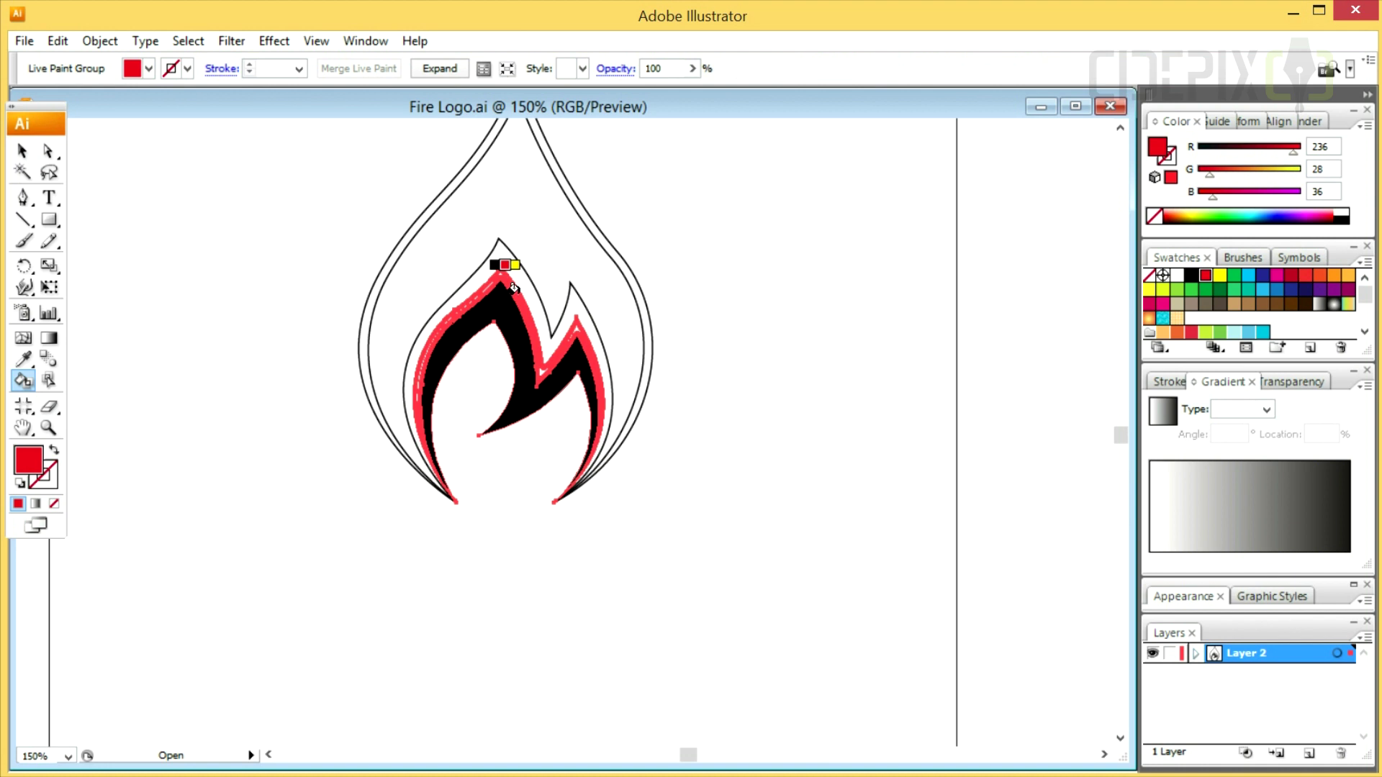
click(441, 68)
key(v)
key(ctrl+2)
Step: Select the outer flame with its offset path, remove fill and stroke, and Live Paint its main body black
key(ctrl+a)
click(55, 451)
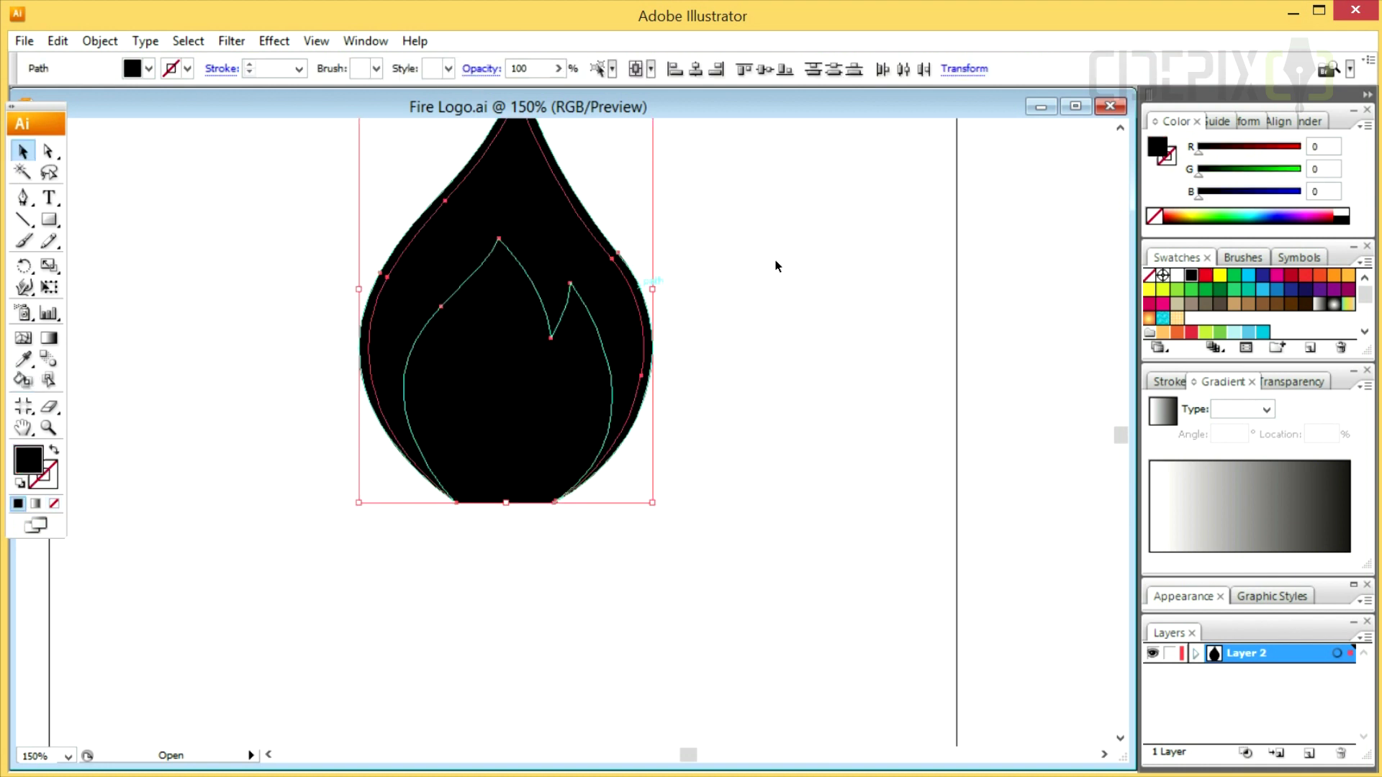
click(1150, 278)
click(29, 384)
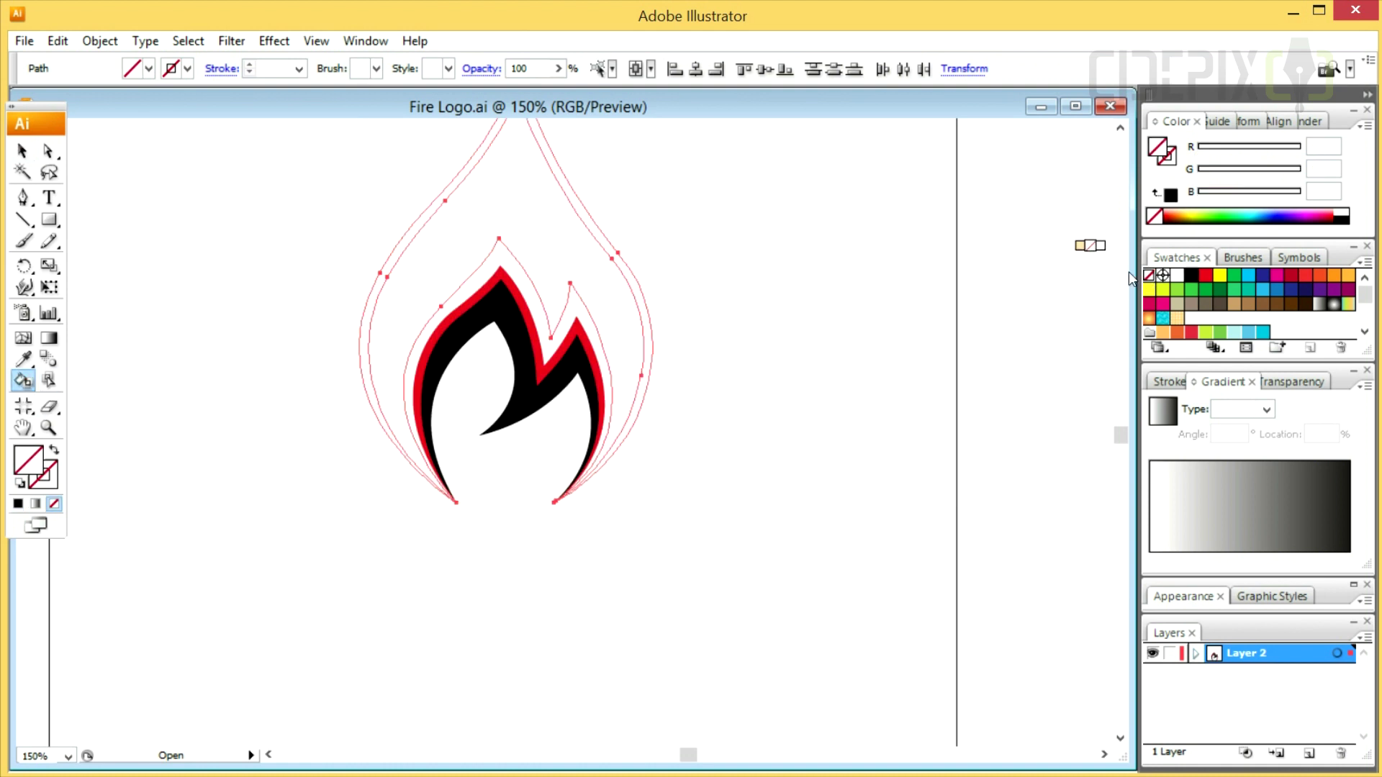
click(1191, 279)
click(576, 252)
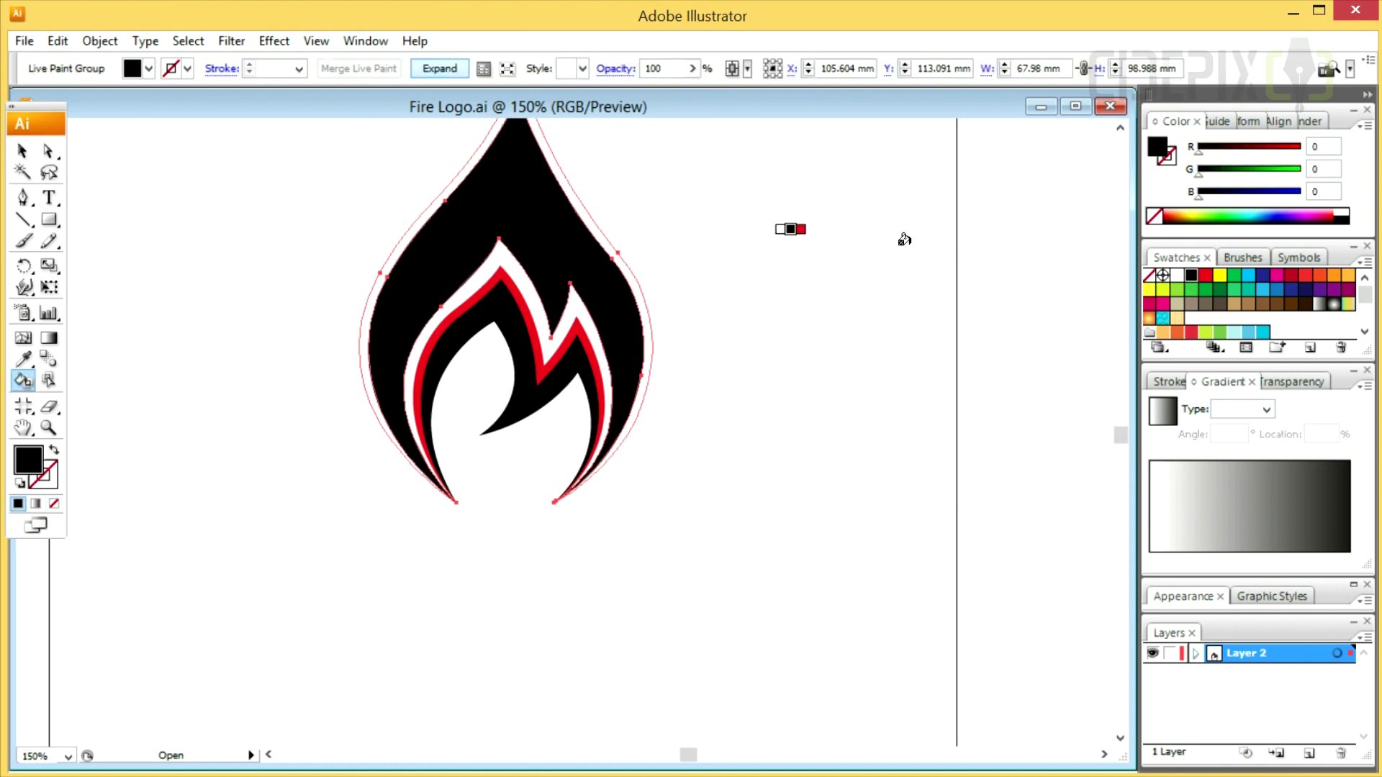
Step: Live Paint the thin band around the outer flame red and expand the painted group
click(1206, 280)
click(597, 232)
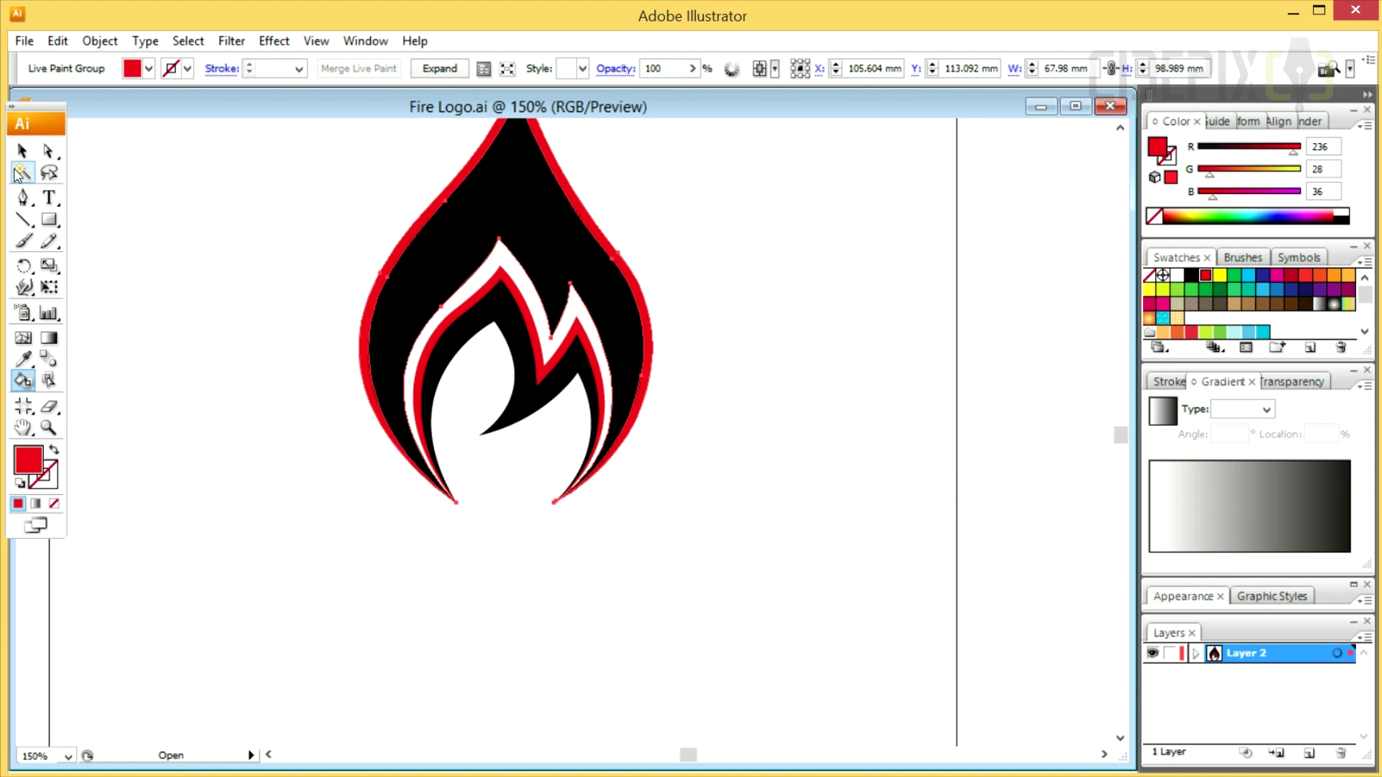
key(v)
click(670, 229)
click(641, 288)
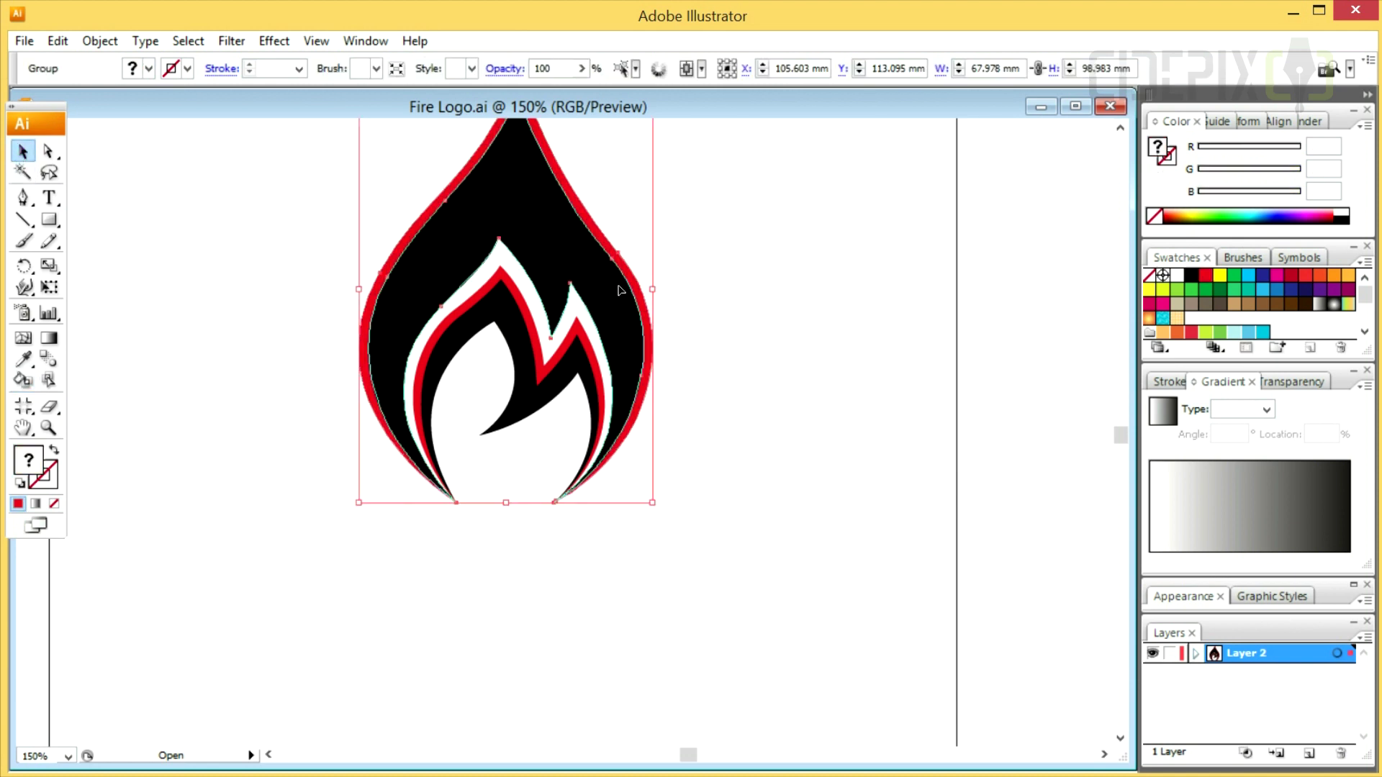
Step: Ungroup the outer flame and recolour its body dark red and its surrounding band red-orange (240, 90, 40)
right_click(672, 324)
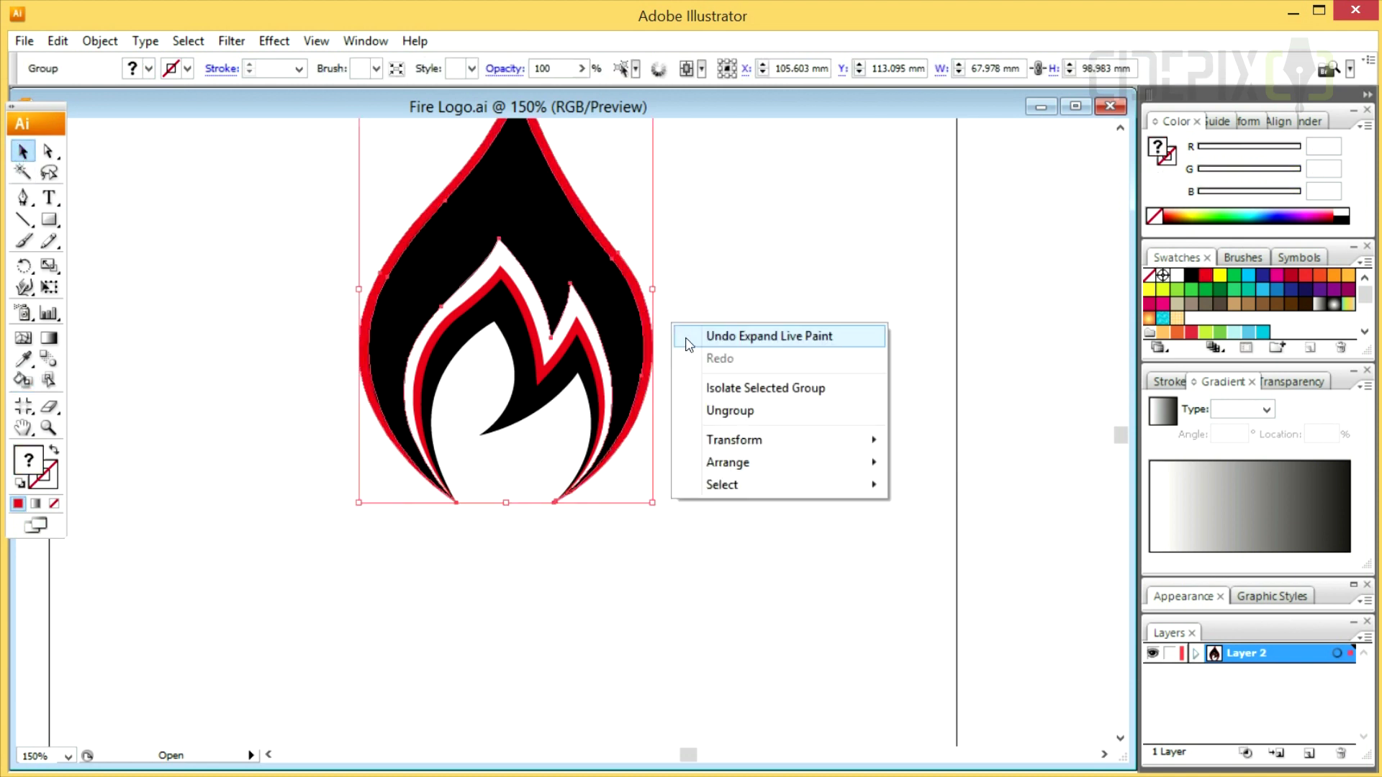
click(715, 410)
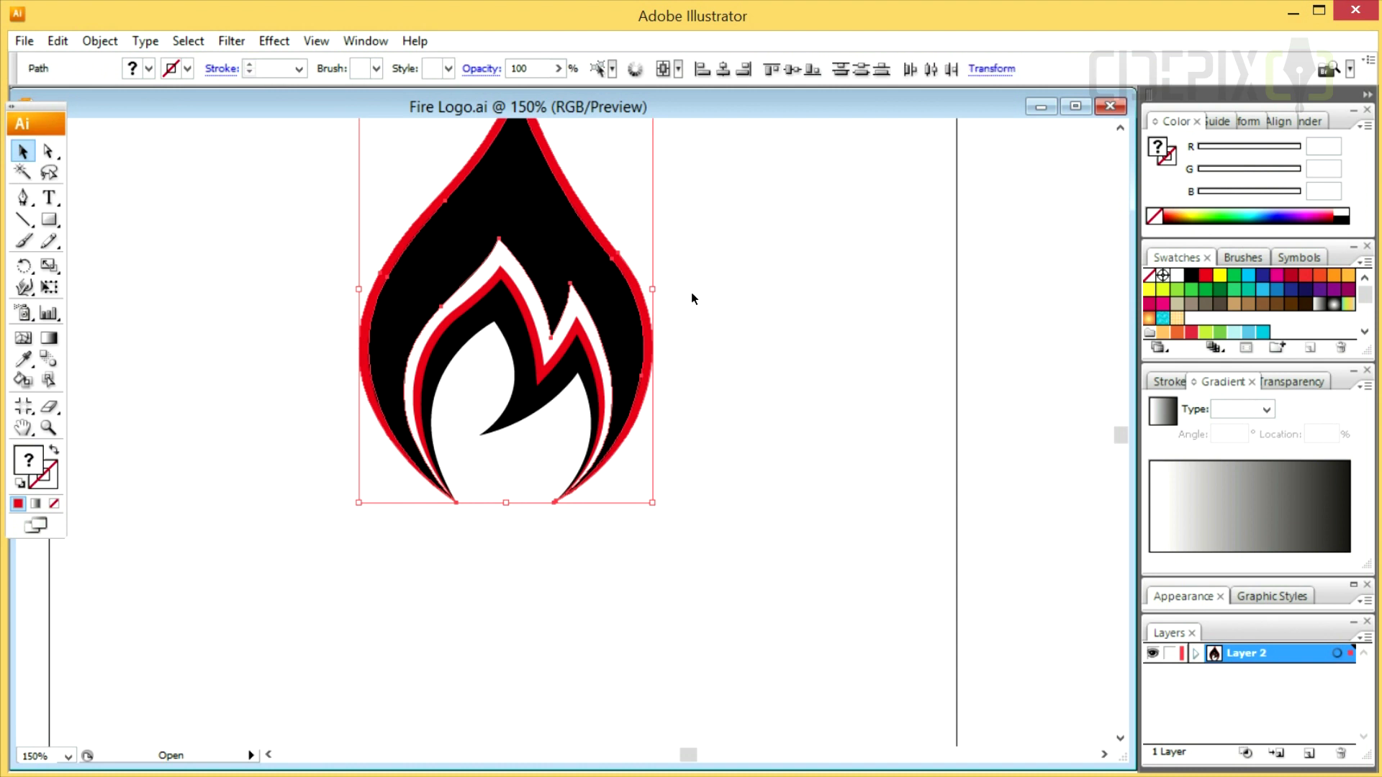
click(645, 281)
key(ctrl+a)
click(1291, 278)
click(1319, 275)
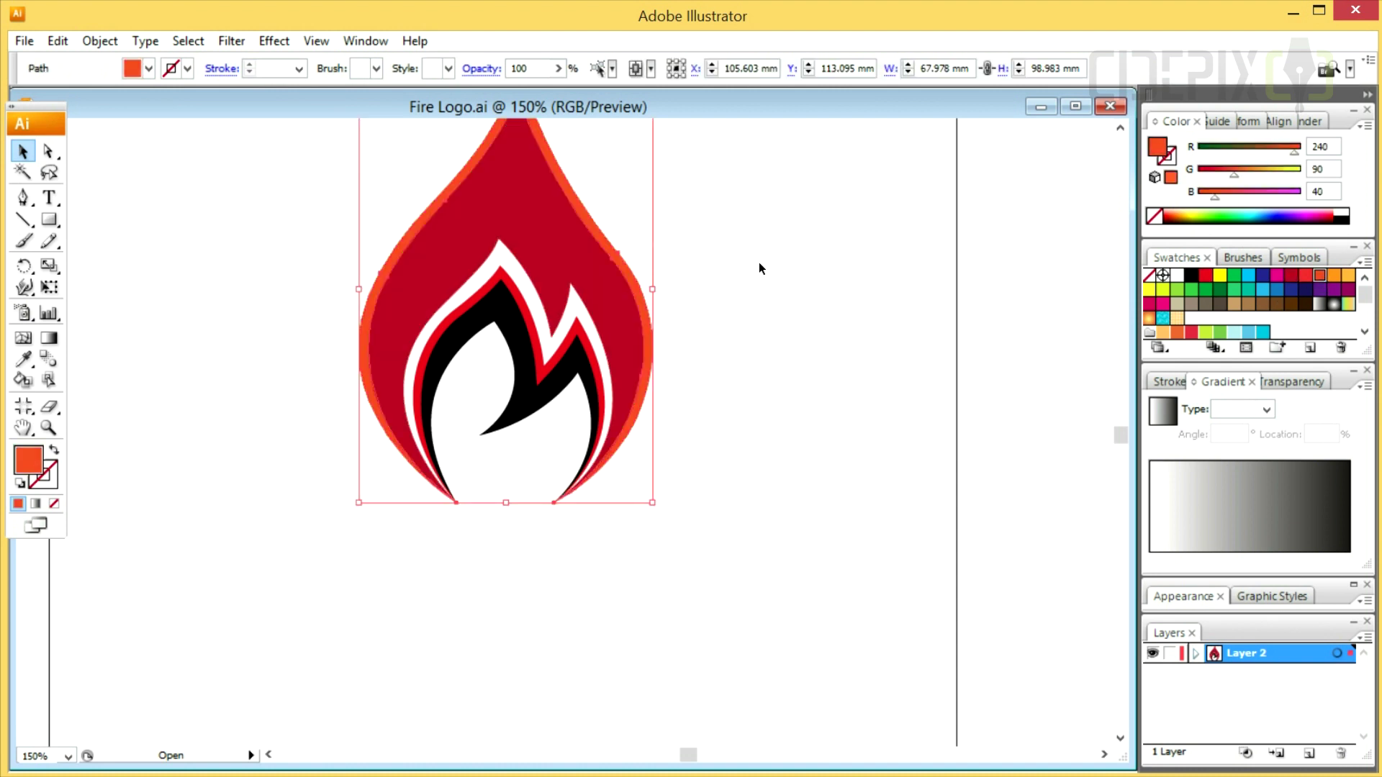
click(744, 282)
Step: Ungroup the inner flame and recolour its band orange (246, 146, 30) and its body bright red (238, 64, 54)
click(554, 438)
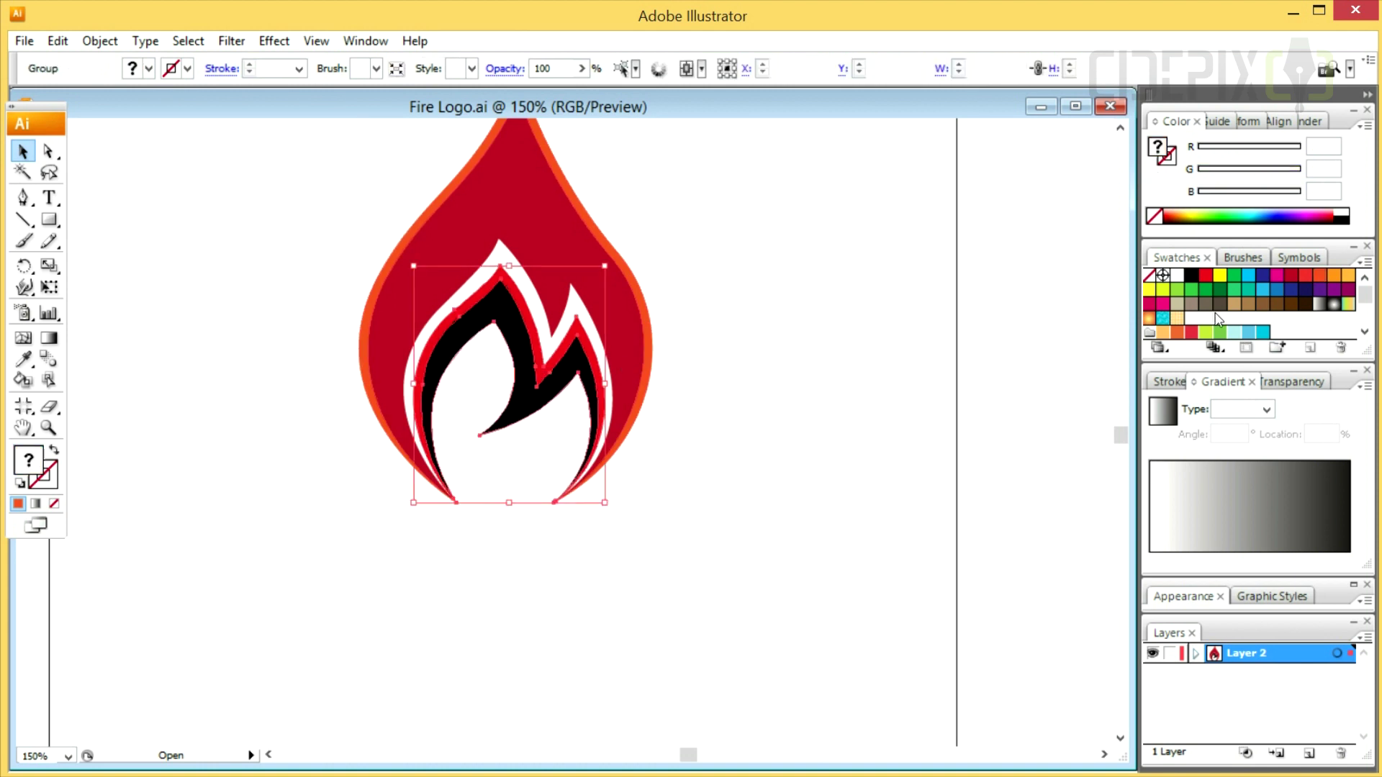
click(1305, 276)
key(ctrl+z)
right_click(571, 345)
click(609, 434)
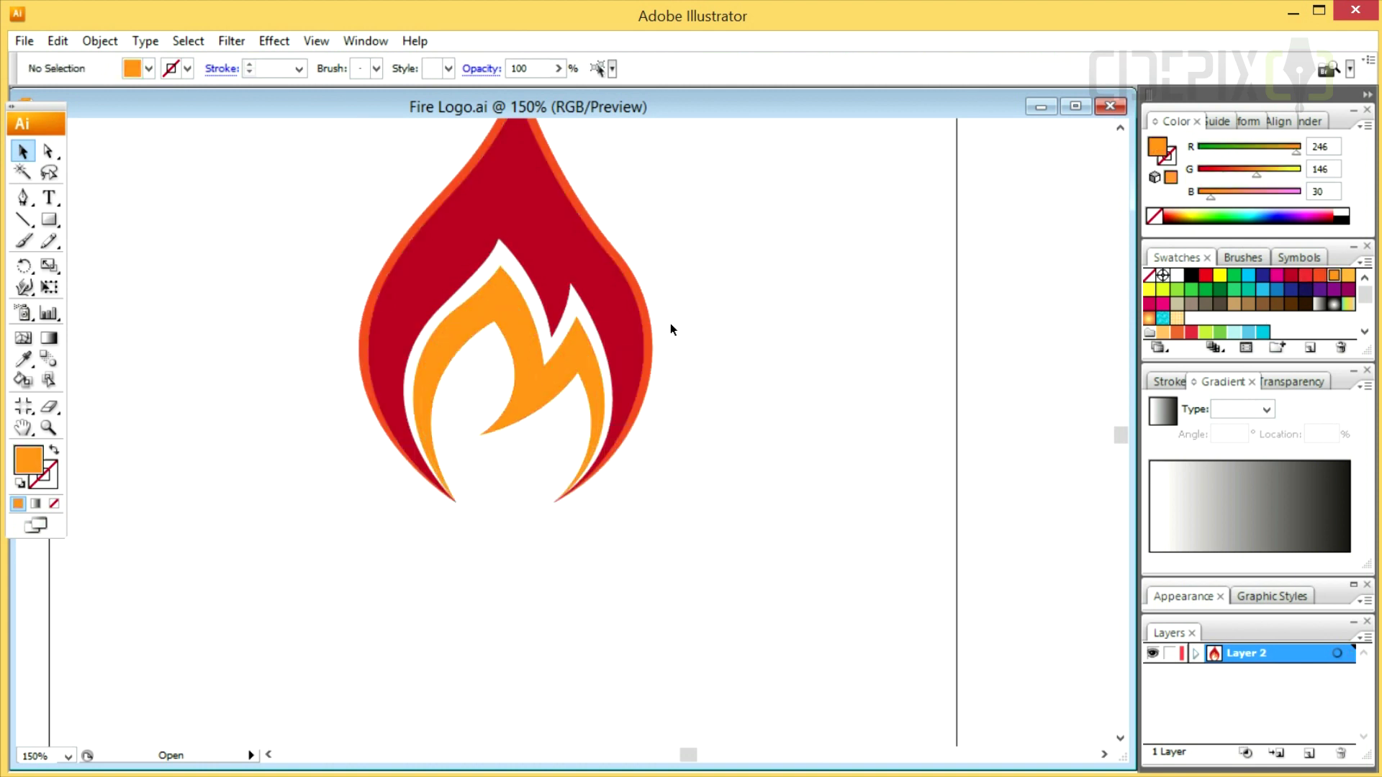
click(607, 333)
click(572, 358)
click(1304, 276)
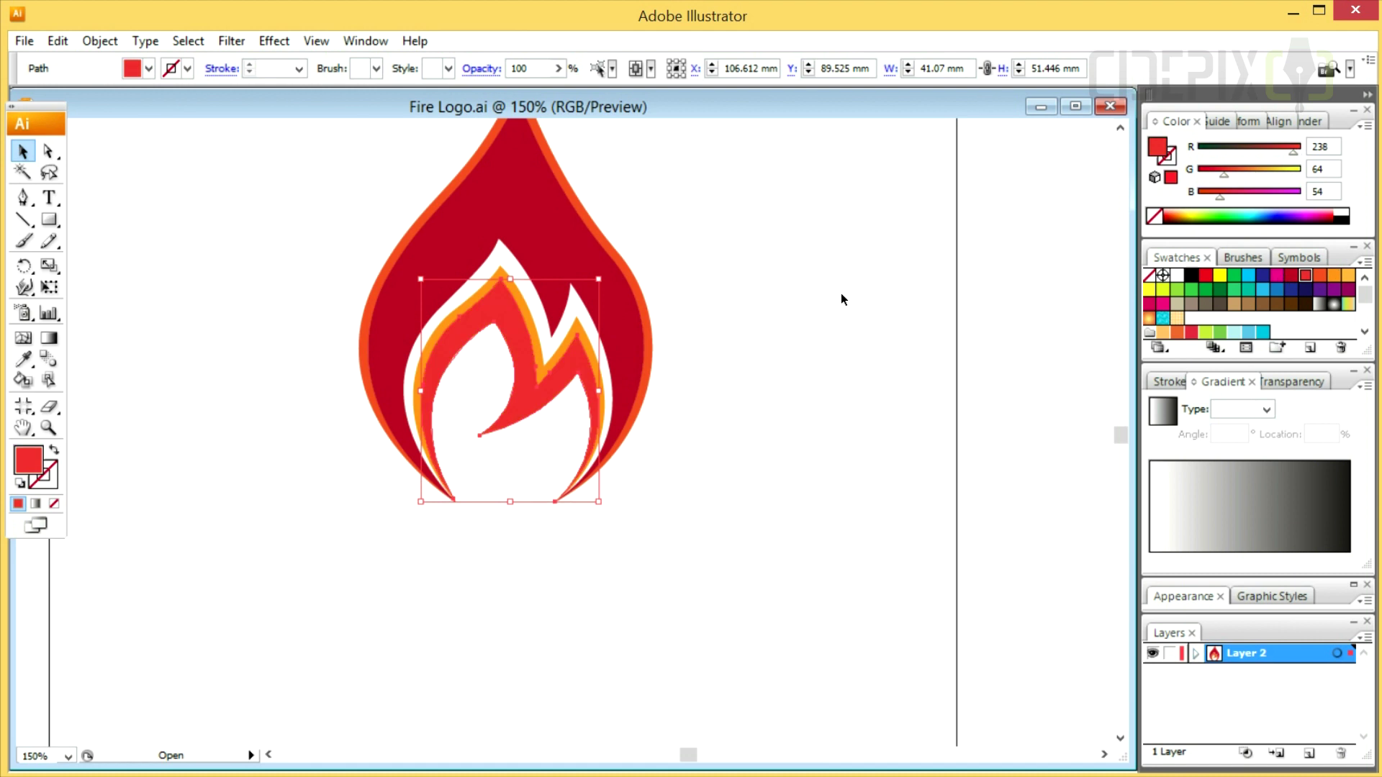
click(597, 340)
Step: Add a text area reading "FirePlace" below the flame
scroll(598, 340, down, 2)
scroll(584, 475, up, 1)
scroll(561, 447, down, 1)
key(t)
drag(389, 500, 715, 570)
text(Fe)
Step: Format the FirePlace text as centred script lettering at a larger size
click(23, 152)
click(757, 69)
click(483, 68)
drag(539, 137, 538, 94)
click(444, 97)
scroll(618, 65, up, 12)
Step: Colour "Fire" dark red and "Place" red-orange (240, 90, 40), and set the text in the Kaushan Script font
click(1291, 277)
double_click(531, 540)
drag(529, 547, 675, 554)
key(Escape)
click(569, 533)
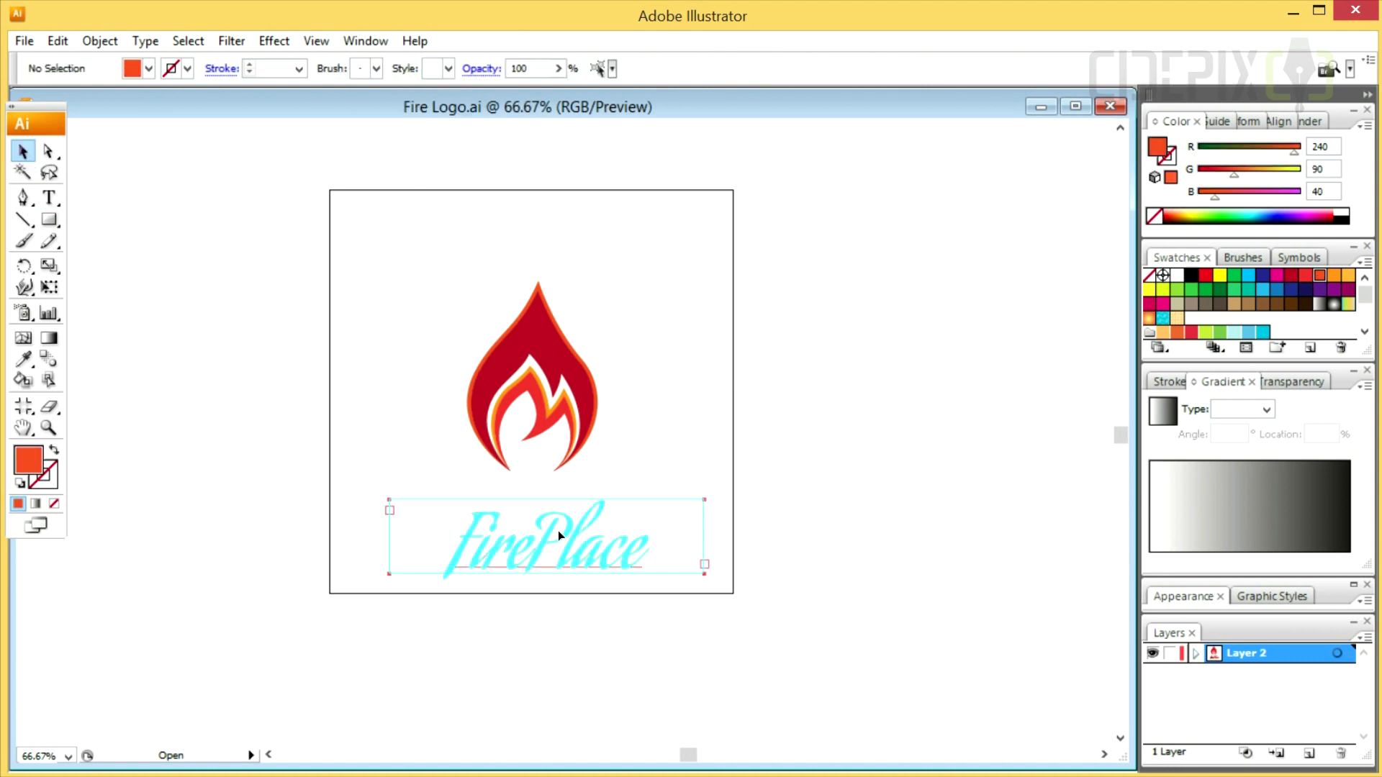
key(Down)
key(Down)
key(Down)
key(Down)
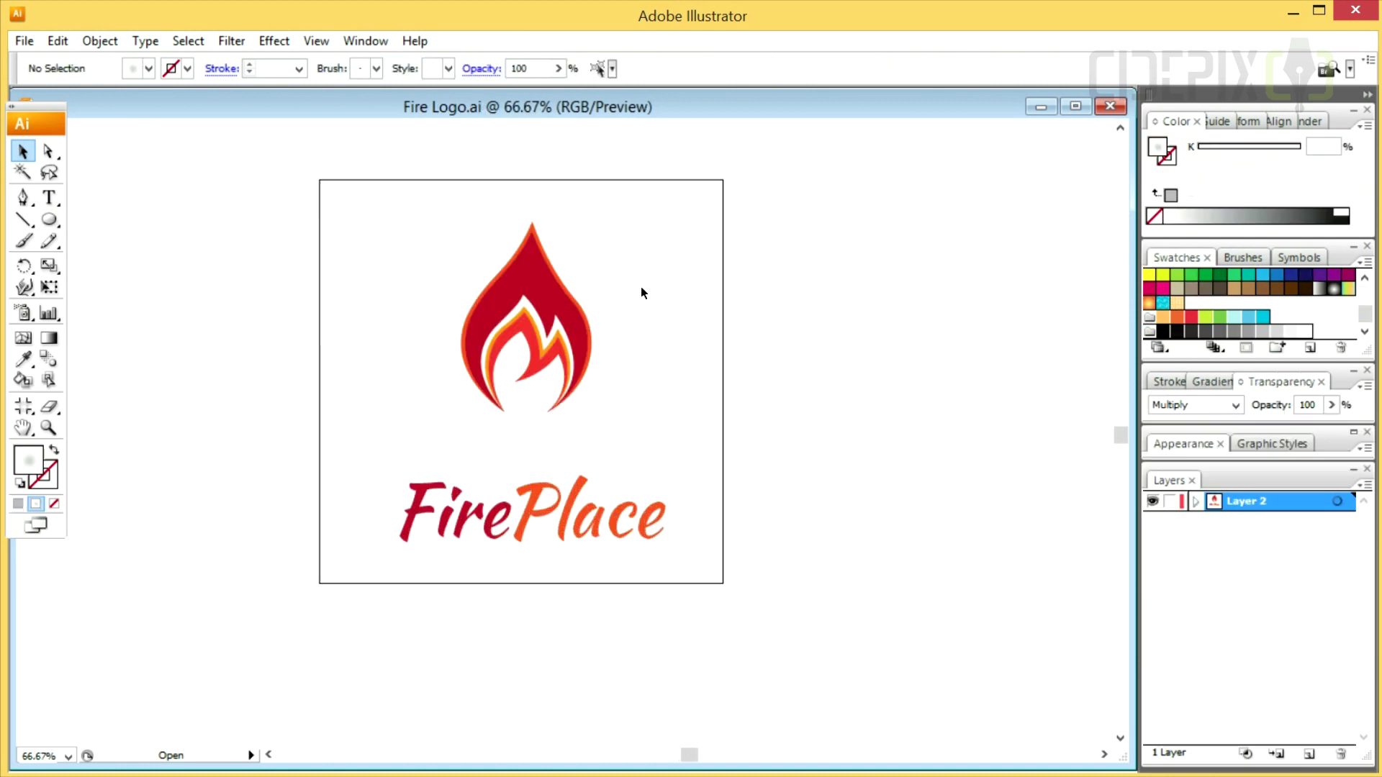
Step: Copy the whole flame and paste the duplicate in front at the same position
scroll(634, 302, up, 1)
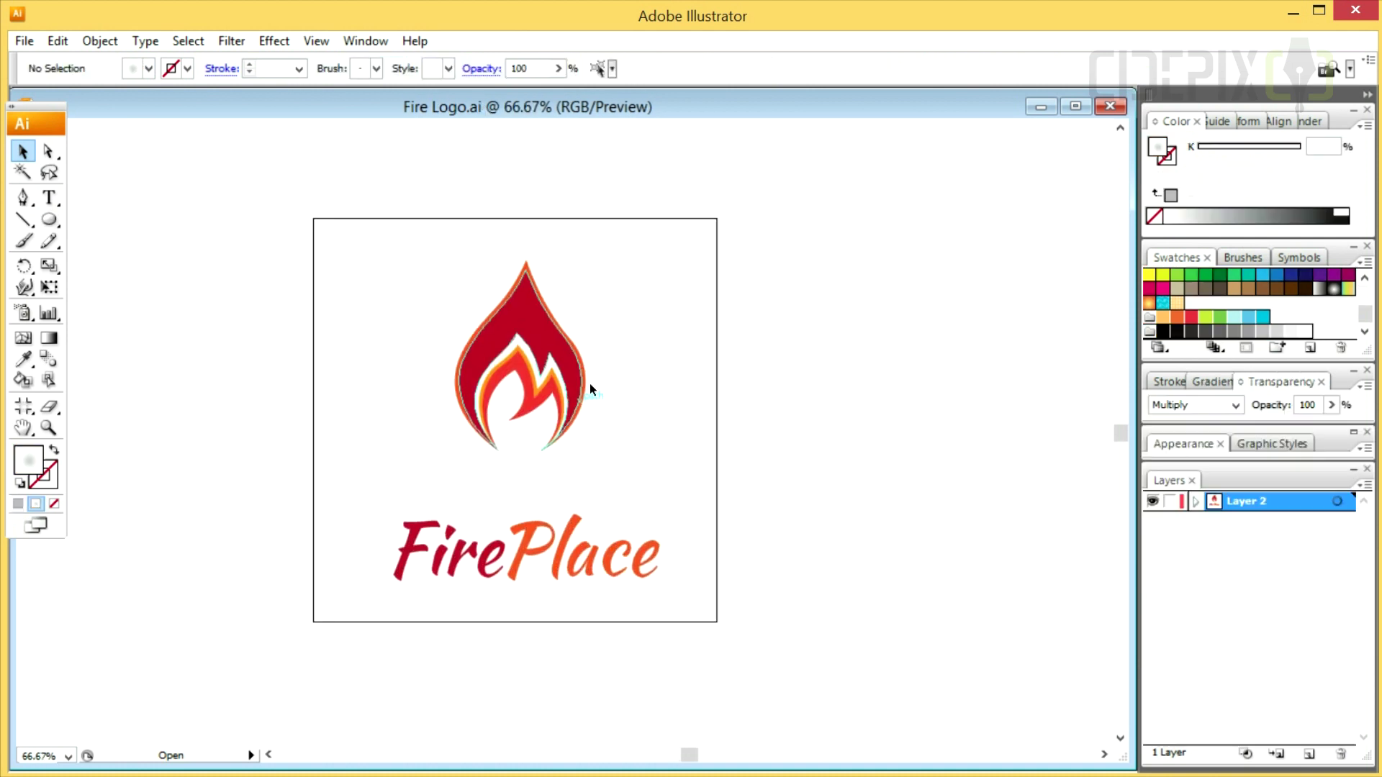
click(576, 357)
key(ctrl+c)
key(ctrl+f)
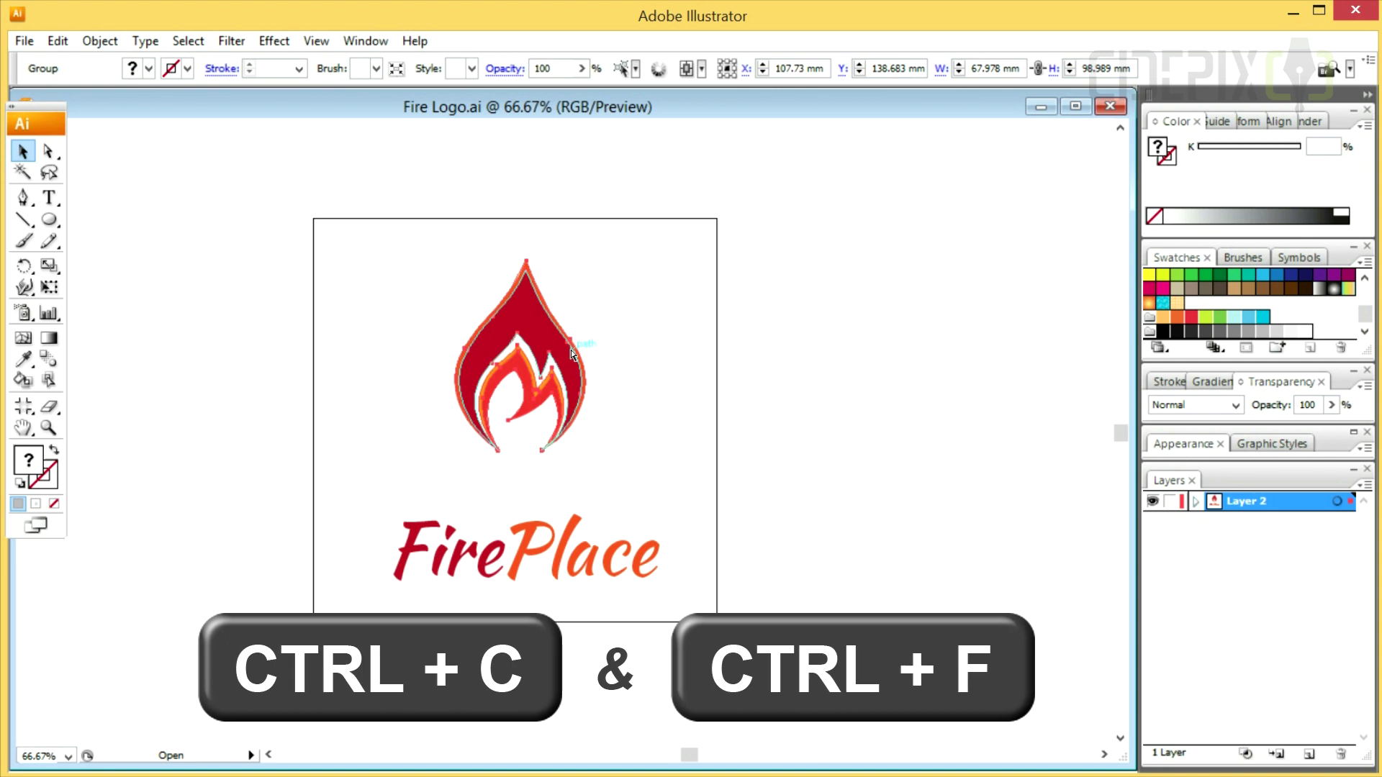
Step: Reflect the flame copy upside down and move it directly beneath the original flame
click(23, 266)
drag(23, 270, 79, 289)
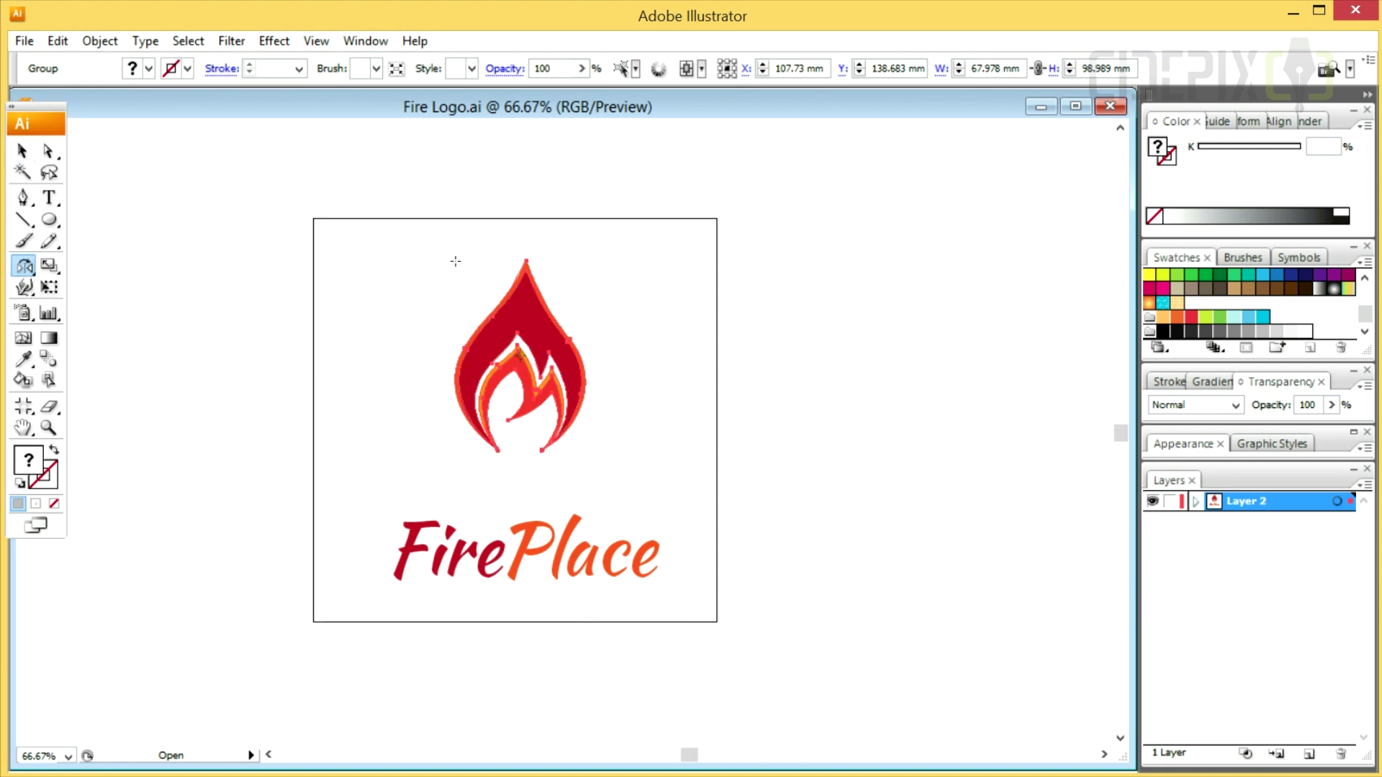
double_click(26, 267)
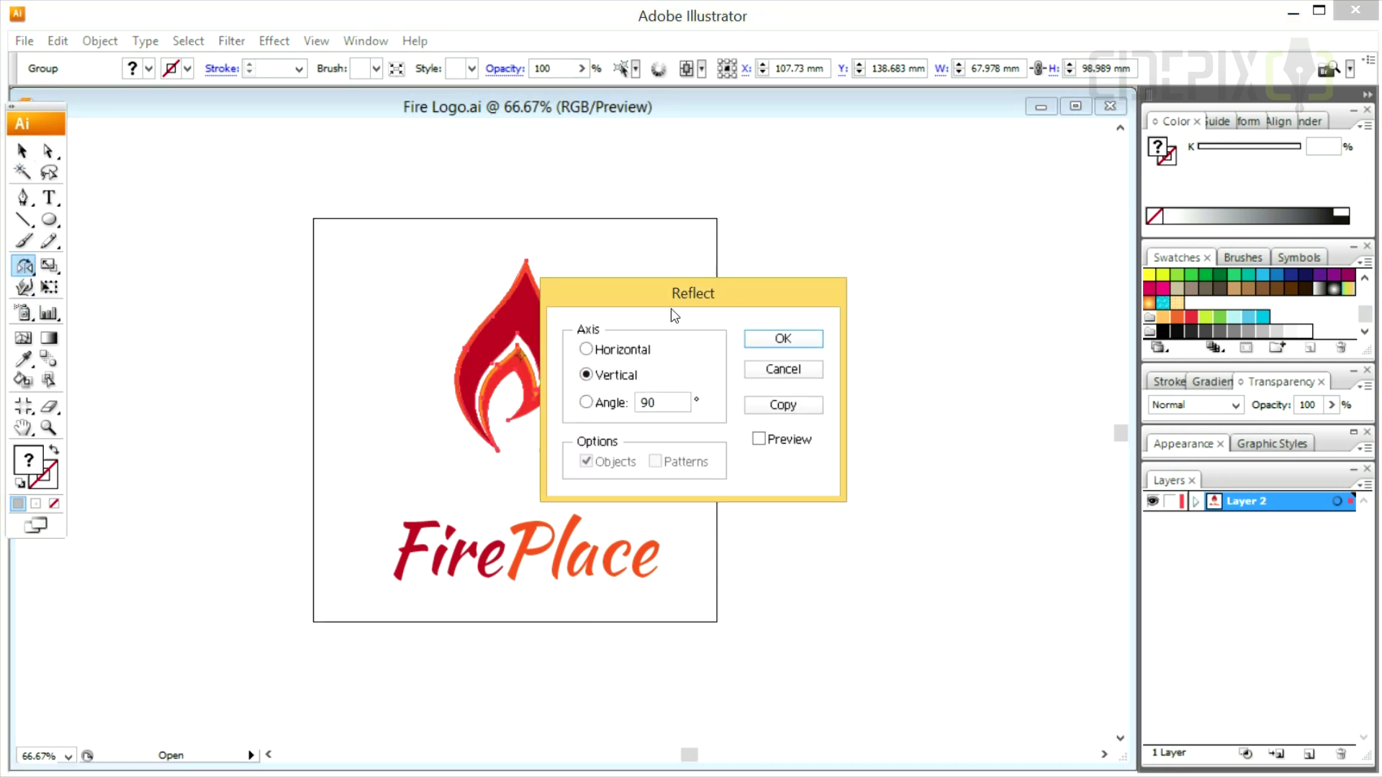
click(787, 339)
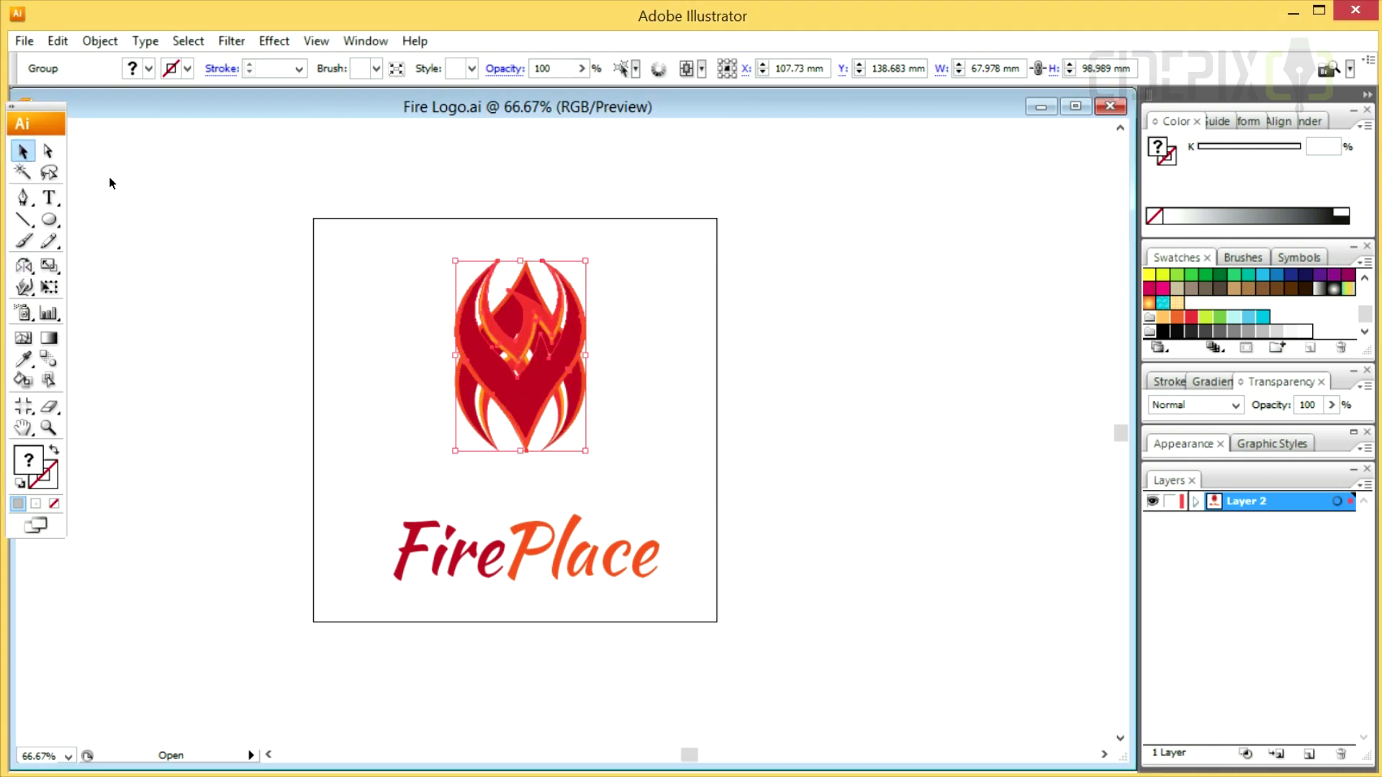
drag(520, 408, 515, 605)
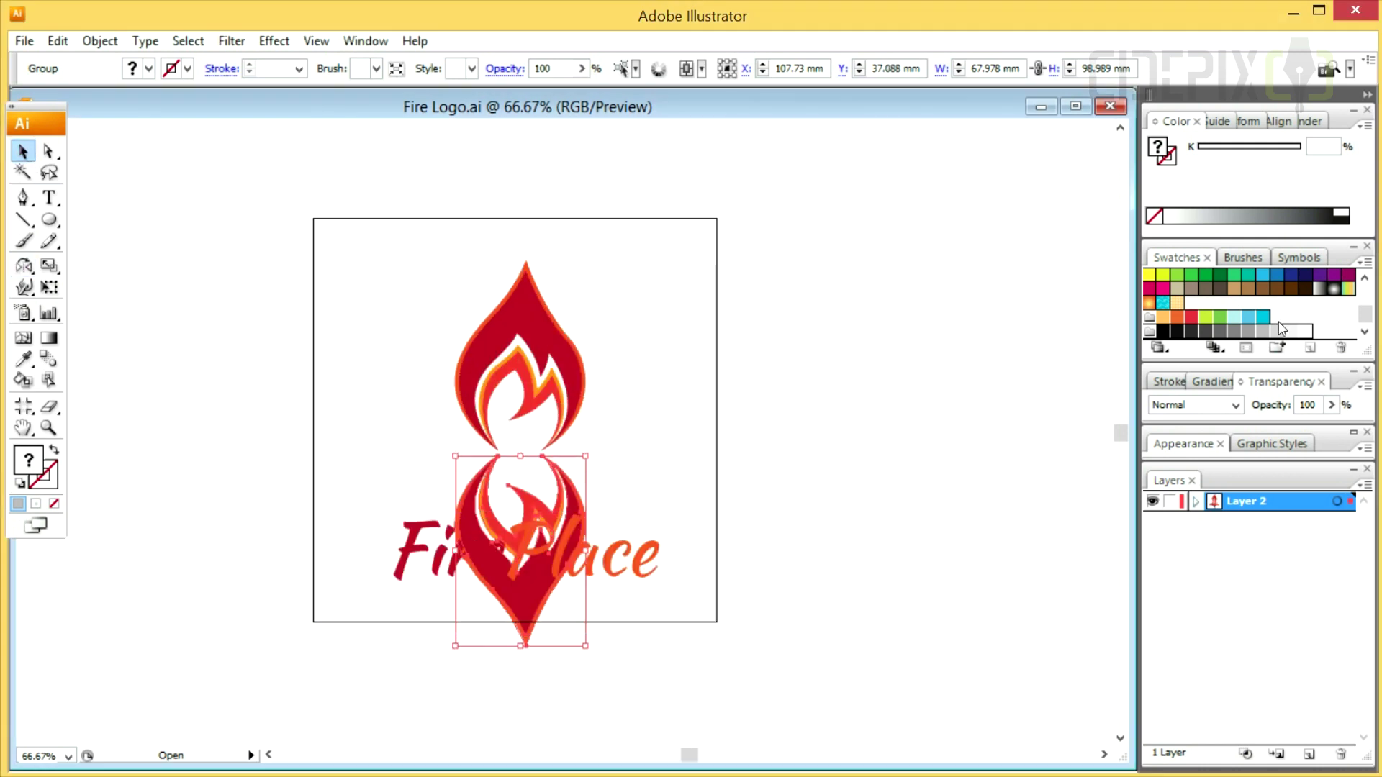
Step: Fill the reflected flame with the white-to-black linear gradient so that it fades to white downwards
click(1320, 289)
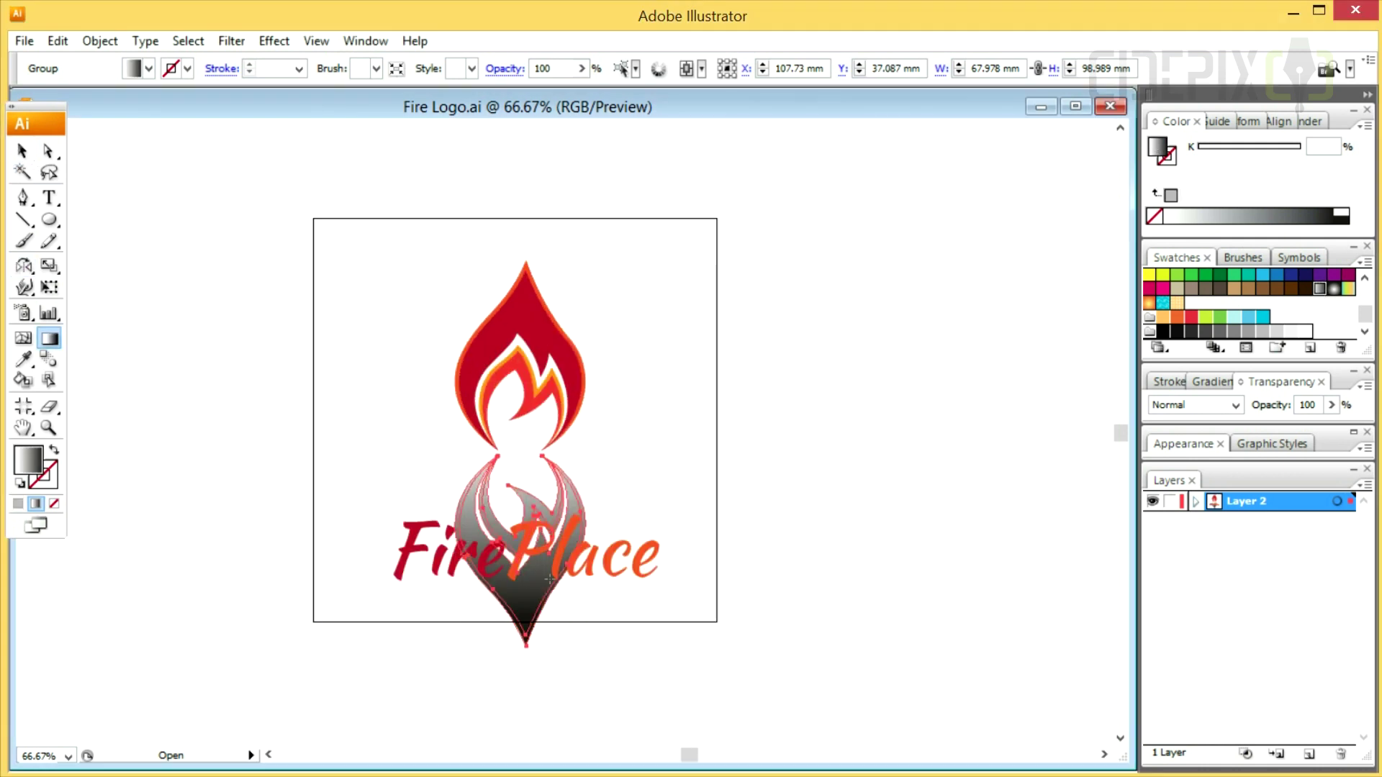
key(ctrl+minus)
key(ctrl+minus)
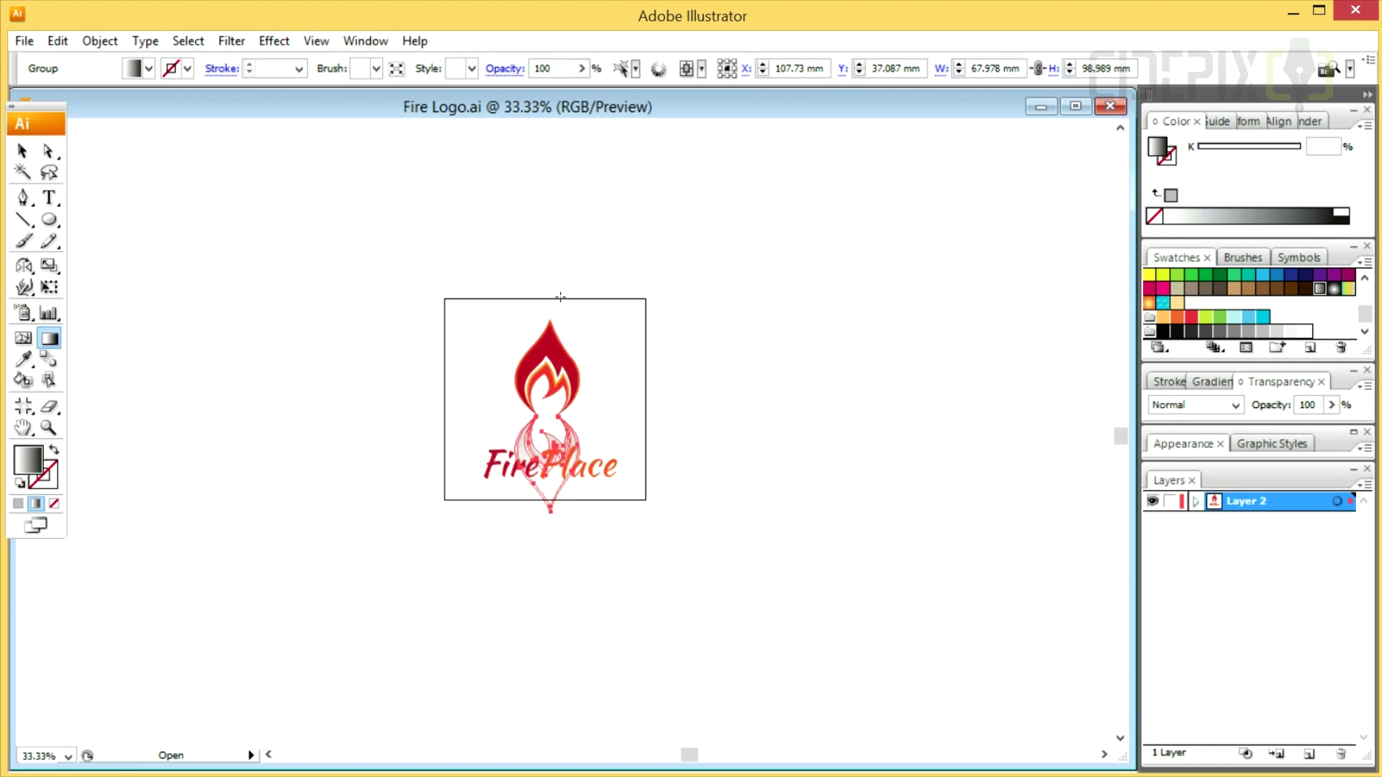
key(ctrl+plus)
key(ctrl+plus)
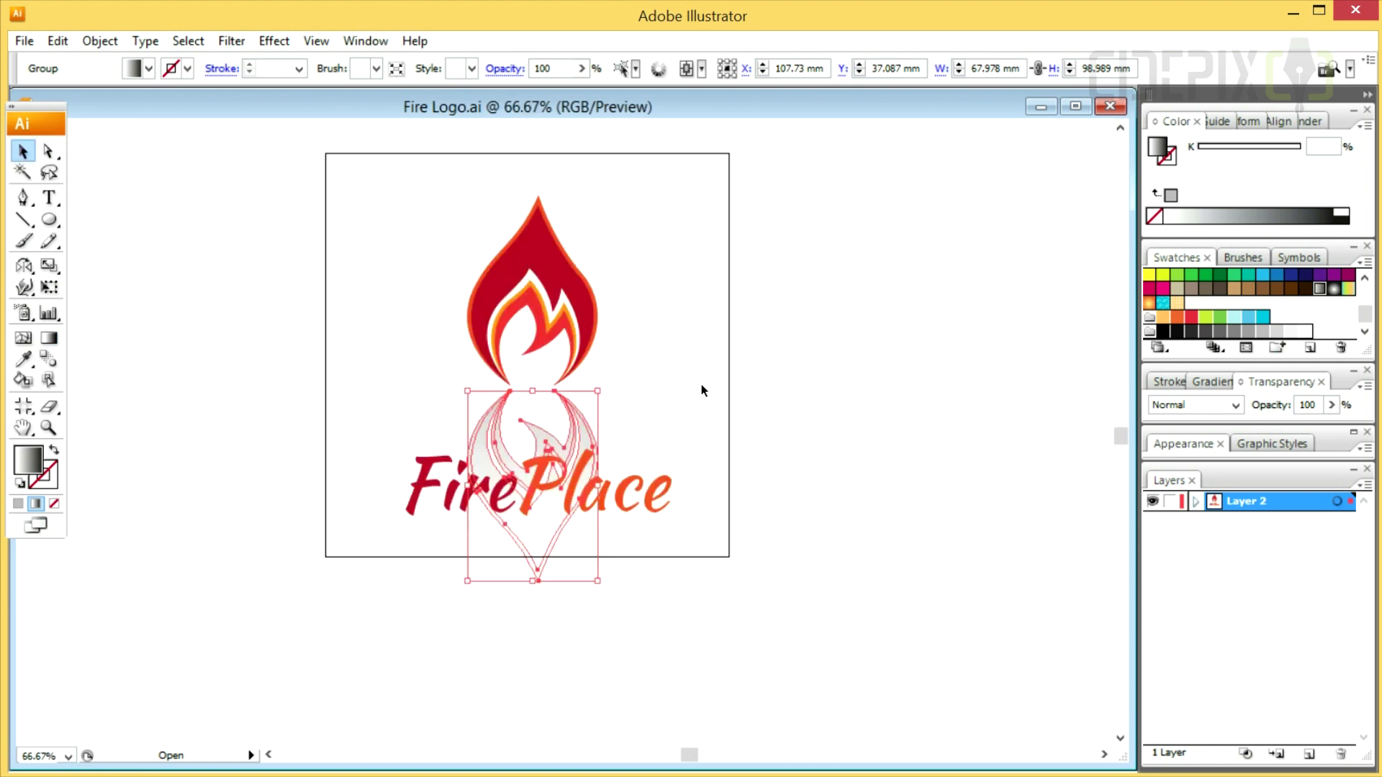
Step: Change the reflected flame's blending mode and recolour its gradient's black end dark red (190, 30, 45)
click(1236, 405)
click(1187, 464)
click(997, 427)
click(582, 415)
click(1213, 382)
scroll(1303, 284, up, 2)
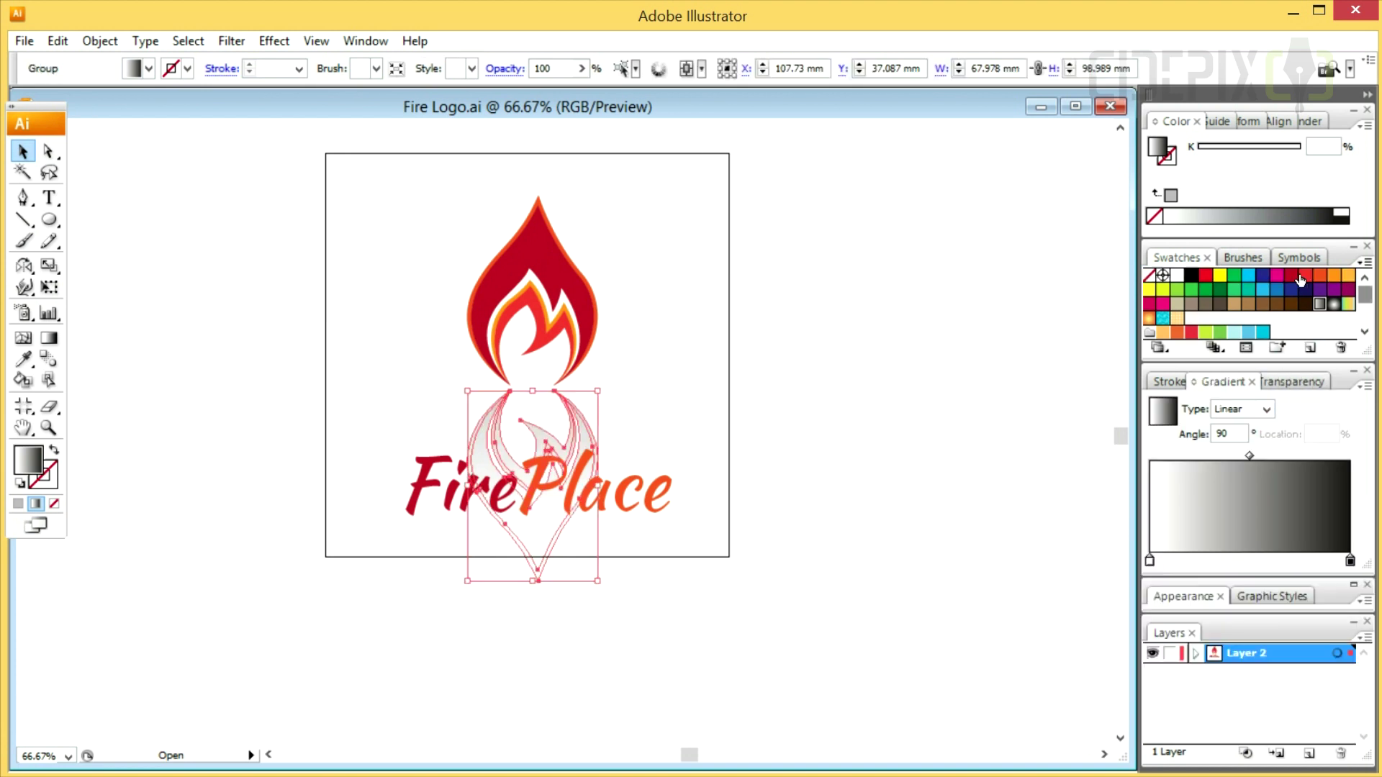
drag(1350, 563, 1351, 564)
click(747, 391)
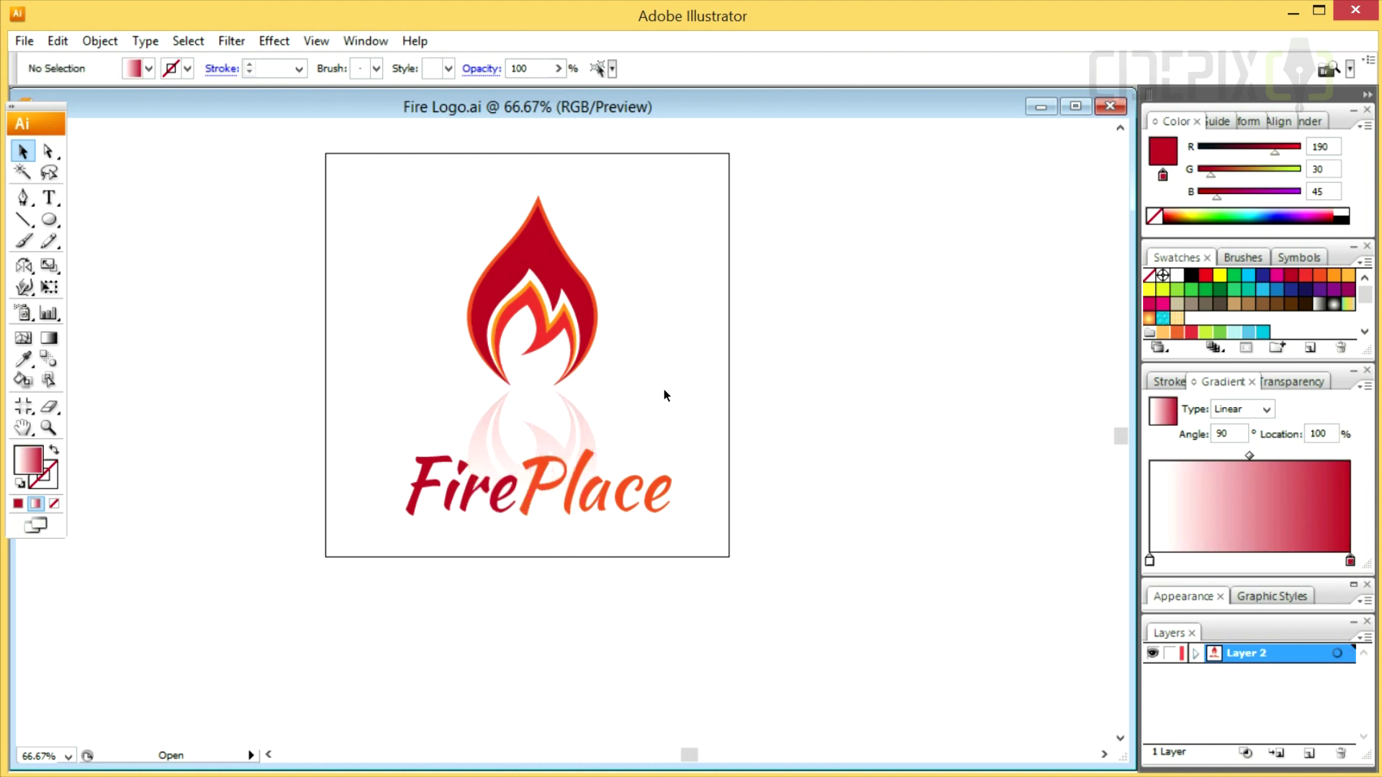
Step: Move the FirePlace text beside the flame on its right and left-align it
drag(623, 494, 916, 348)
click(734, 68)
drag(708, 347, 723, 332)
Step: Move the whole logo, with its reflection and text, off the artboard to its right, and deselect it
alt+click(559, 394)
key(ctrl+a)
drag(718, 423, 633, 377)
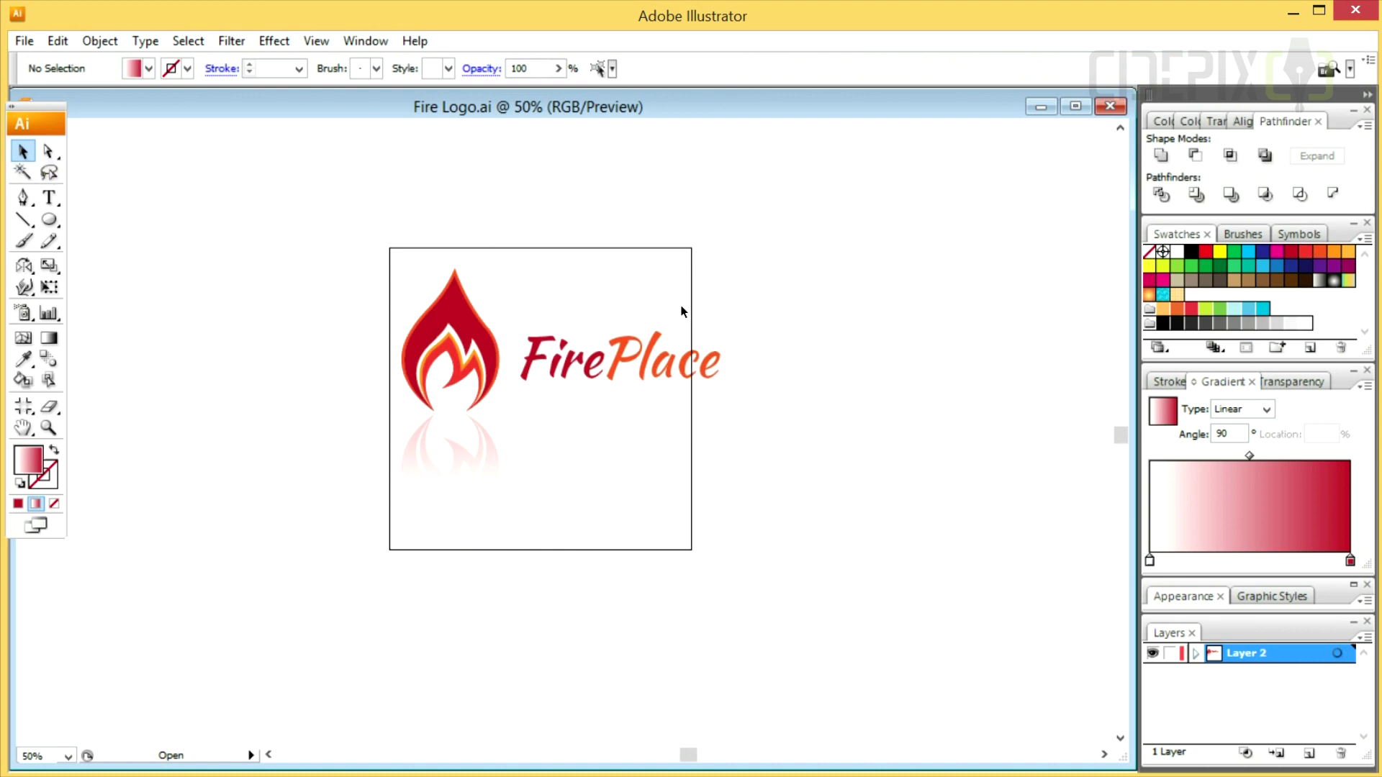
drag(848, 261, 461, 504)
drag(467, 374, 828, 373)
drag(710, 395, 413, 449)
drag(531, 425, 563, 420)
click(671, 301)
Step: Shift the FirePlace text slightly to the right and enlarge it to 152 pt
drag(709, 405, 741, 408)
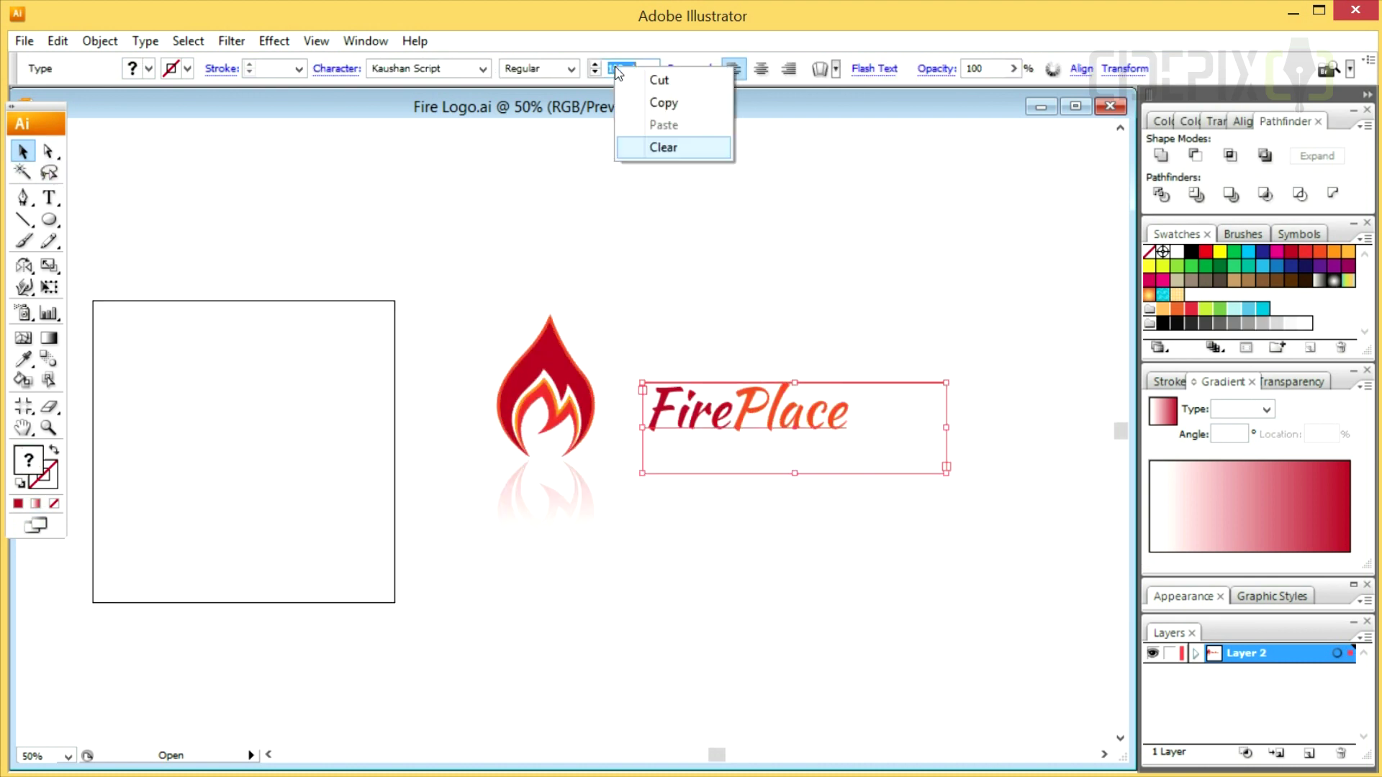
click(633, 63)
scroll(621, 66, up, 15)
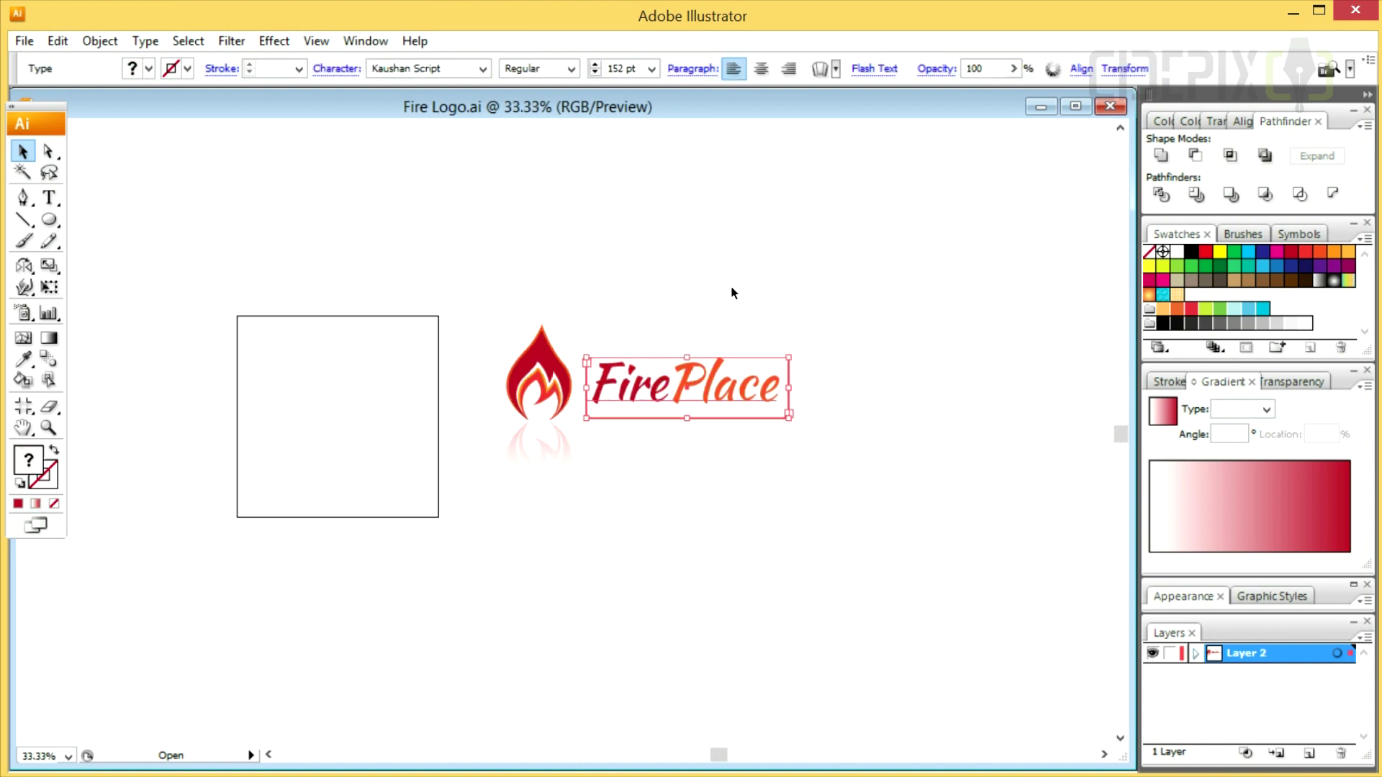
click(819, 348)
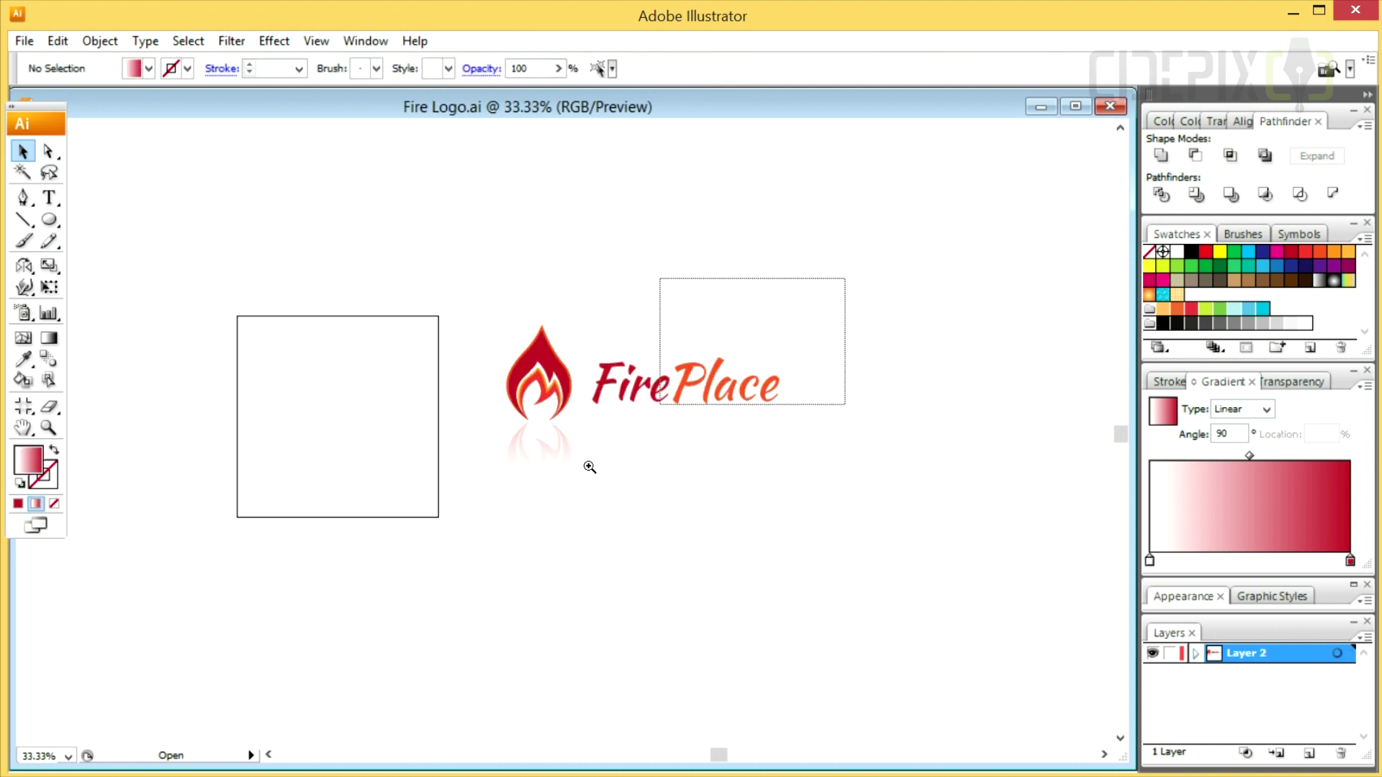
drag(459, 580, 459, 580)
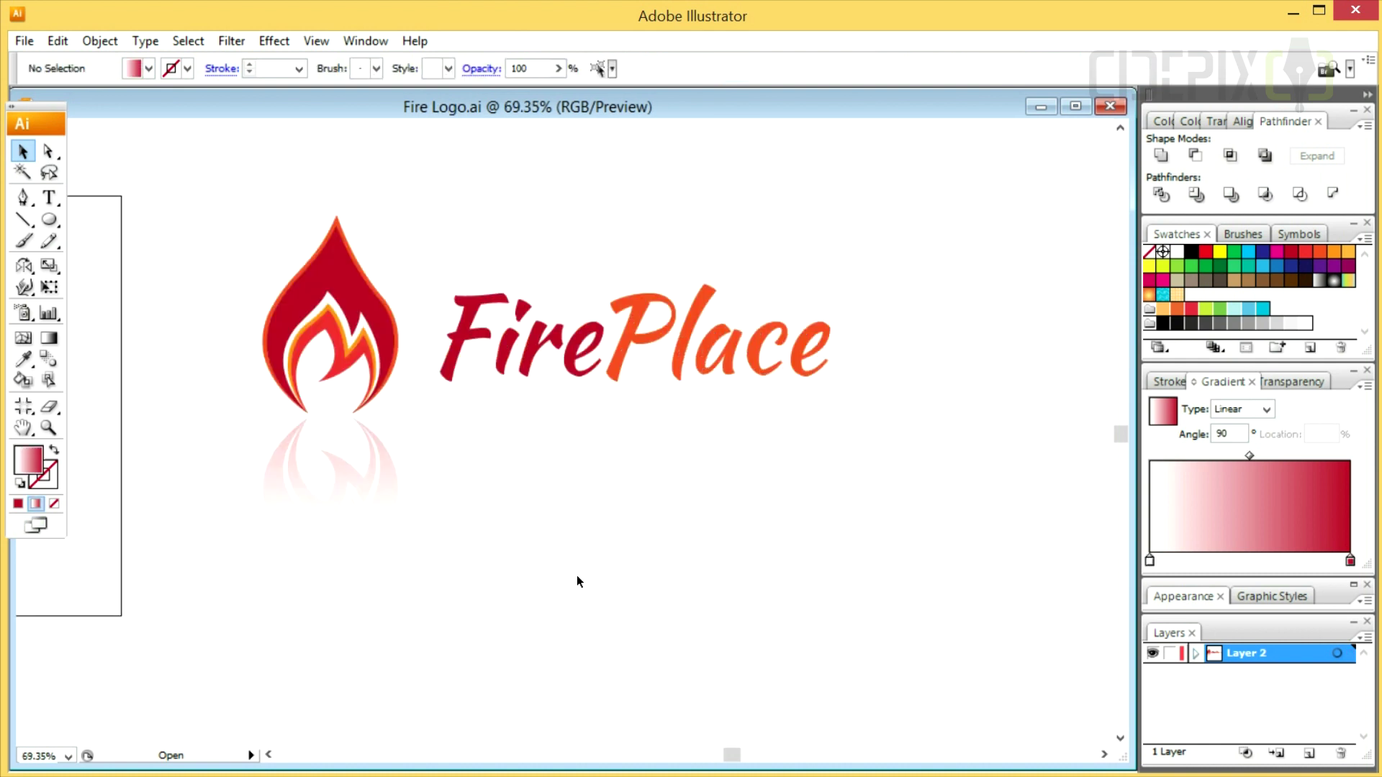
drag(346, 359, 340, 502)
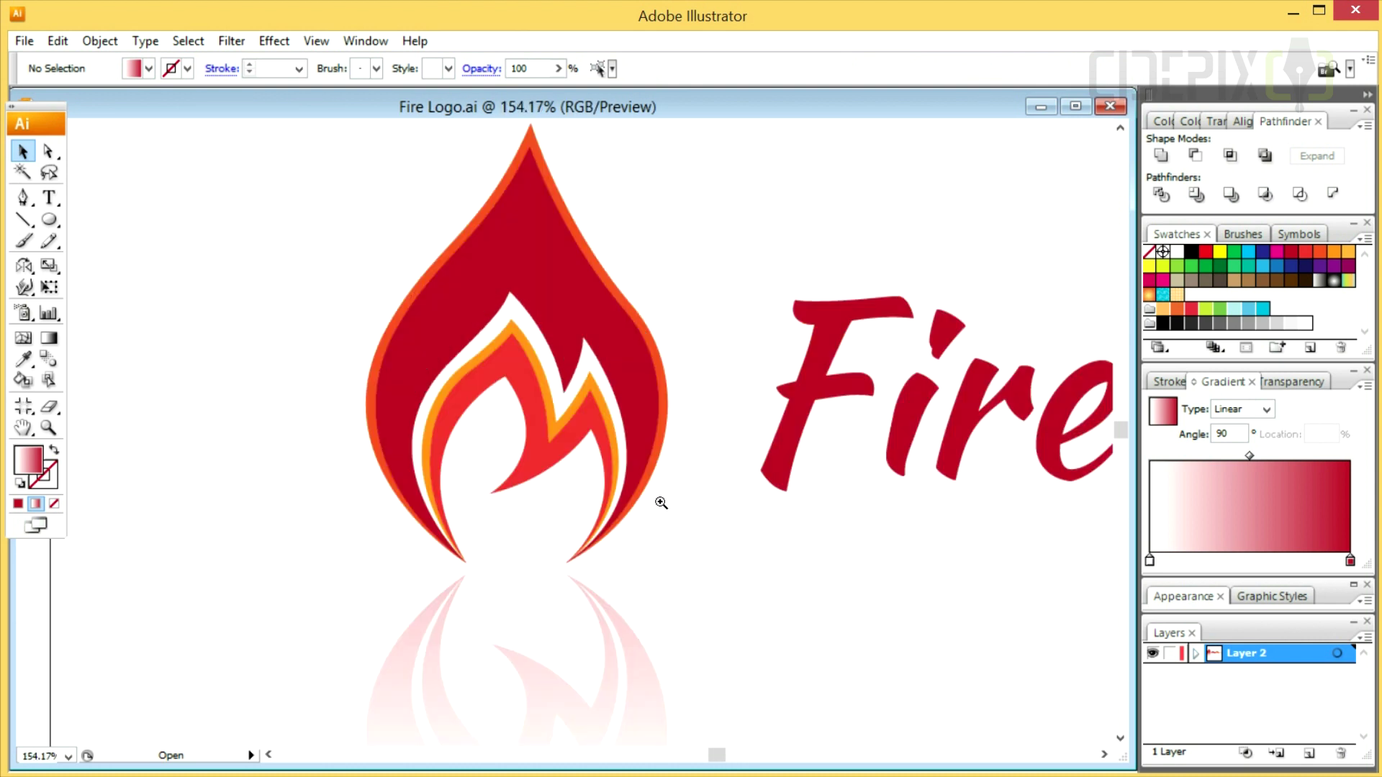
alt+click(594, 415)
alt+click(600, 439)
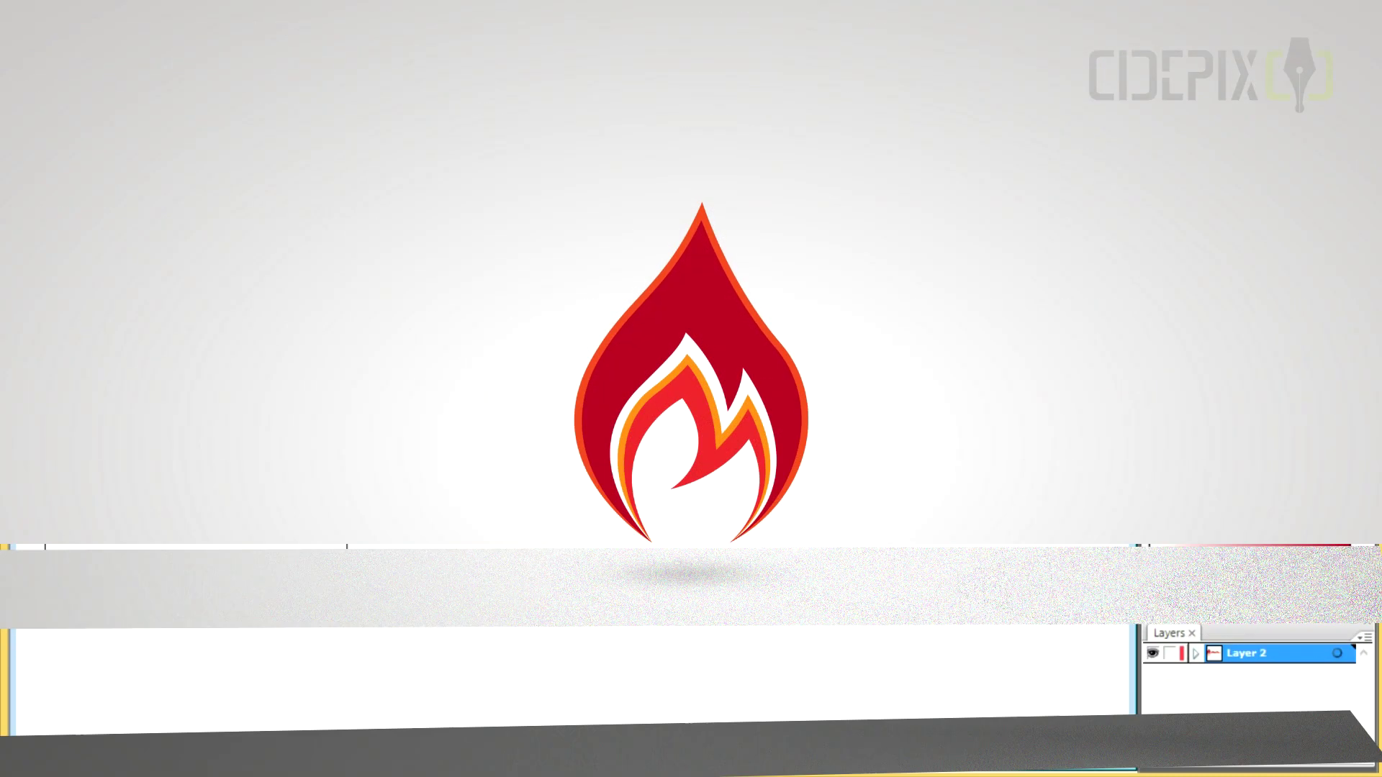